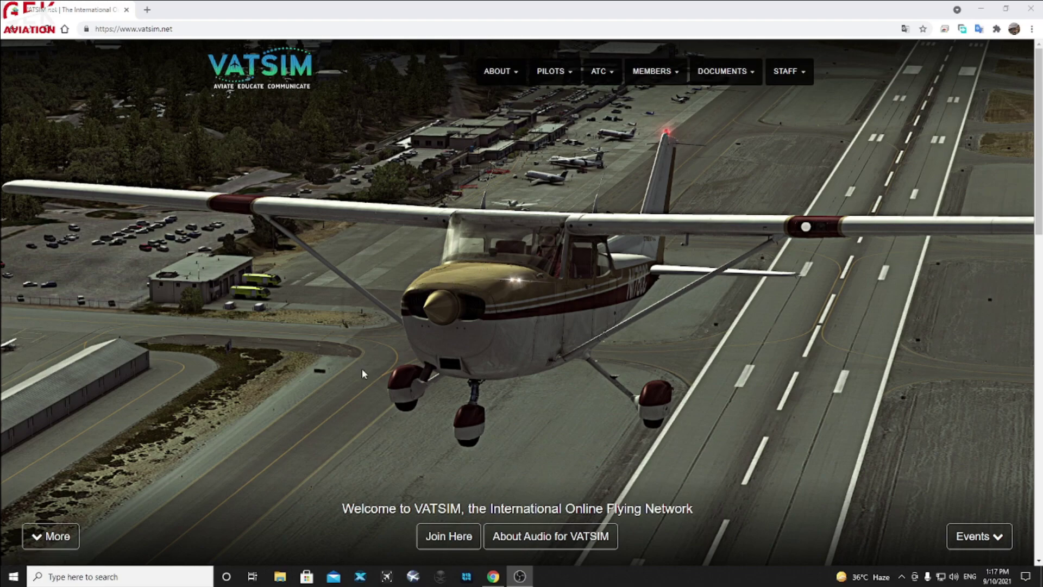
Go from the VATSIM home page to the Register for VATSIM section.
left_click(444, 538)
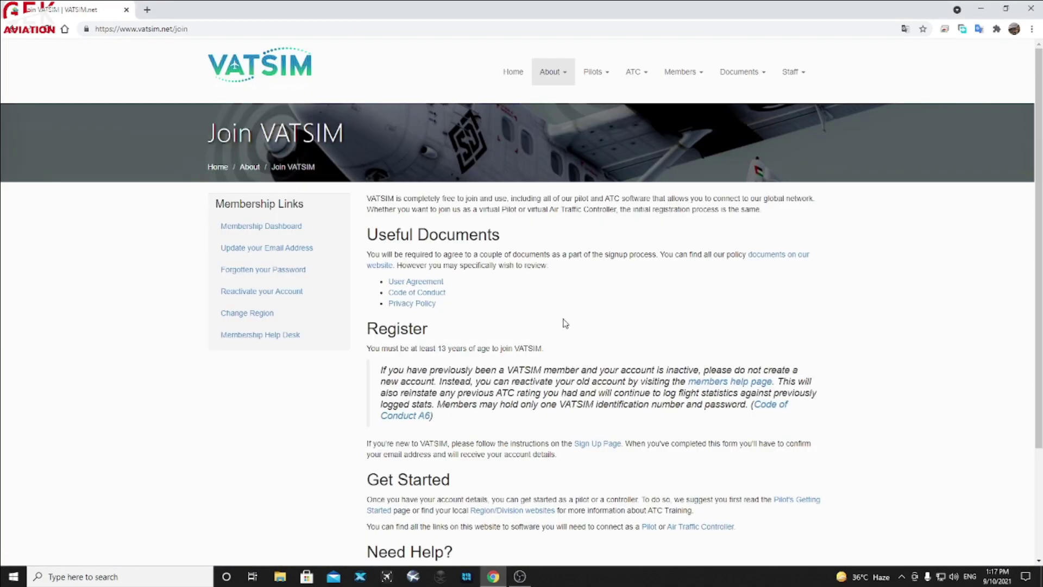
scroll(608, 280, "down", 3)
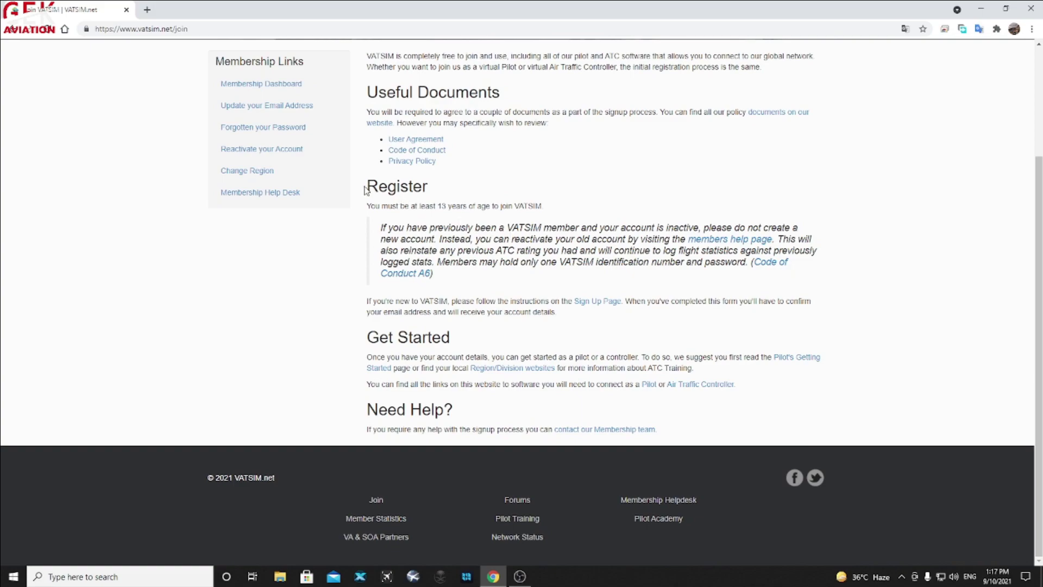
left_click_drag(364, 187, 432, 190)
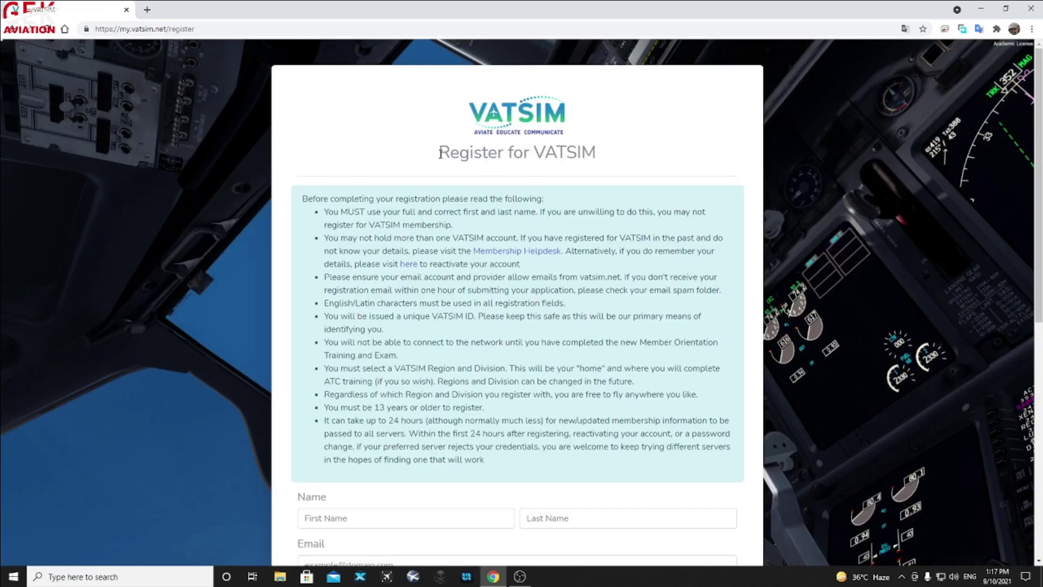
left_click_drag(428, 154, 587, 132)
left_click(461, 199)
scroll(460, 198, "down", 6)
scroll(459, 196, "up", 4)
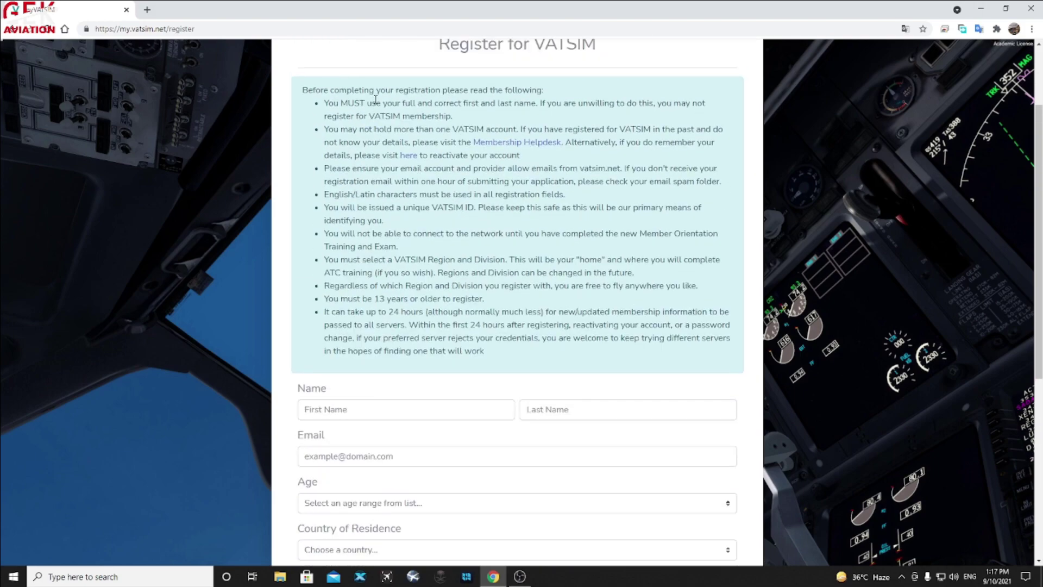
Read the registration rules notice and minimum age rule, then scroll down to the Name fields.
left_click_drag(367, 88, 485, 351)
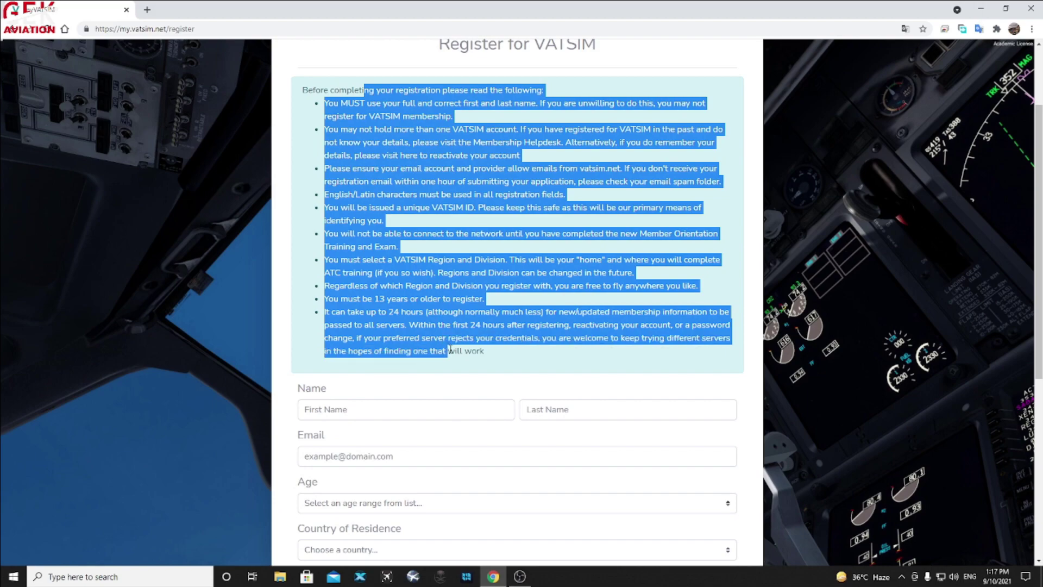
left_click(384, 185)
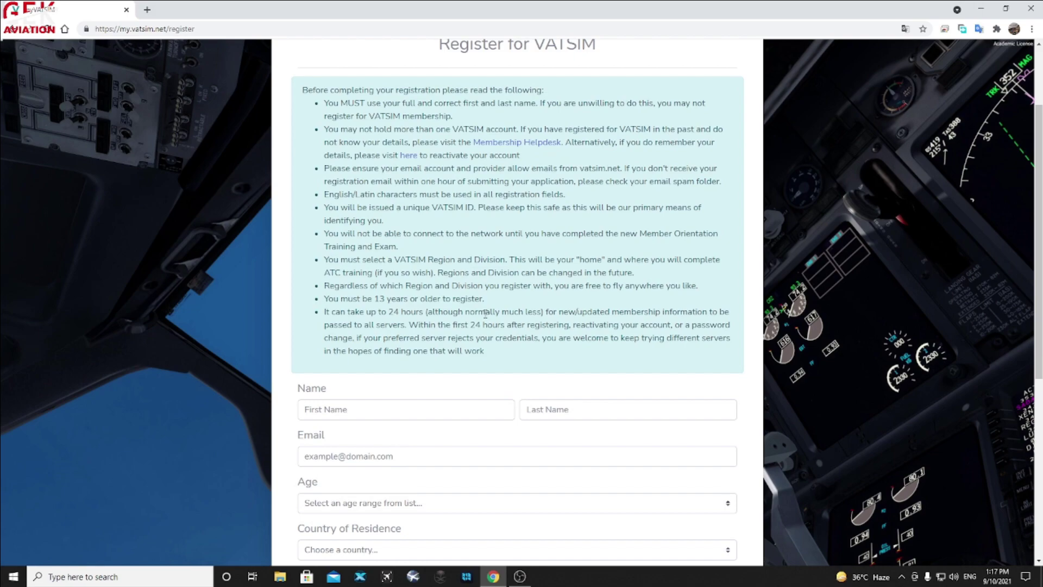
left_click_drag(324, 299, 483, 300)
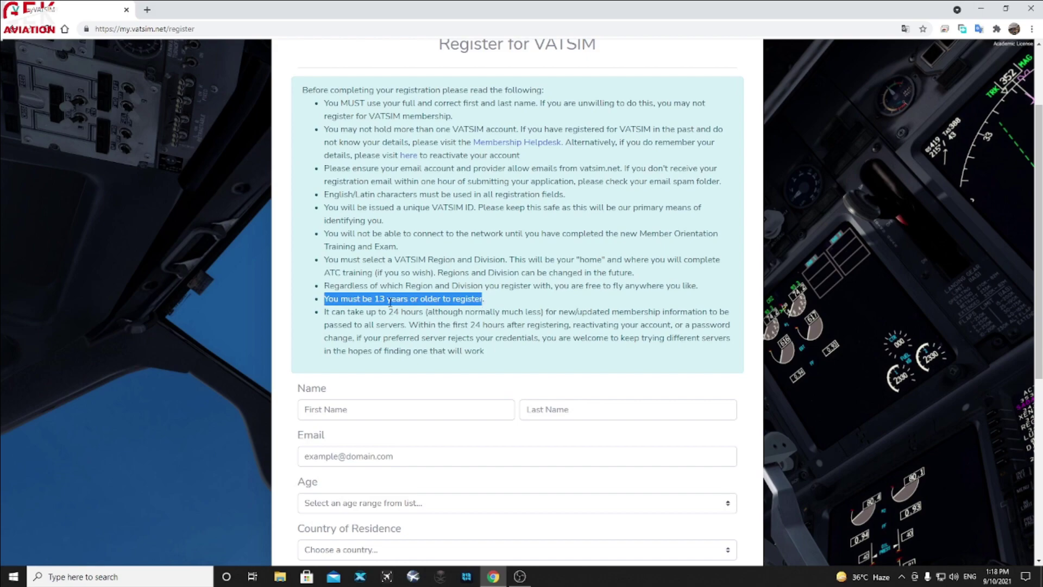
left_click(379, 256)
scroll(414, 280, "down", 2)
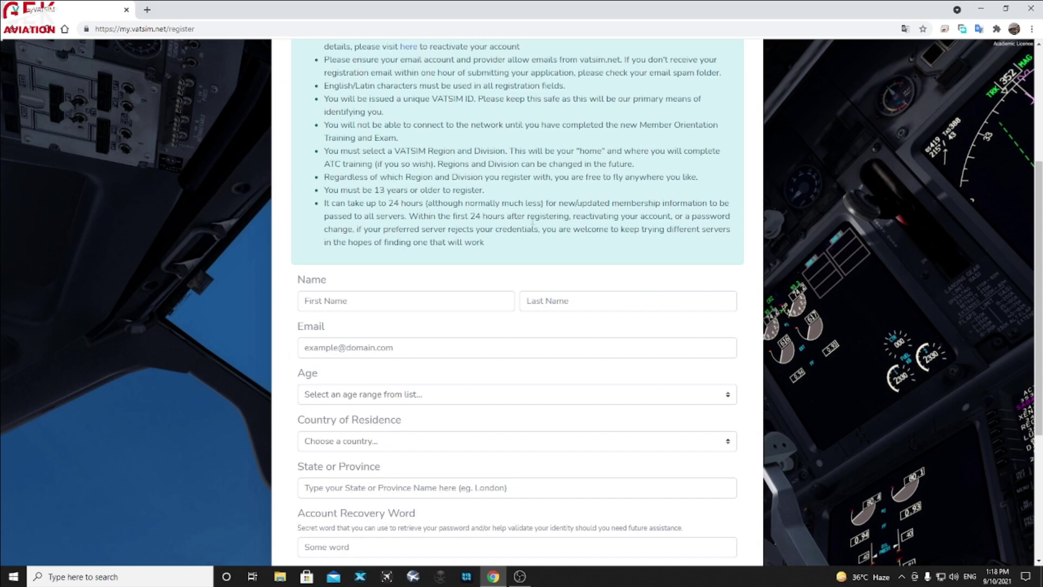
scroll(509, 227, "down", 2)
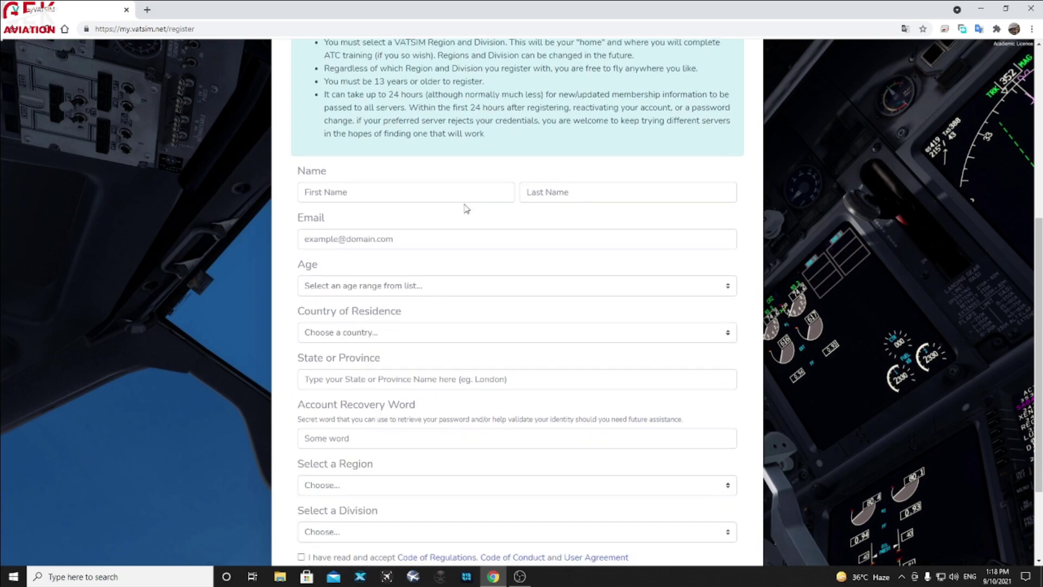
Enter the member's first name and last name in the sign-up form.
left_click(415, 190)
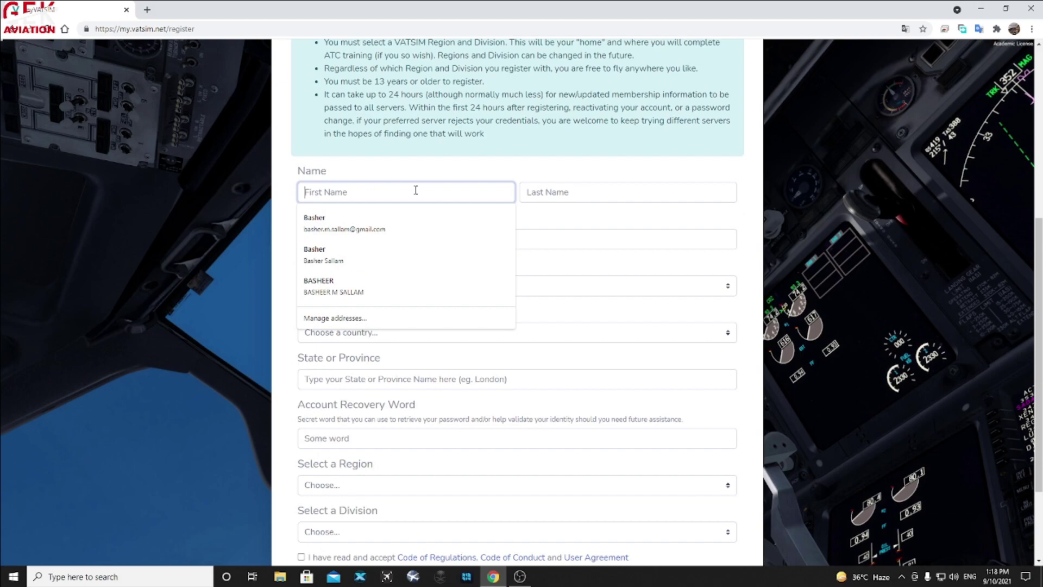
type("A")
key("BackSpace")
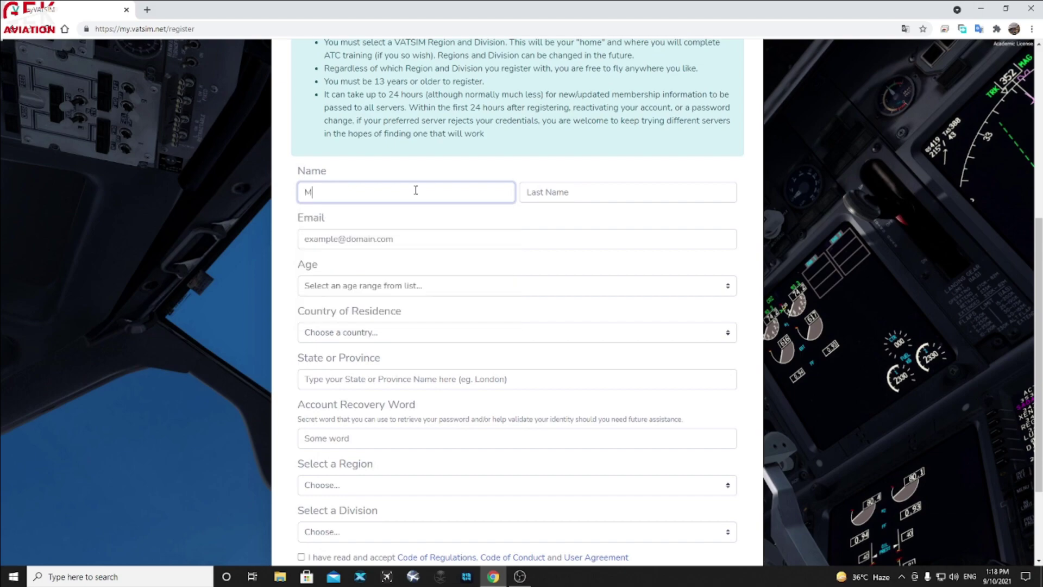
key("Tab")
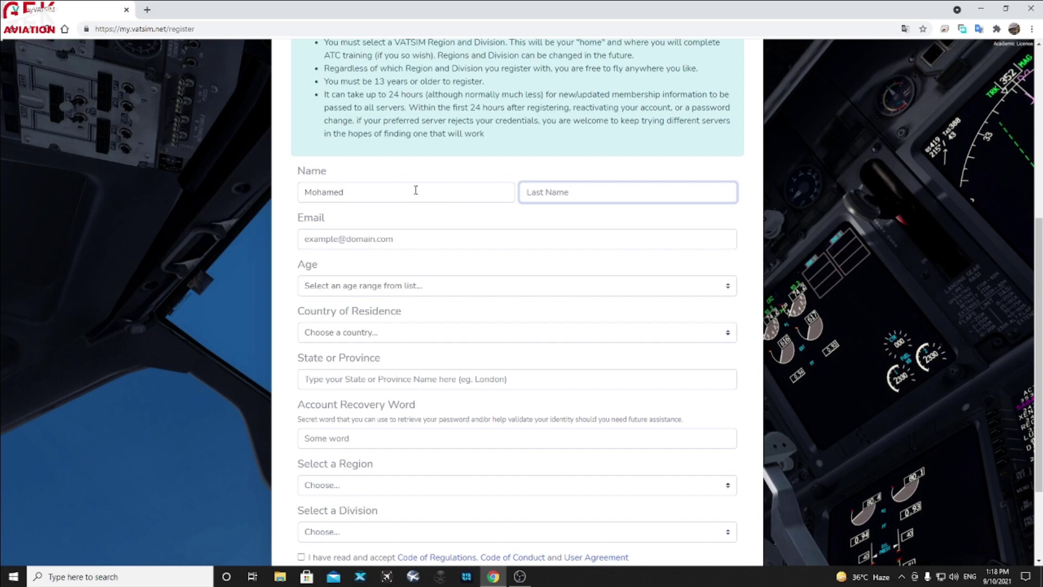
left_click(431, 175)
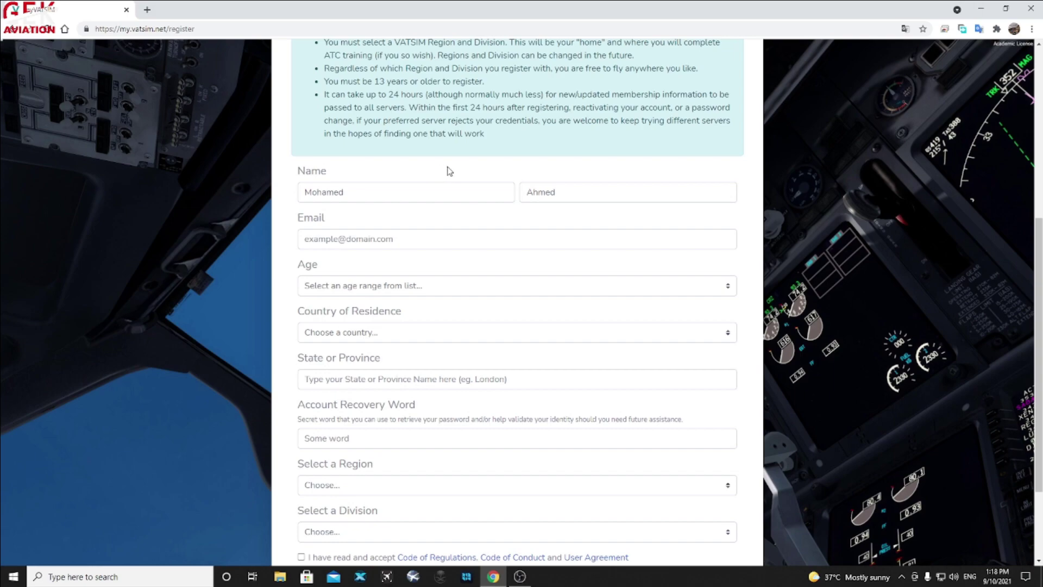
Check the entered names, then fill in the member's e-mail address and open the Age list.
scroll(445, 168, "down", 2)
scroll(482, 149, "up", 2)
left_click(339, 192)
double_click(339, 192)
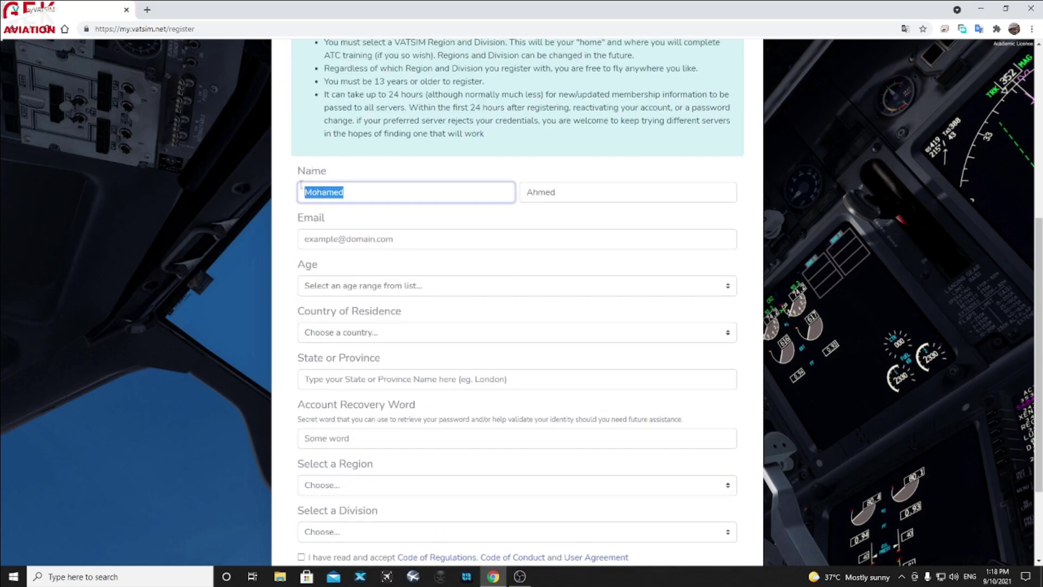
left_click(567, 190)
left_click_drag(598, 193, 523, 190)
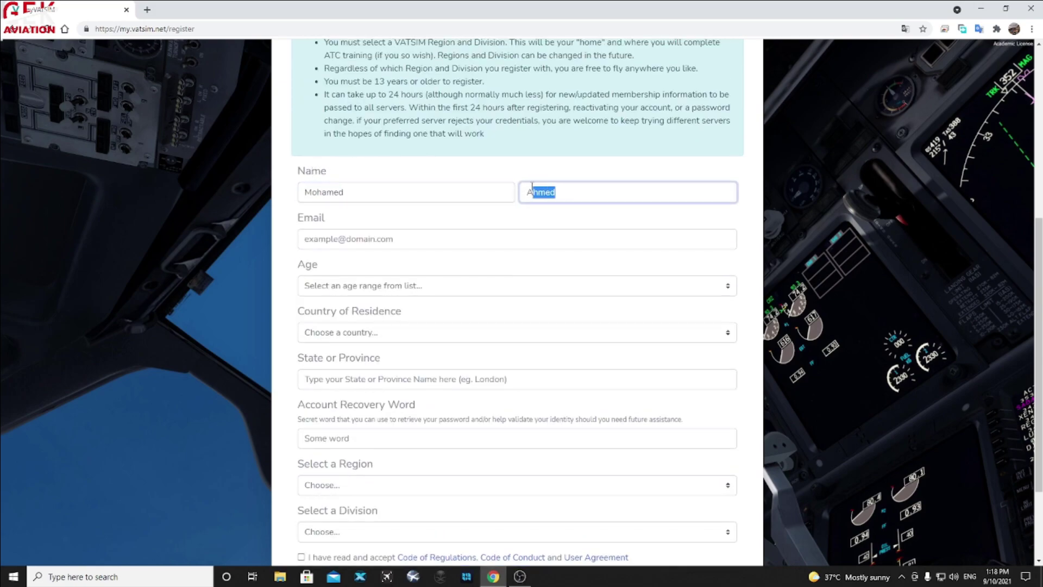
left_click(479, 178)
scroll(521, 159, "down", 1)
left_click(389, 185)
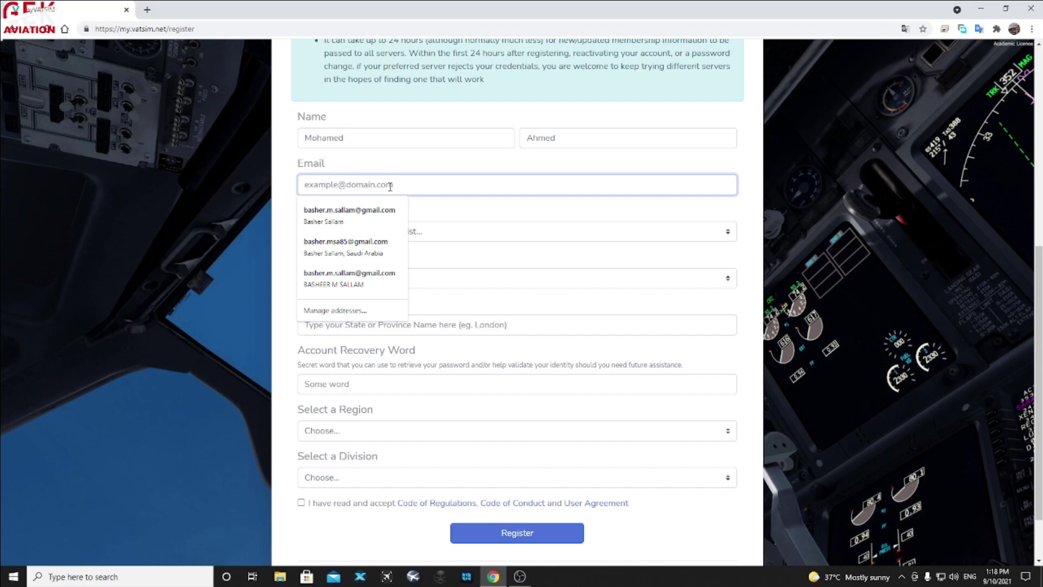
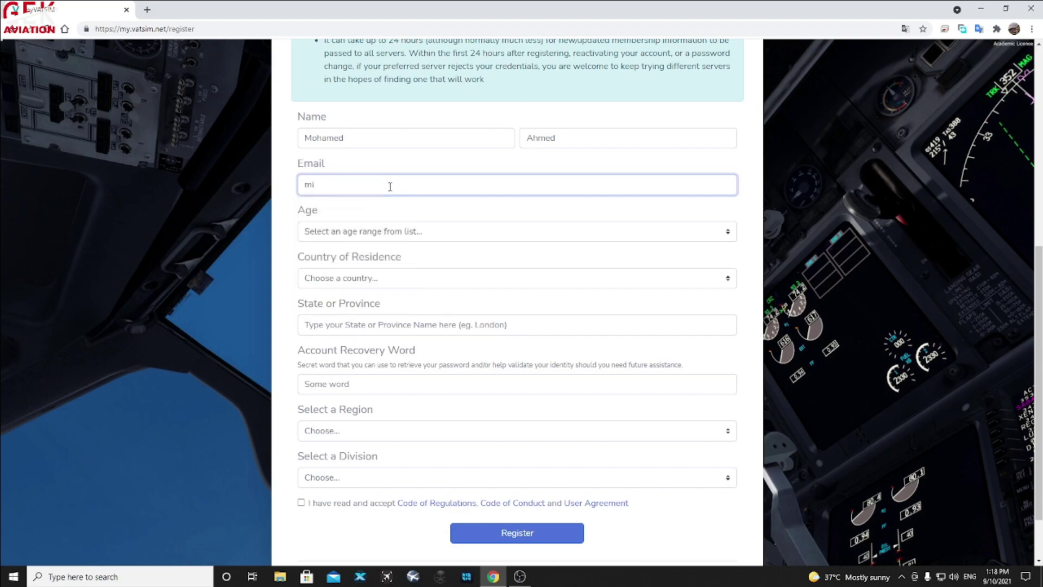
left_click(388, 232)
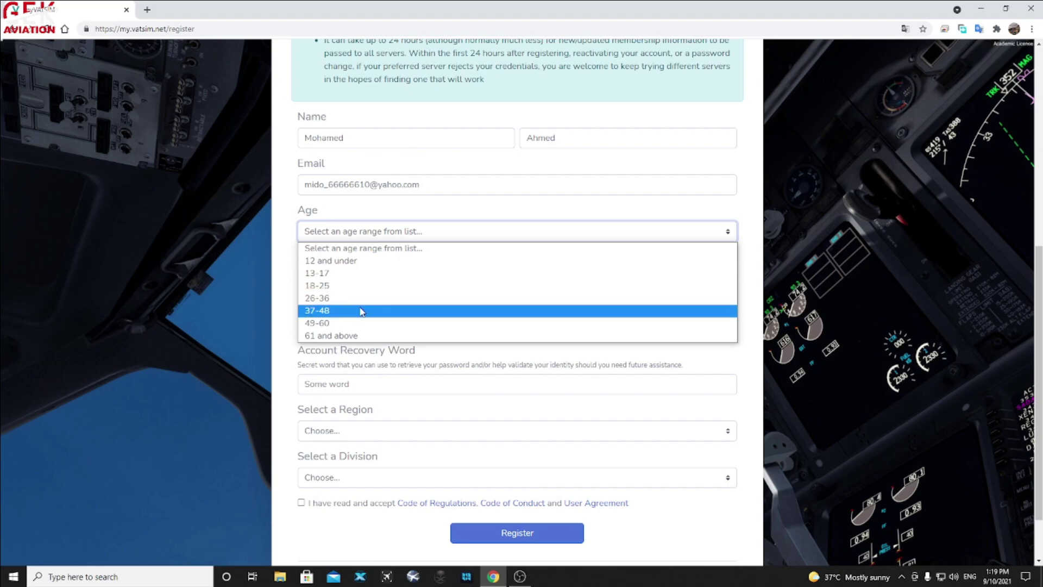
Set age to 37-48, country of residence to Egypt and state or province to Cairo.
left_click(361, 312)
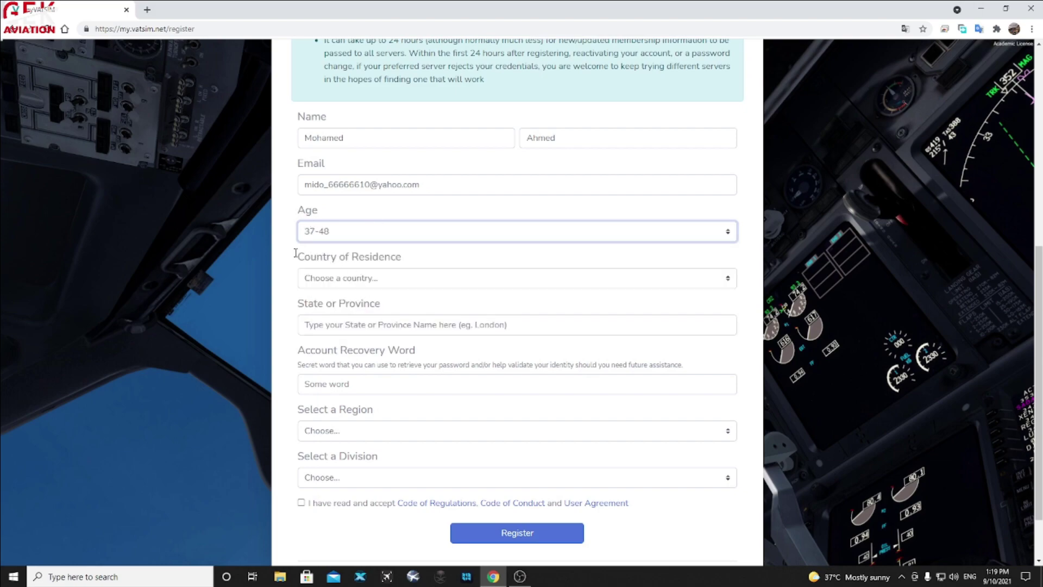
scroll(288, 250, "down", 1)
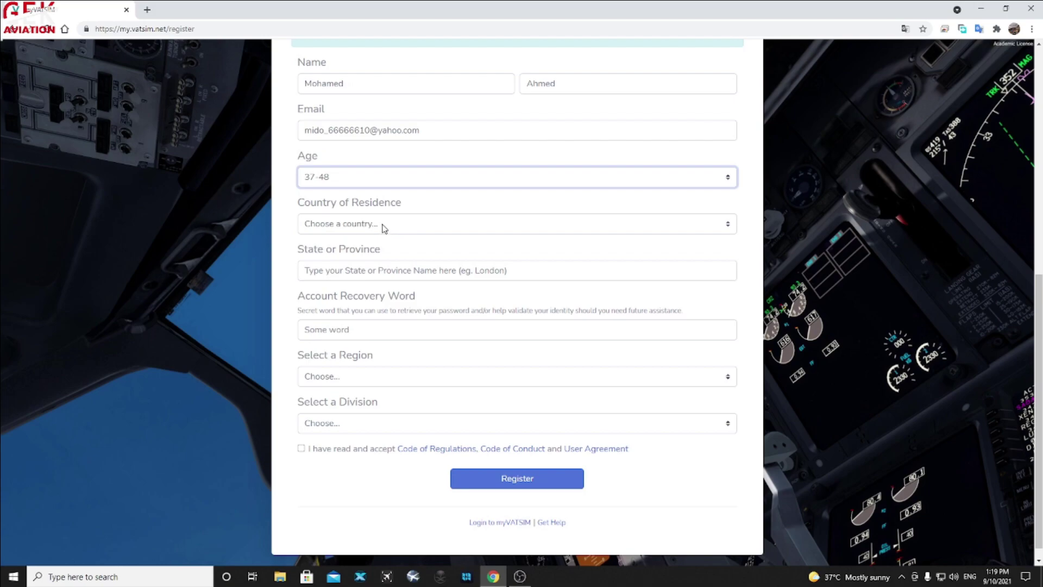
left_click(384, 226)
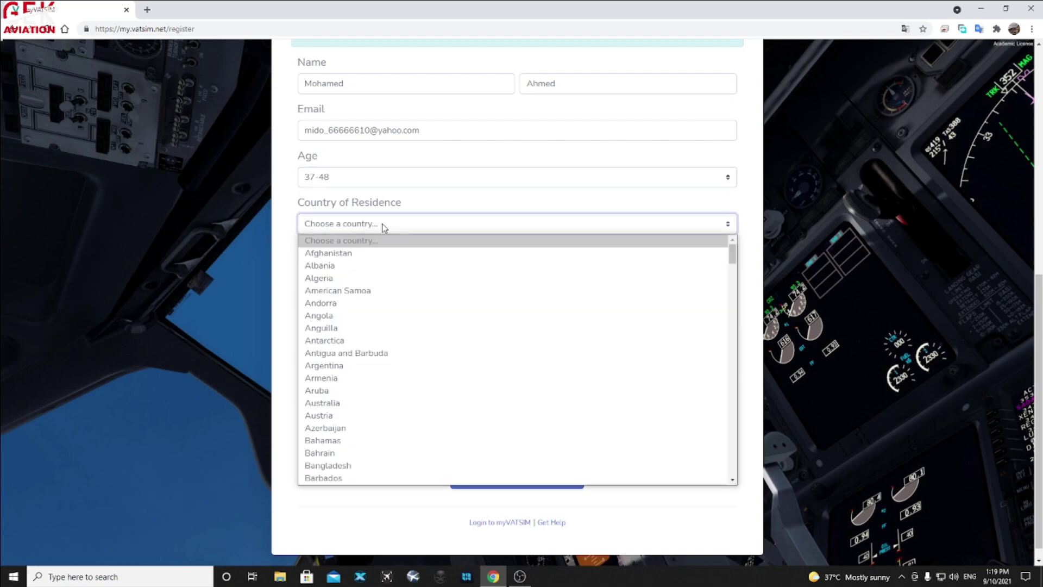
type("eg")
key("Return")
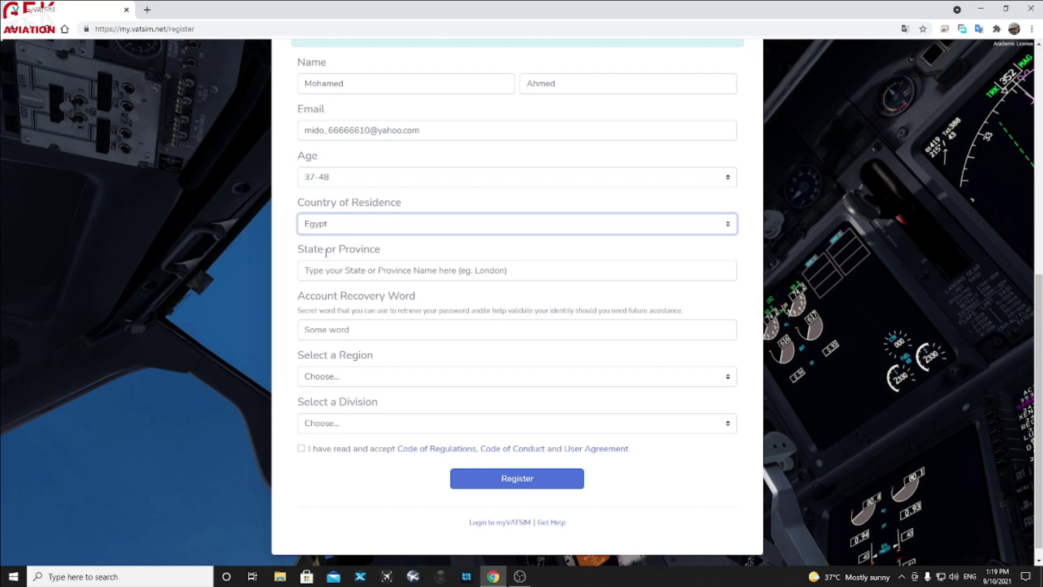
scroll(364, 239, "down", 1)
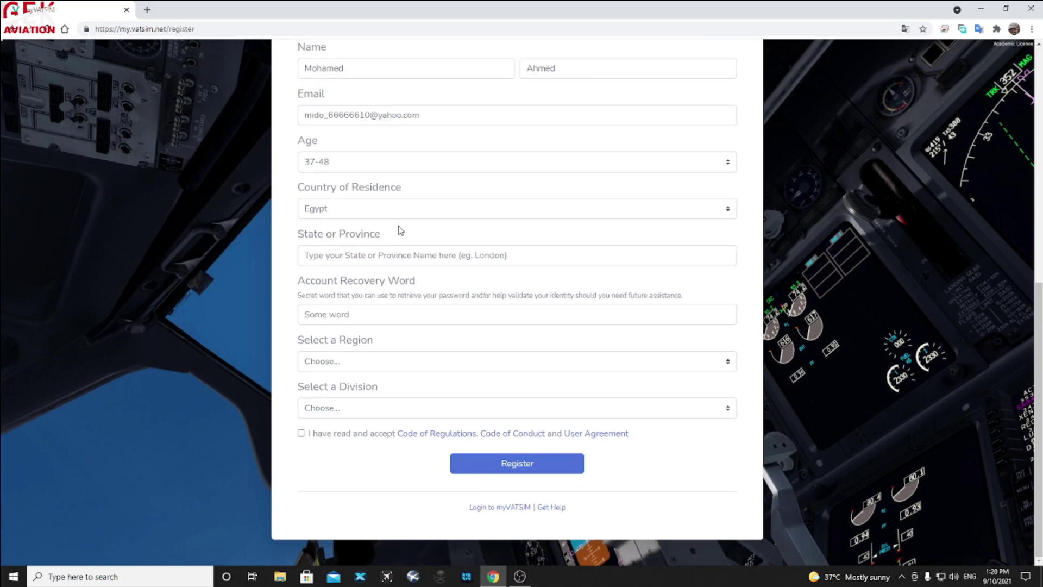
left_click(381, 260)
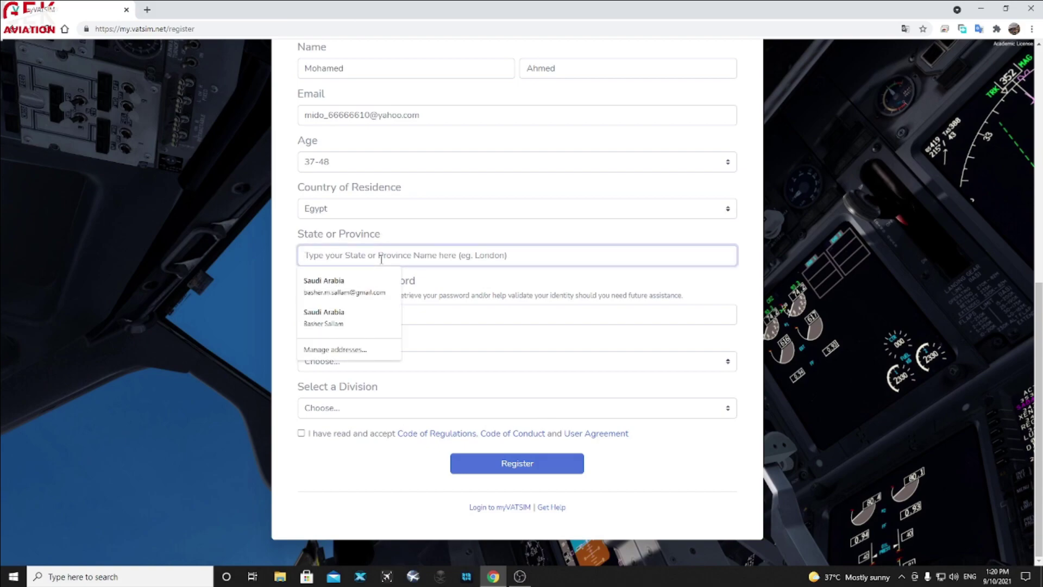
type("Cairo")
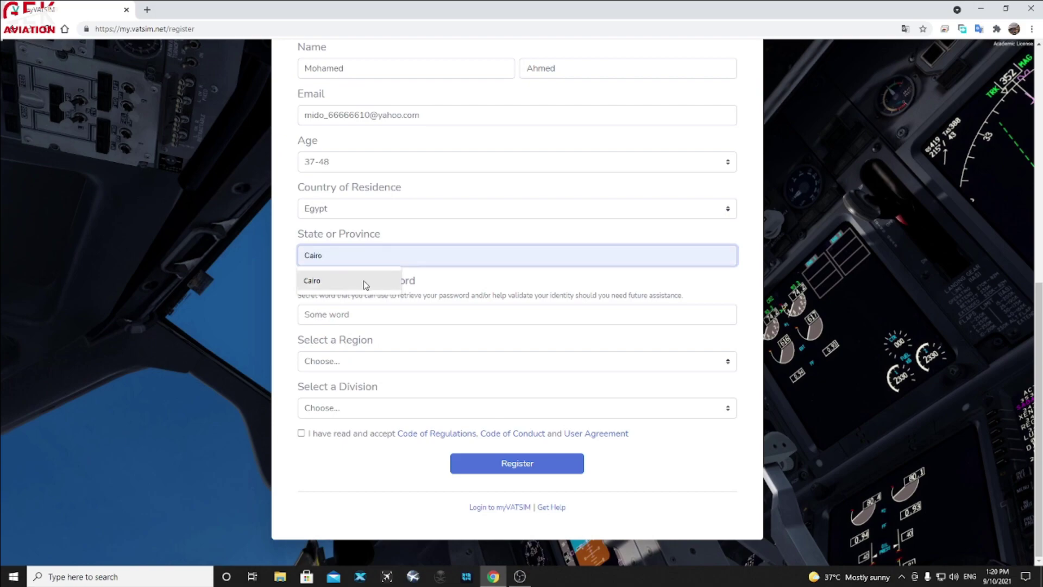
left_click(366, 283)
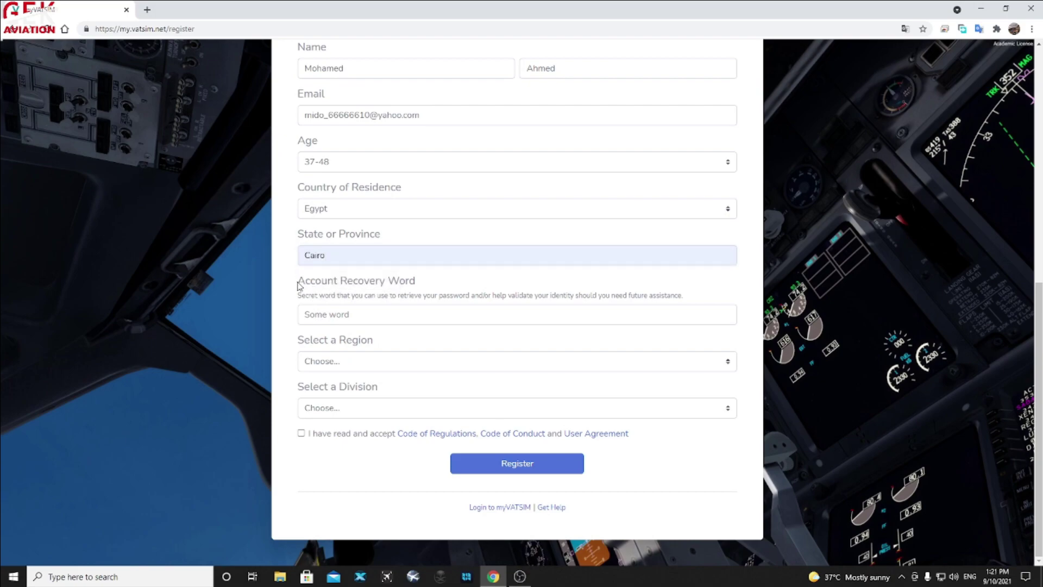
Enter the account recovery word and open the region list.
left_click_drag(298, 283, 443, 284)
left_click_drag(374, 295, 372, 295)
left_click(303, 296)
left_click(360, 314)
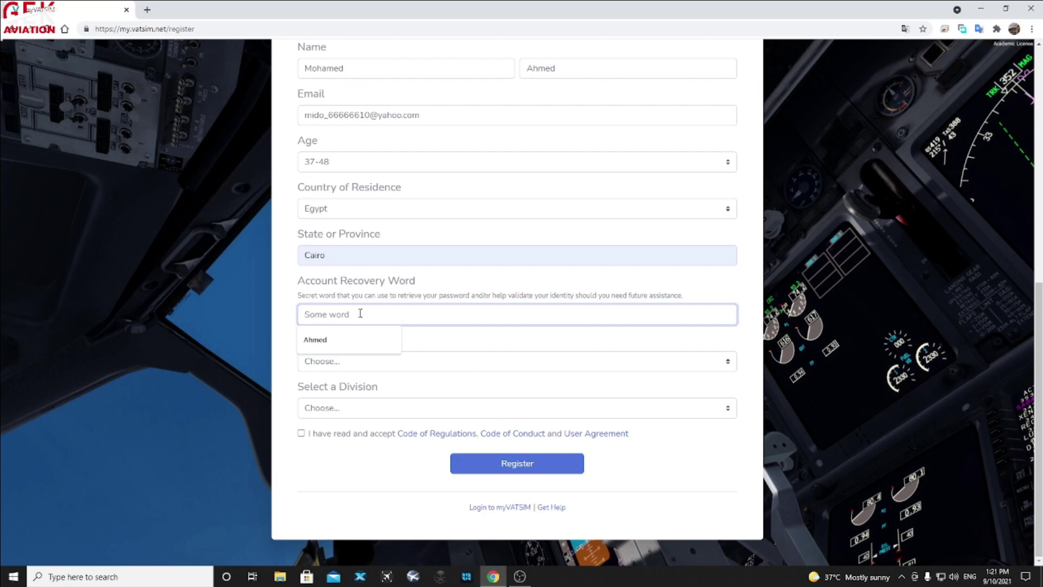
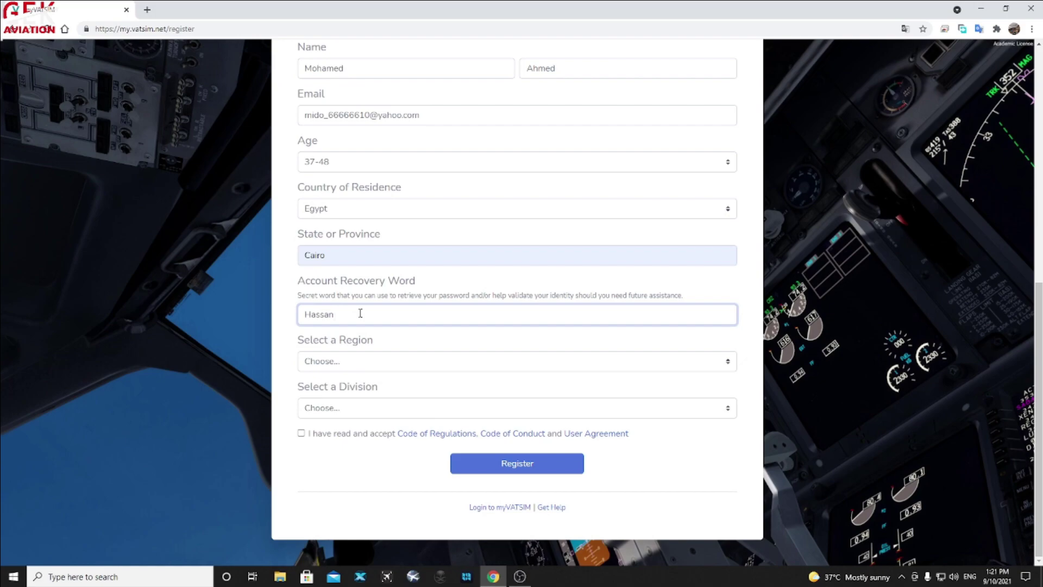
left_click(290, 320)
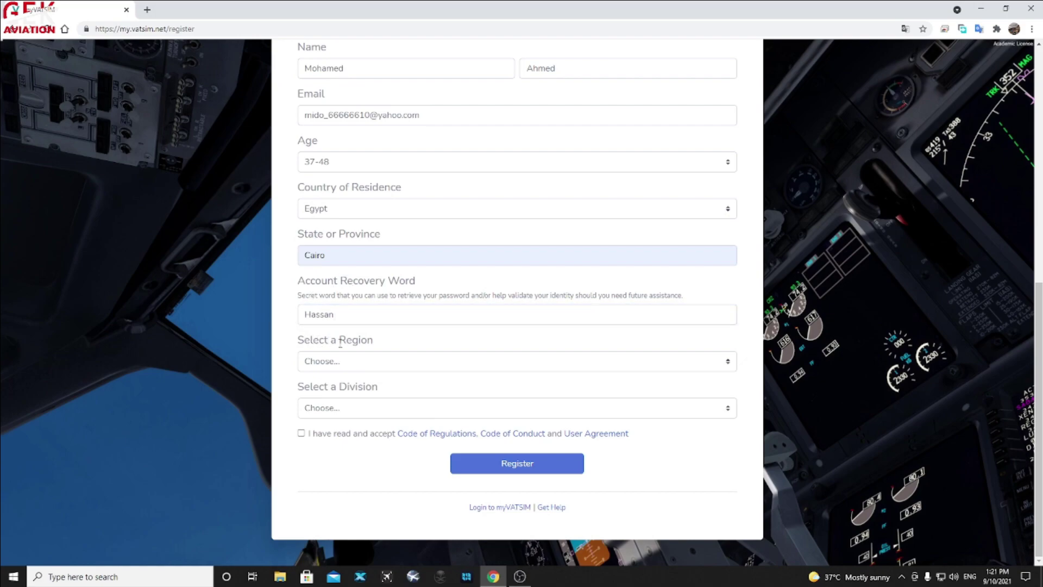
left_click(379, 358)
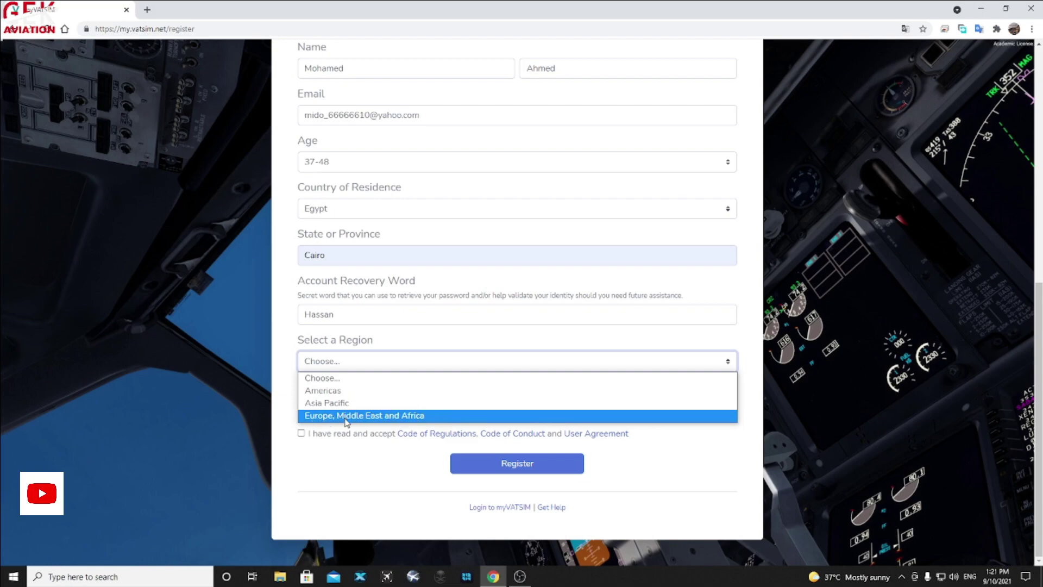
Pick region Europe, Middle East and Africa and division Middle East and North Africa, accept the agreement, and register.
left_click(419, 420)
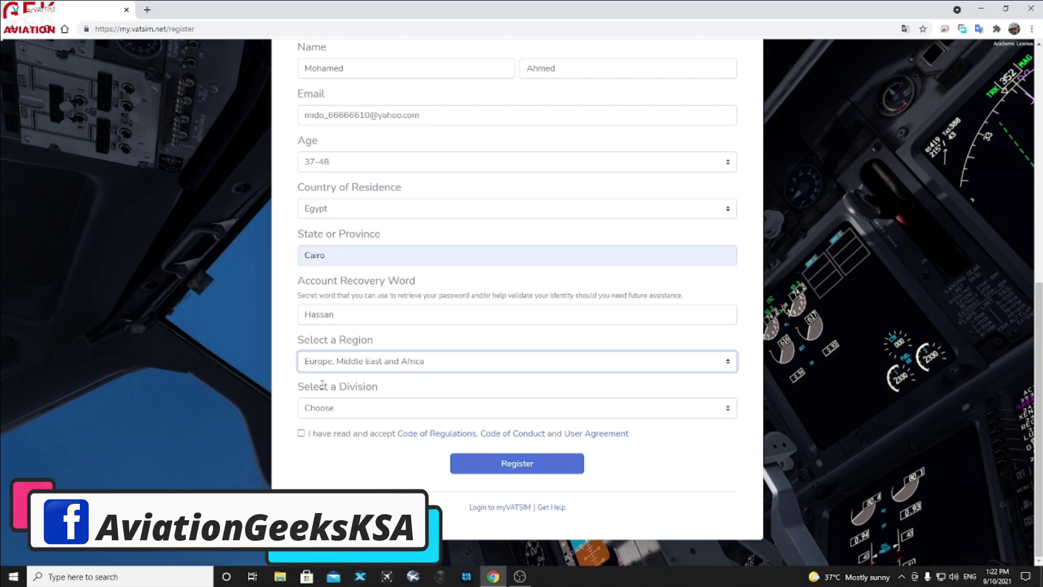
triple_click(305, 387)
left_click_drag(337, 387, 361, 402)
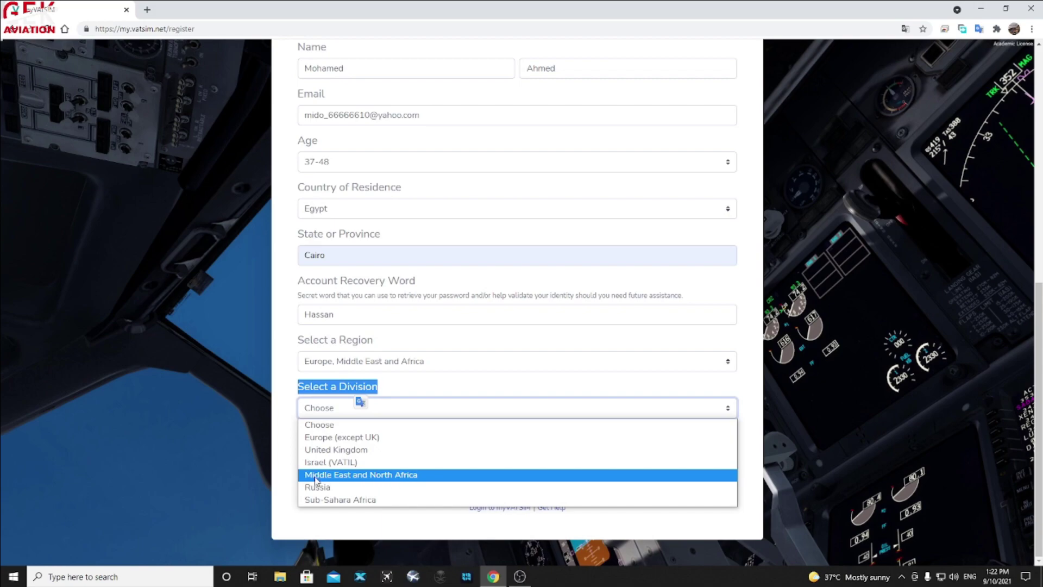
left_click(407, 474)
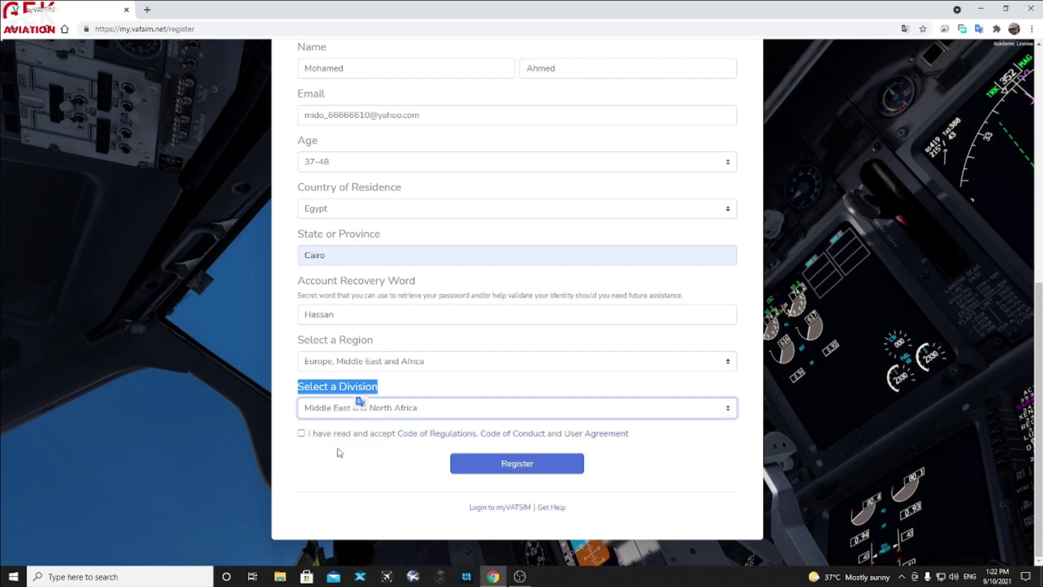
left_click(286, 375)
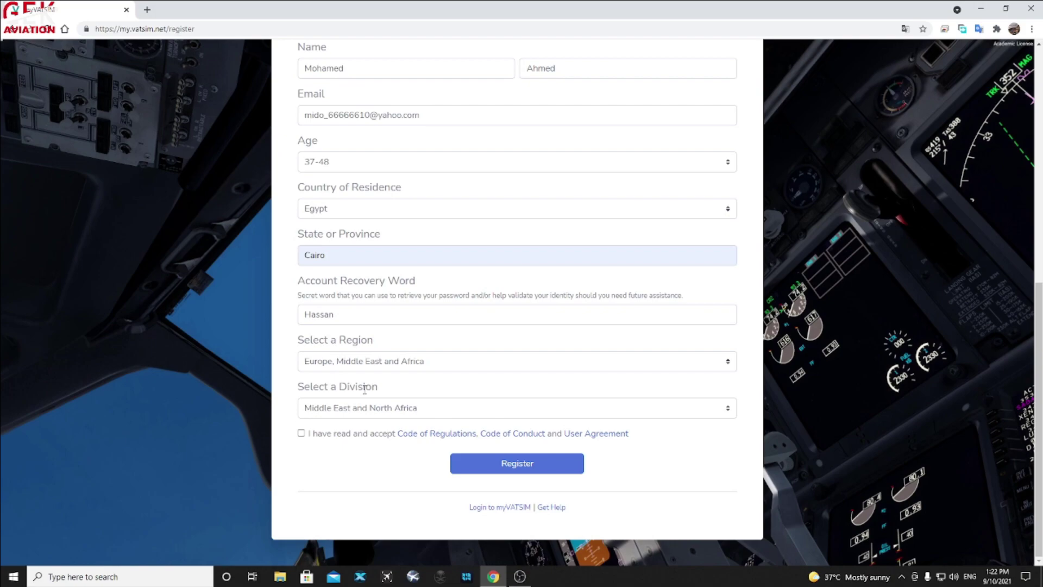
left_click(302, 433)
left_click(494, 465)
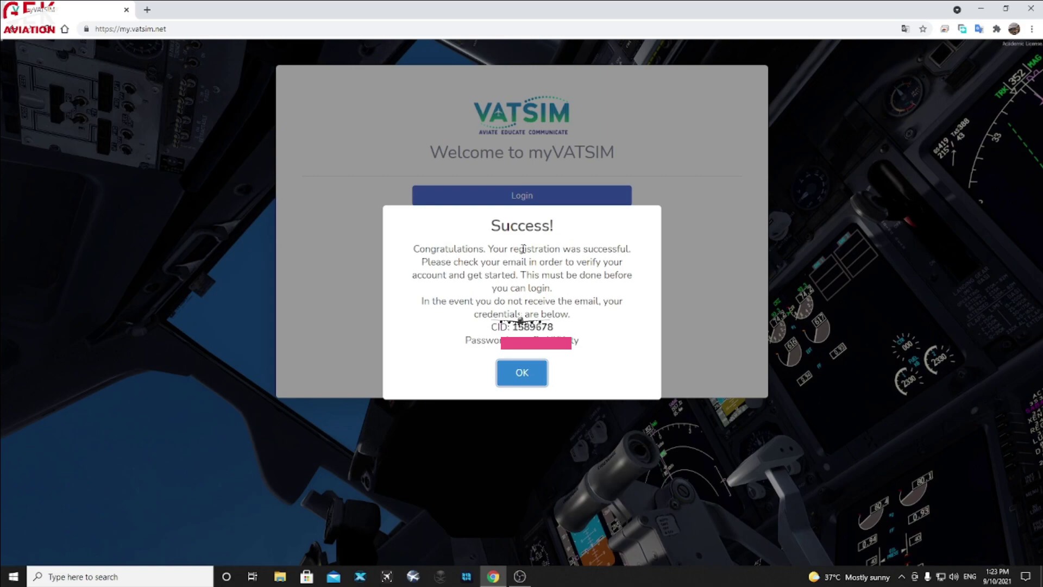
Note the new CID and password lines shown in the registration Success message.
left_click_drag(489, 326, 568, 331)
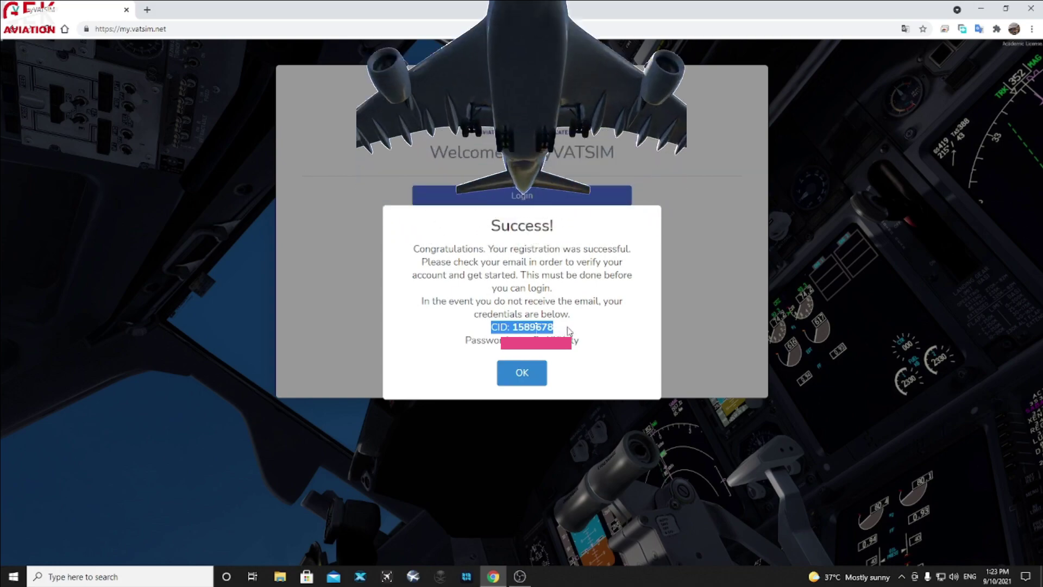
left_click_drag(462, 340, 576, 339)
left_click(541, 318)
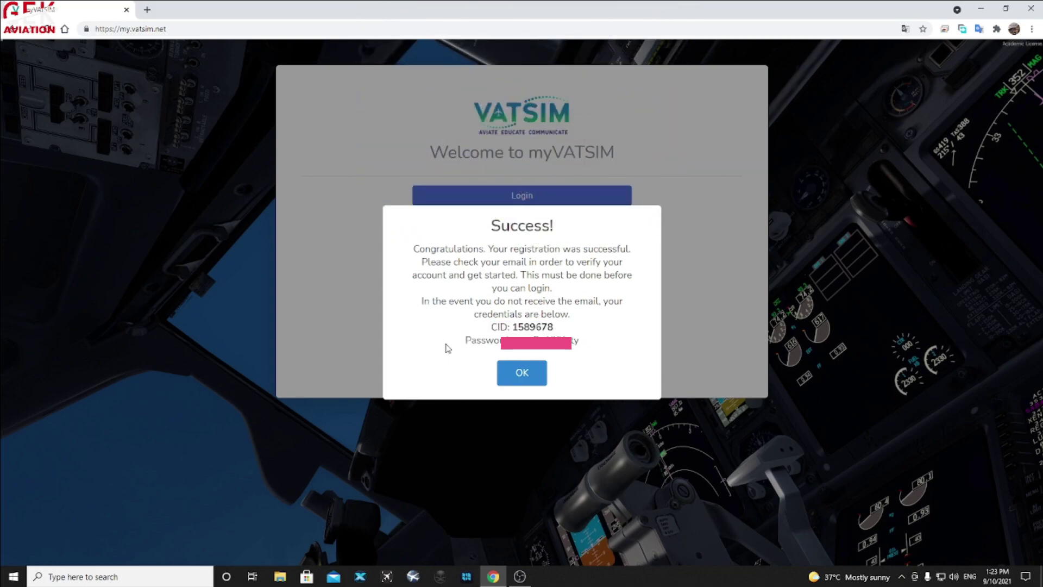
left_click_drag(463, 340, 583, 341)
left_click_drag(491, 327, 537, 326)
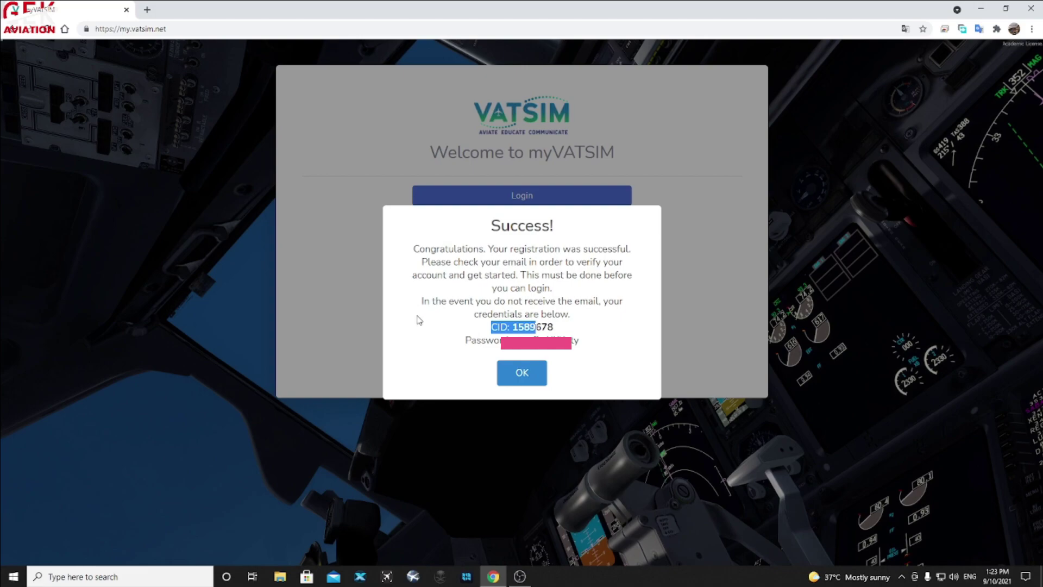
left_click(441, 315)
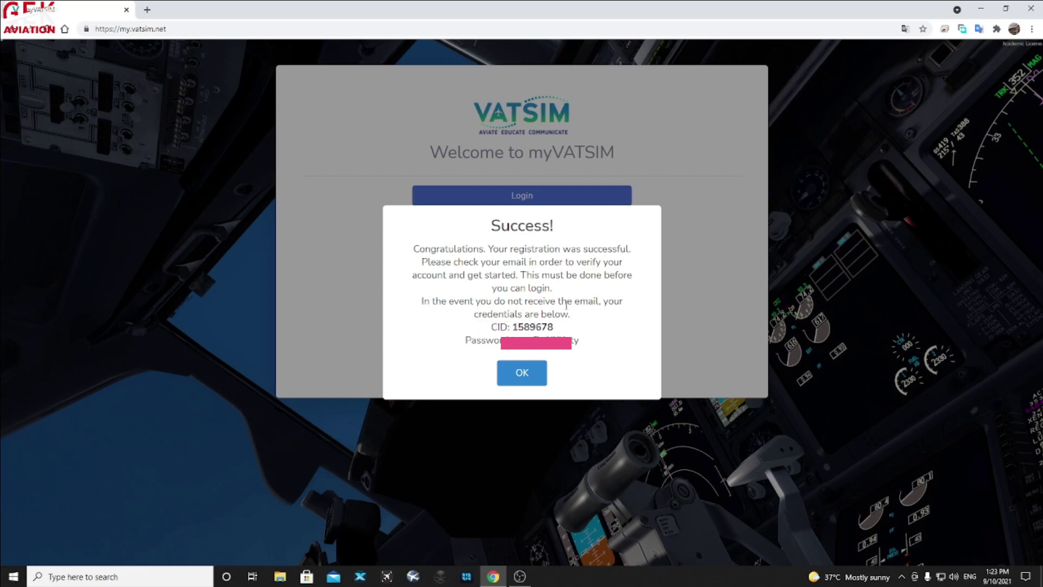
double_click(520, 328)
left_click(526, 327)
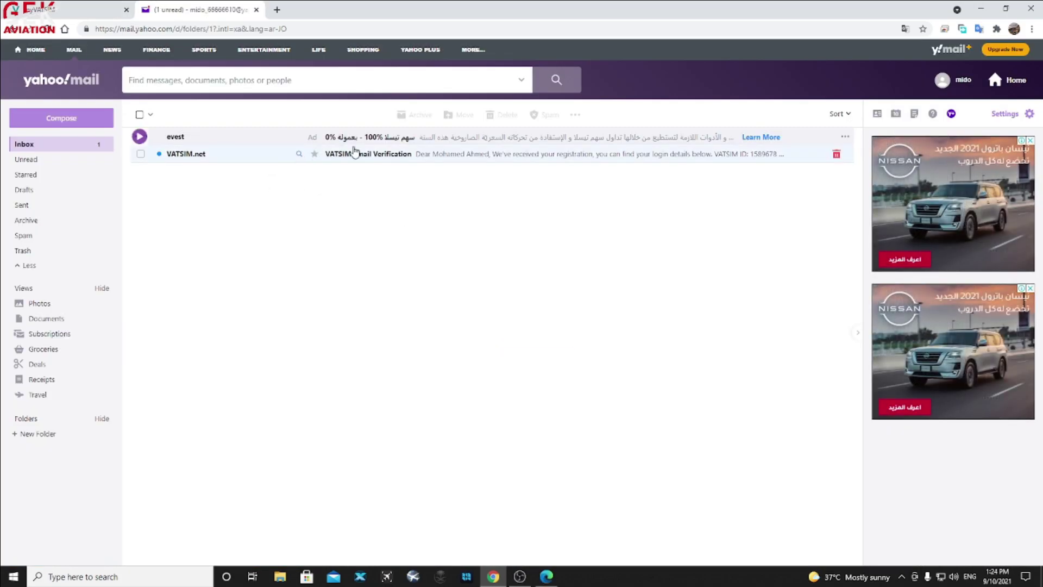
Open the VATSIM Email Verification message, review the VATSIM ID, and verify the e-mail address.
left_click(193, 161)
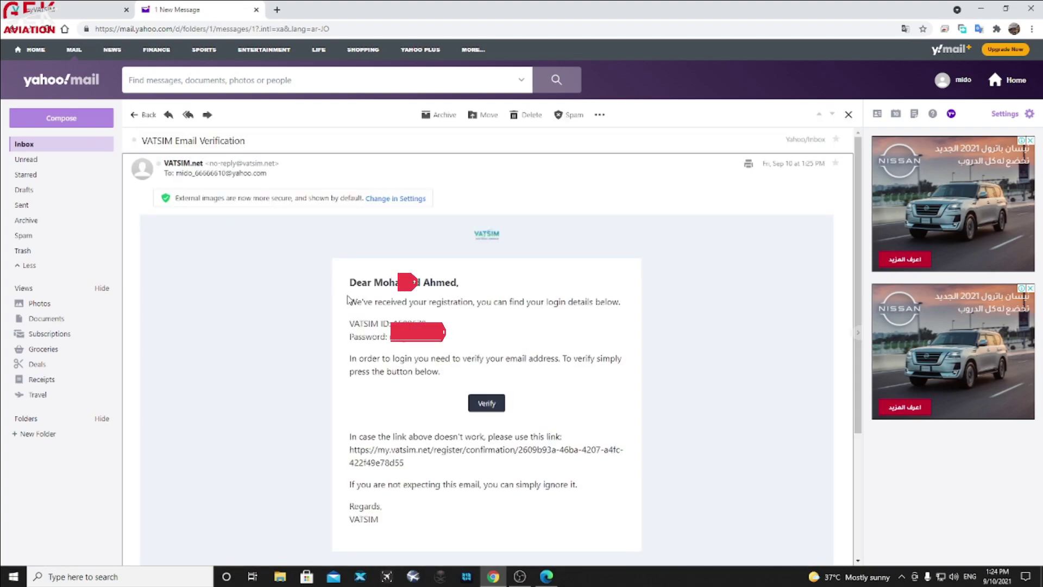
scroll(370, 244, "down", 1)
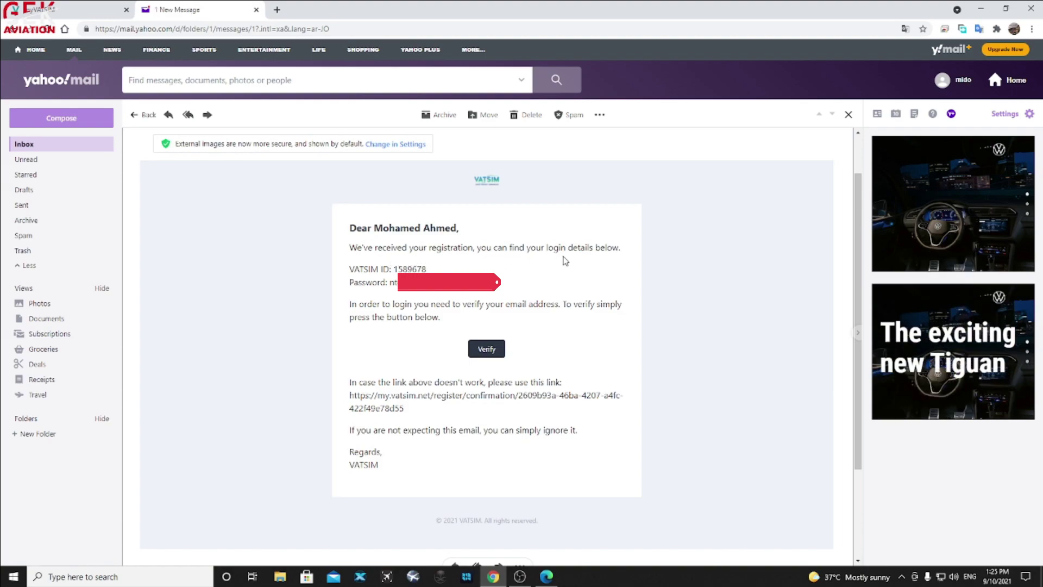
left_click_drag(349, 271, 622, 308)
left_click(378, 303)
left_click(399, 312)
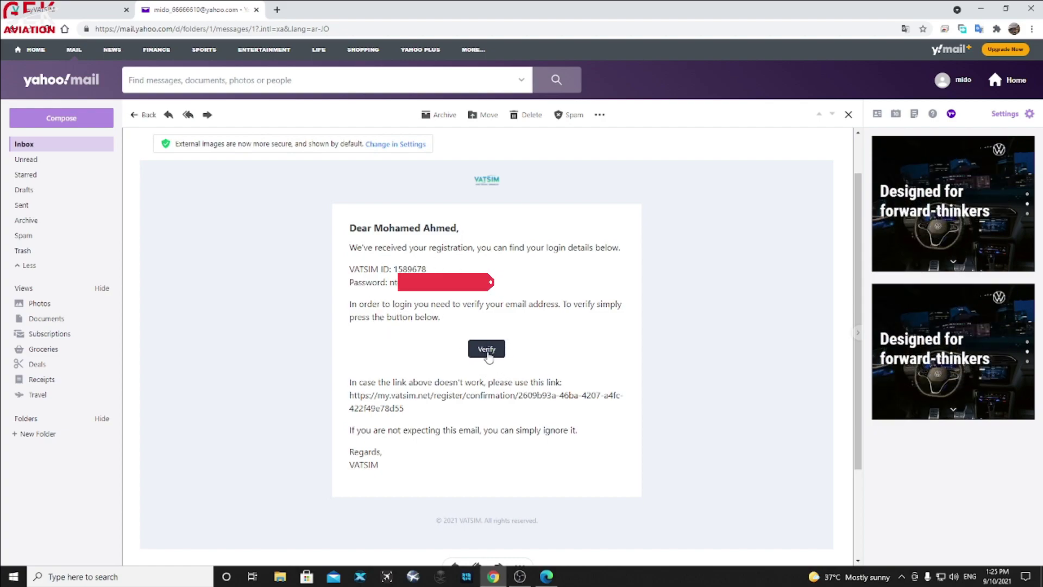
left_click(487, 352)
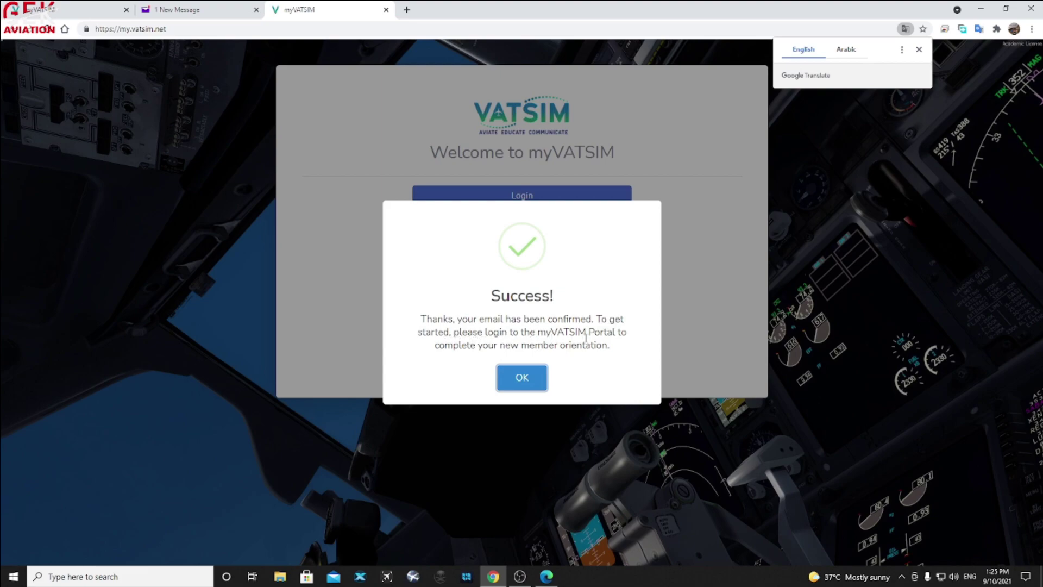
Dismiss the confirmation and copy the VATSIM ID from the email into the Sign In ID field.
left_click(522, 377)
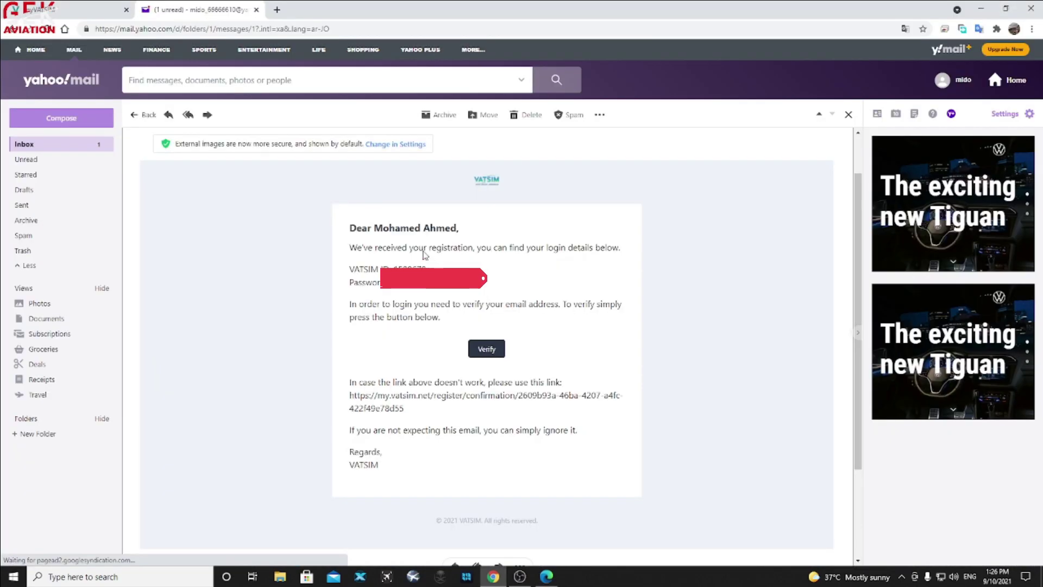
double_click(418, 269)
key("ctrl+c")
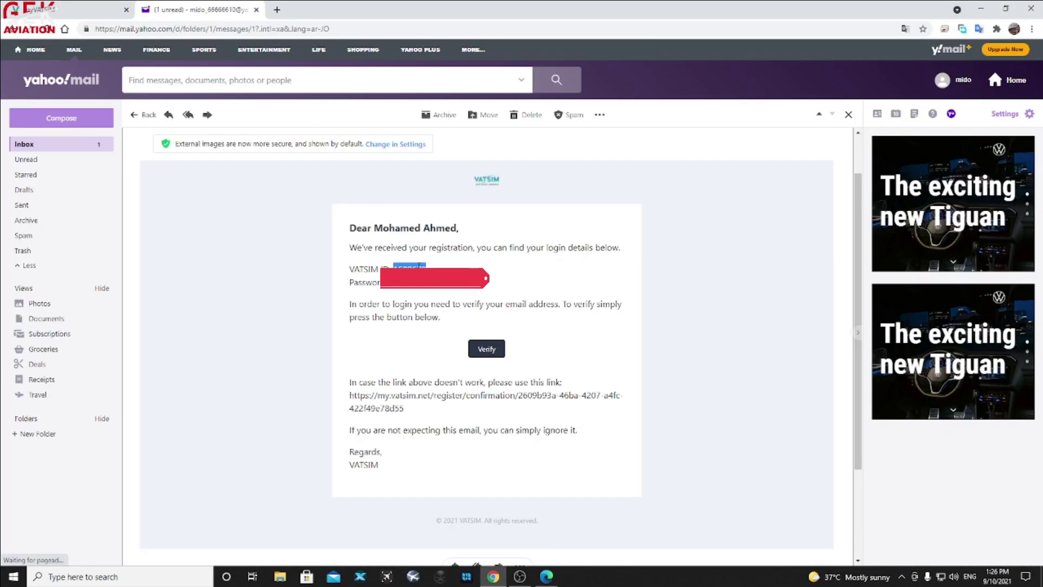
right_click(419, 270)
left_click(500, 275)
left_click(500, 275)
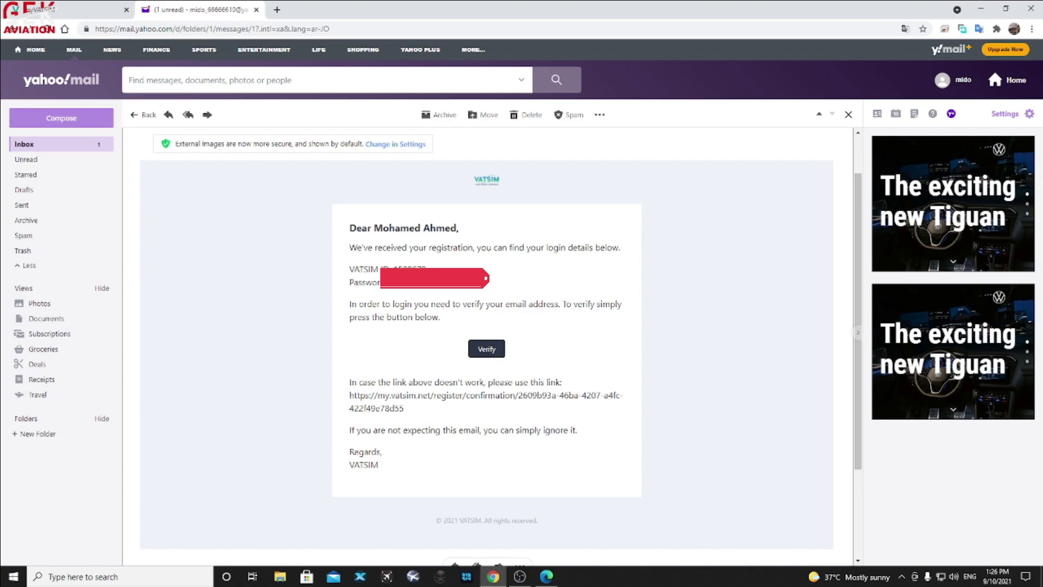
key("alt+Tab")
key("ctrl+v")
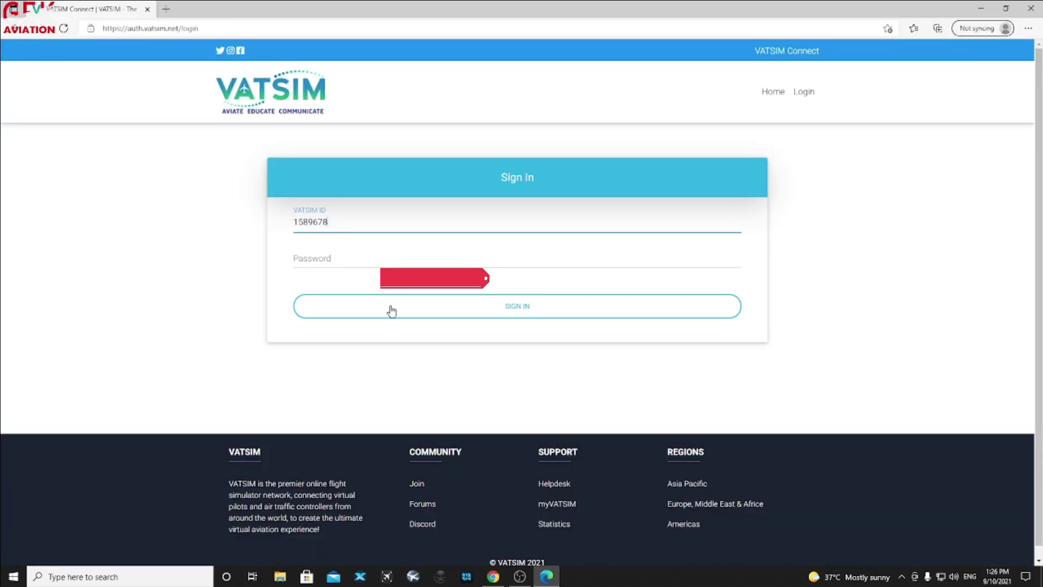
Copy the password from the email into the Sign In password field and sign in.
key("alt+Tab")
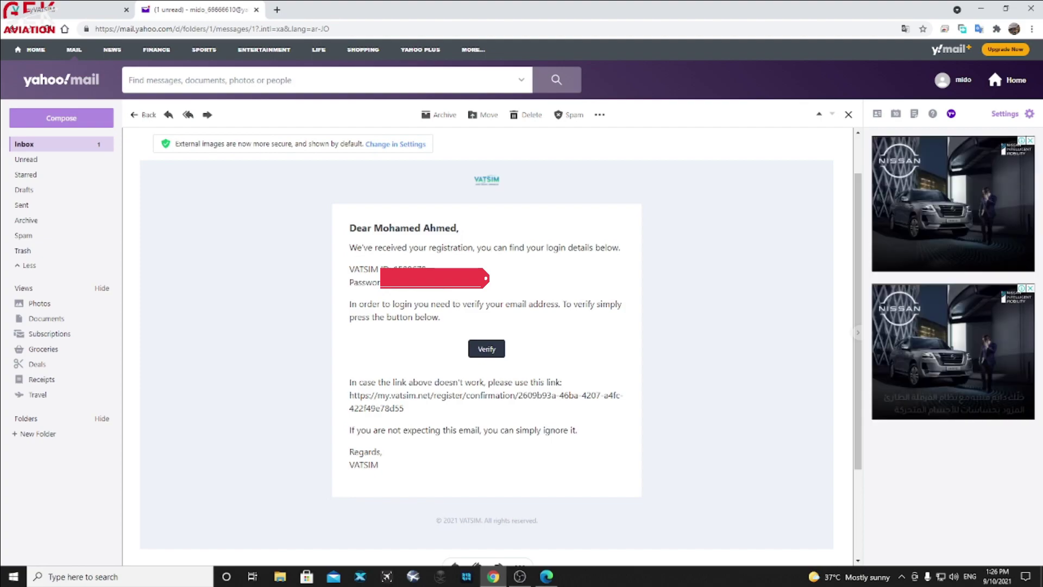
right_click(416, 283)
left_click(455, 290)
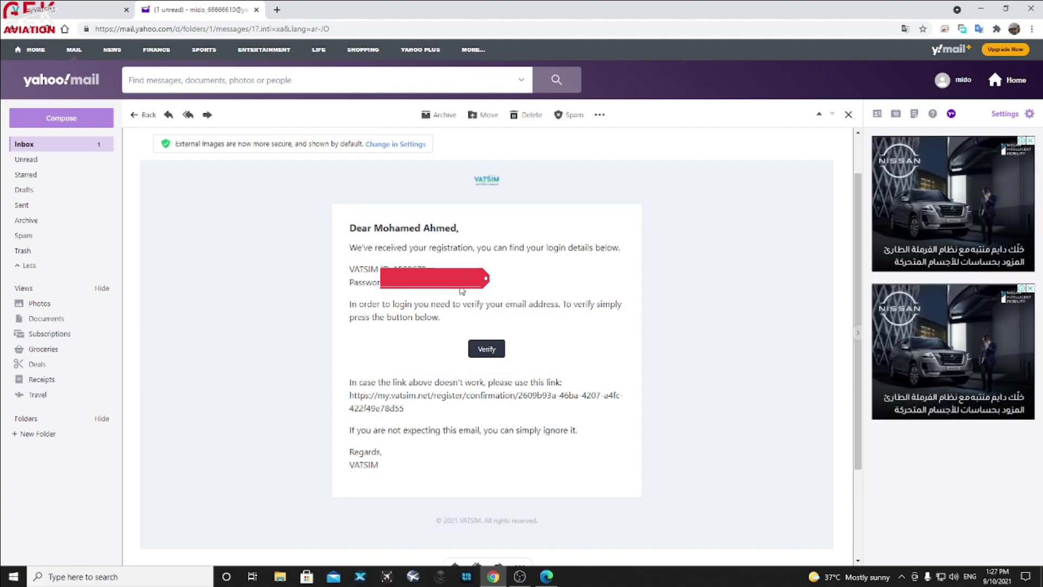
key("alt+Tab")
left_click(416, 261)
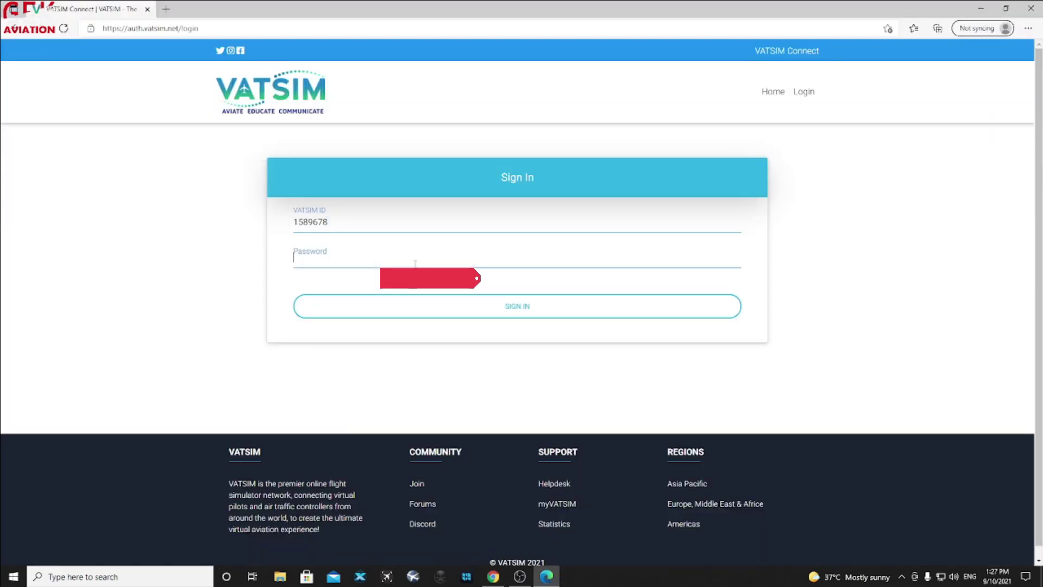
key("ctrl+v")
left_click(494, 308)
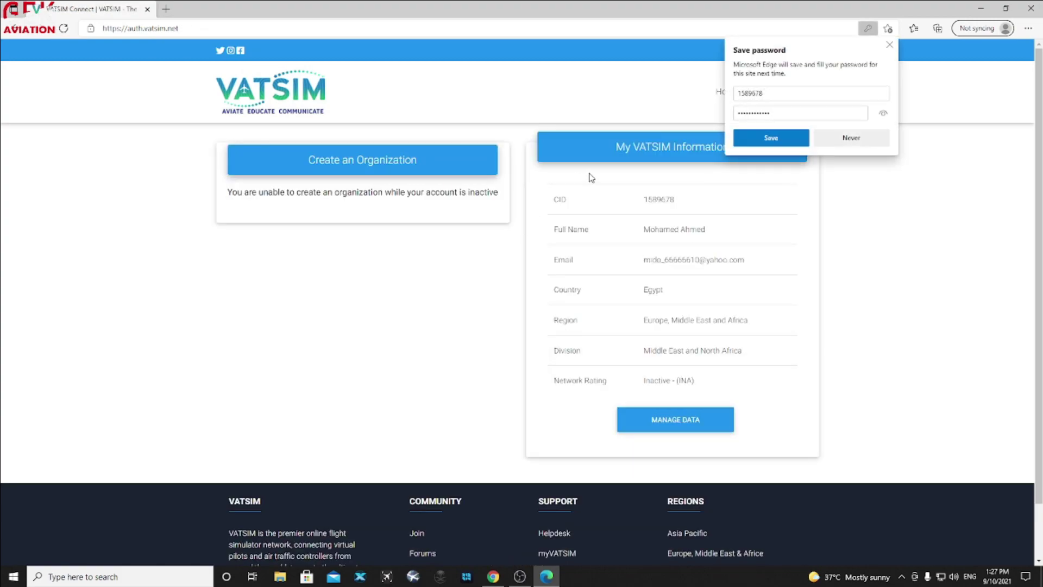
Save the VATSIM Connect password in Edge and review the full name and country Egypt.
left_click(738, 139)
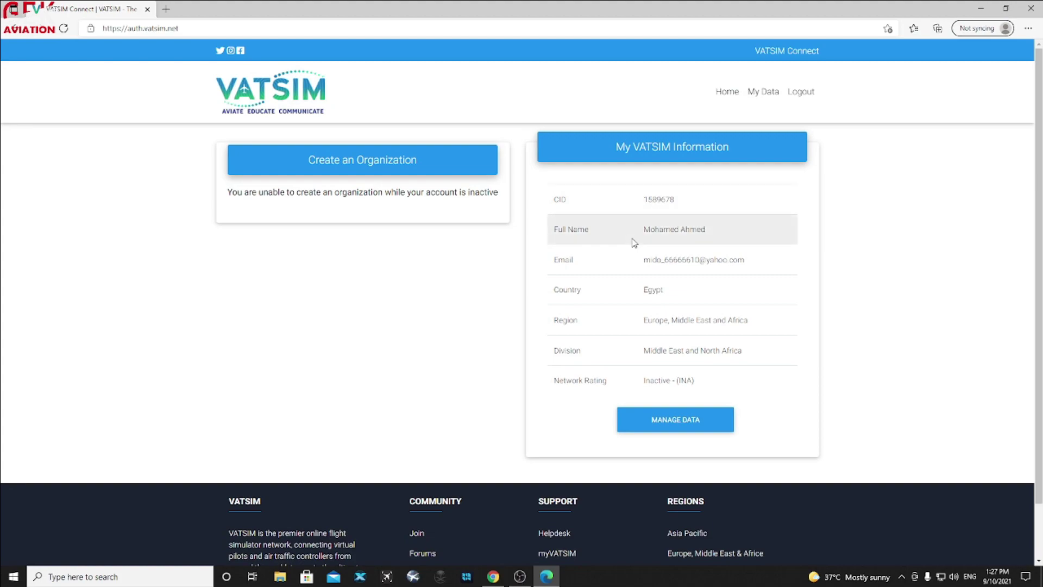
left_click_drag(646, 235, 709, 235)
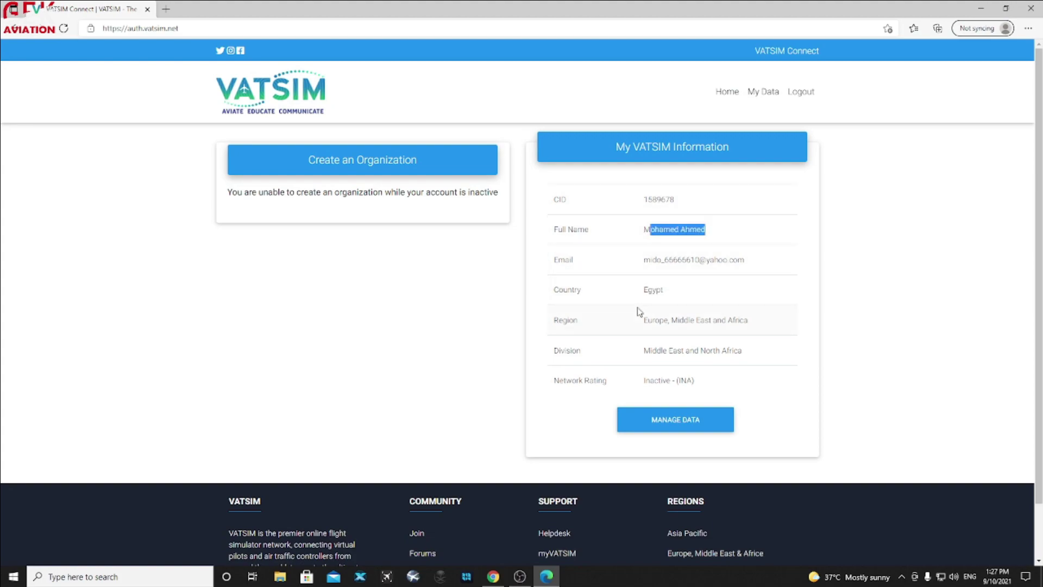
left_click_drag(558, 294, 675, 292)
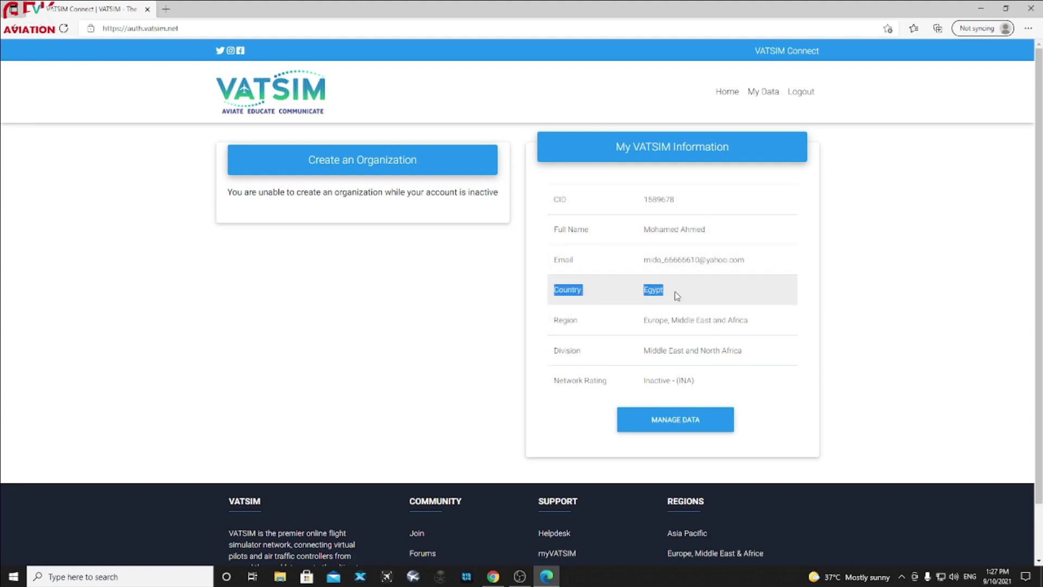
left_click(612, 330)
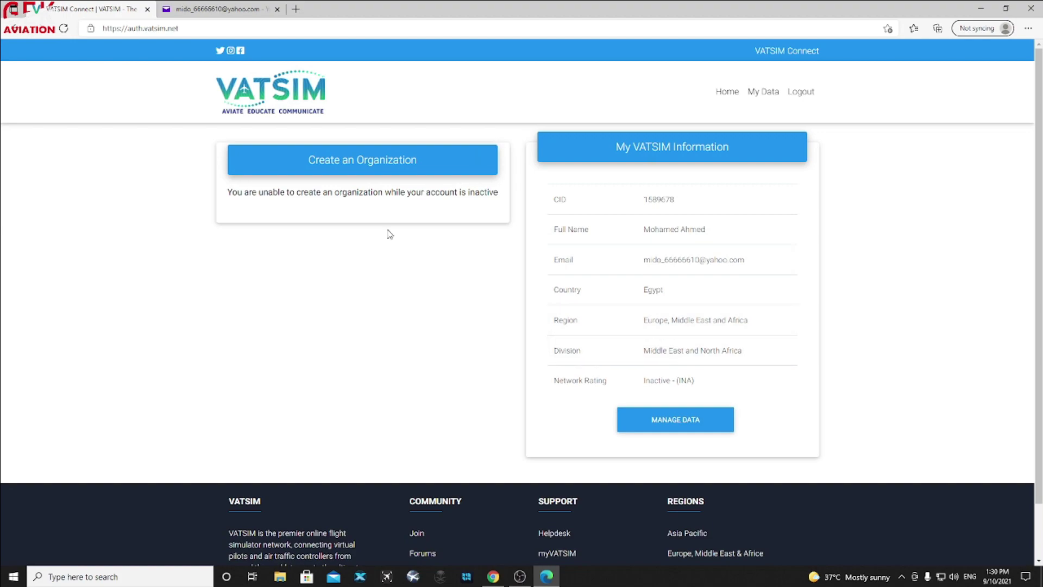
In the VATSIM Email Confirmed email, follow the New Member Orientation Course link.
left_click(182, 7)
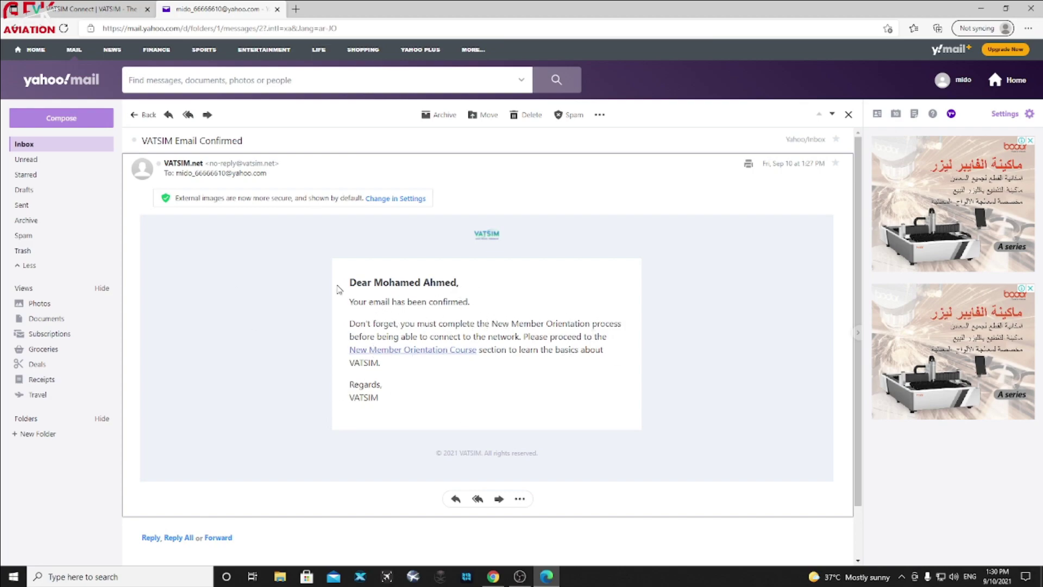
left_click(427, 351)
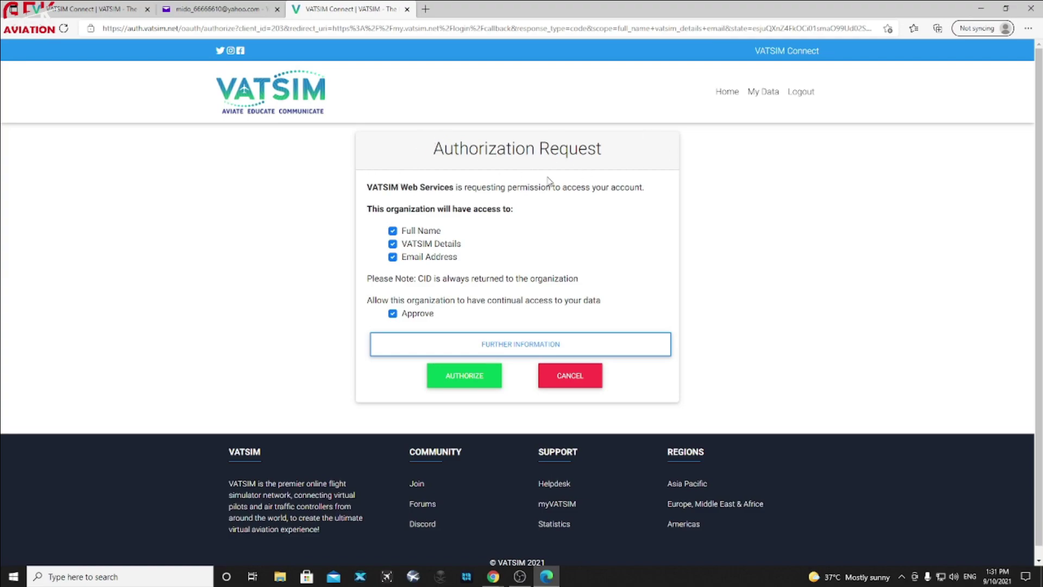
Authorize VATSIM Web Services on the Authorization Request page.
left_click(463, 383)
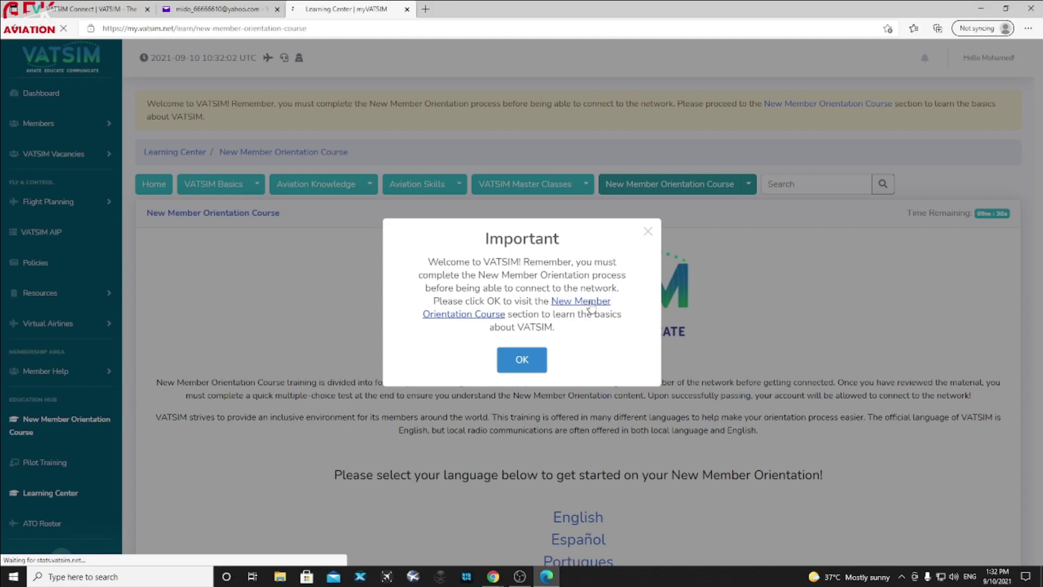
Dismiss the orientation notice, open the English New Member Orientation and start Part 1.
left_click(530, 357)
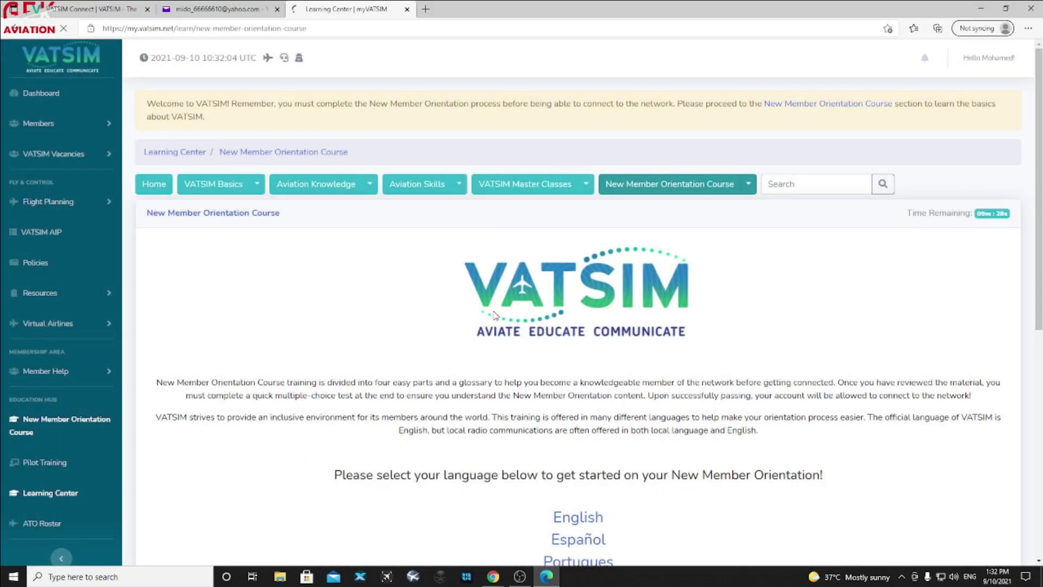
scroll(495, 316, "down", 6)
scroll(495, 315, "down", 5)
scroll(451, 223, "down", 6)
scroll(459, 263, "up", 2)
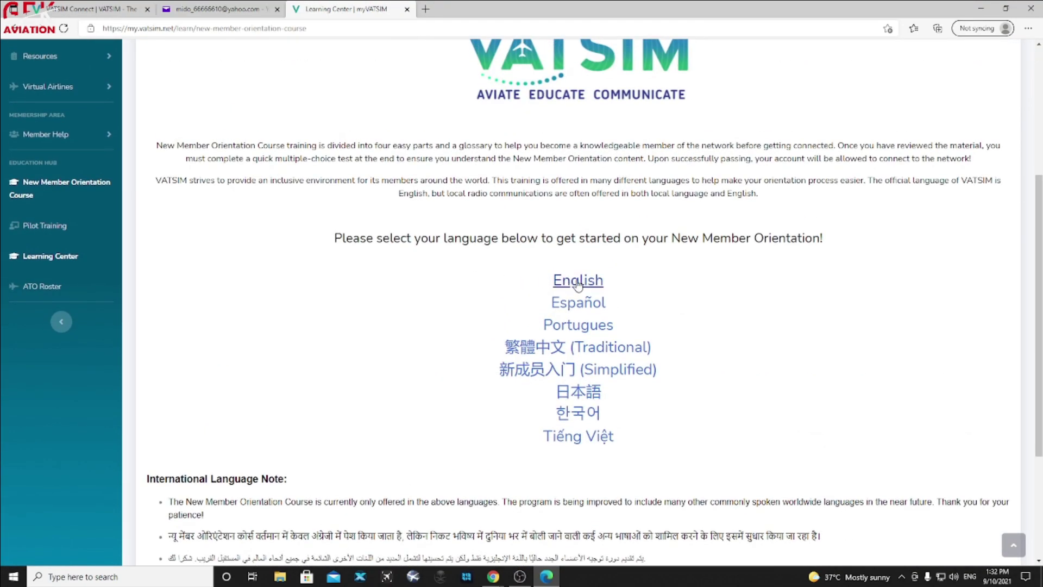
left_click(577, 282)
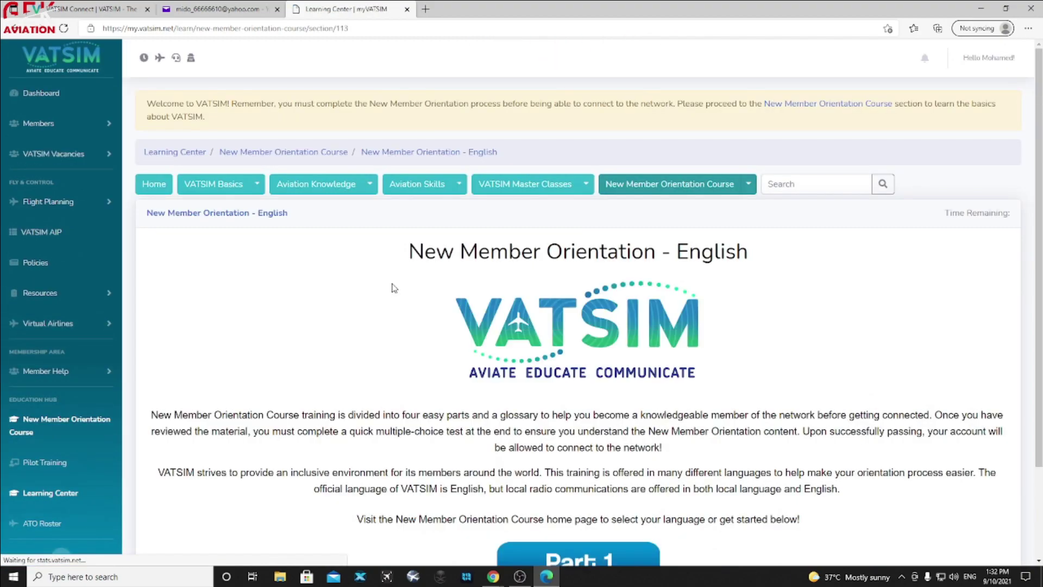
scroll(399, 289, "down", 2)
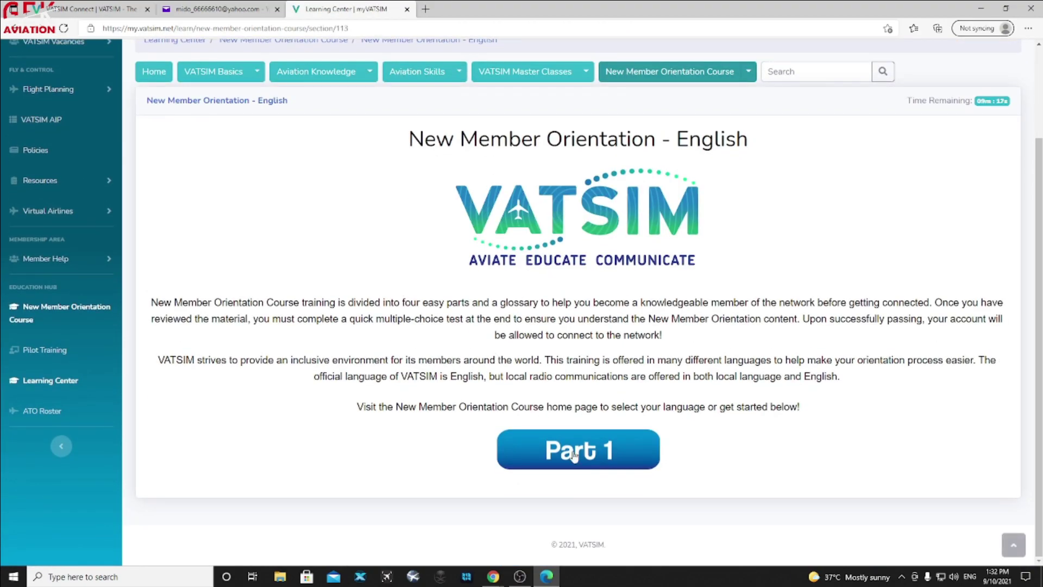
left_click(544, 451)
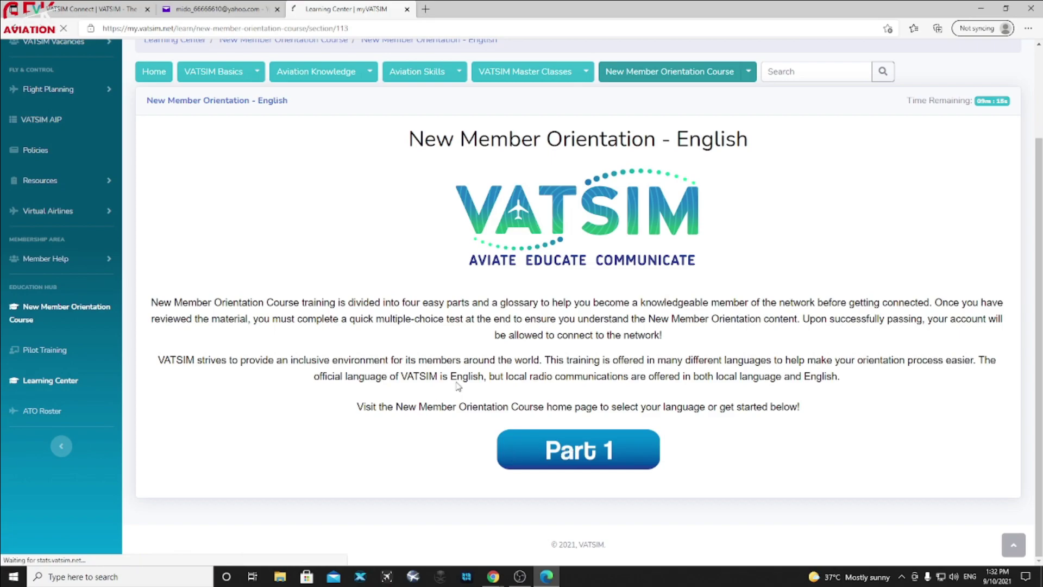
scroll(464, 379, "down", 4)
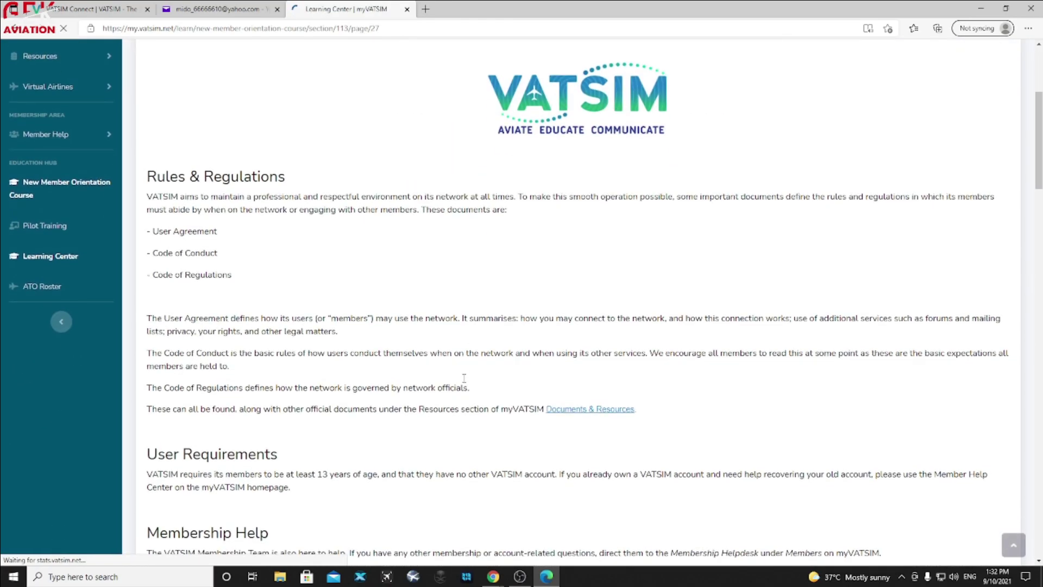
scroll(464, 379, "down", 3)
scroll(464, 378, "down", 2)
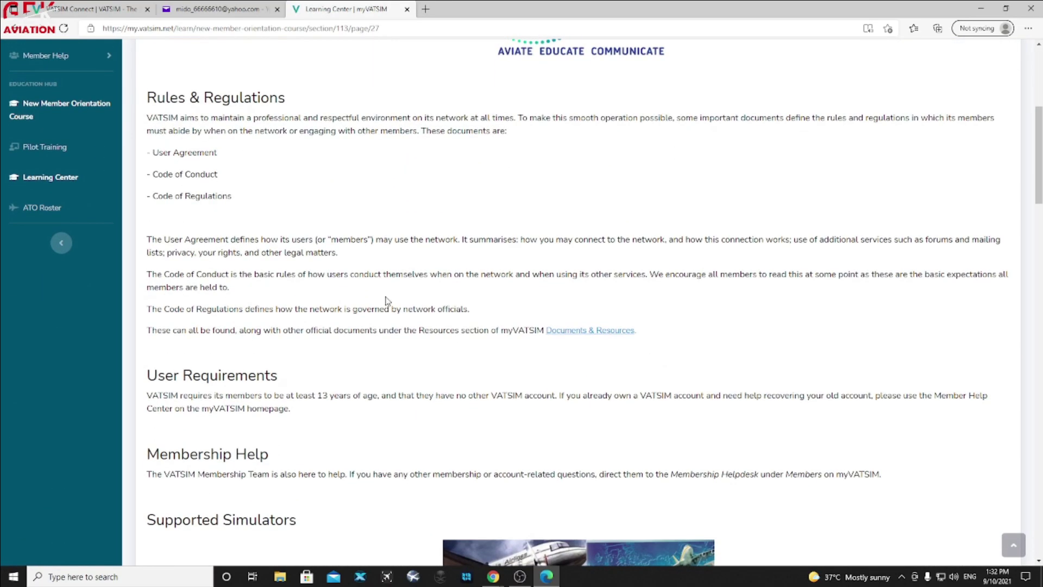
scroll(298, 288, "up", 7)
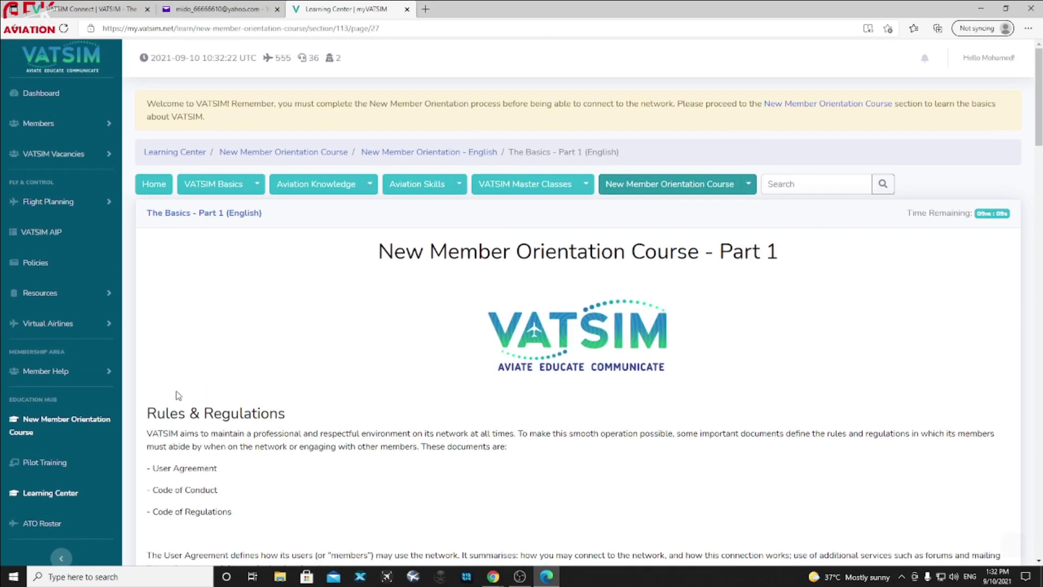
scroll(298, 430, "down", 7)
scroll(284, 396, "down", 10)
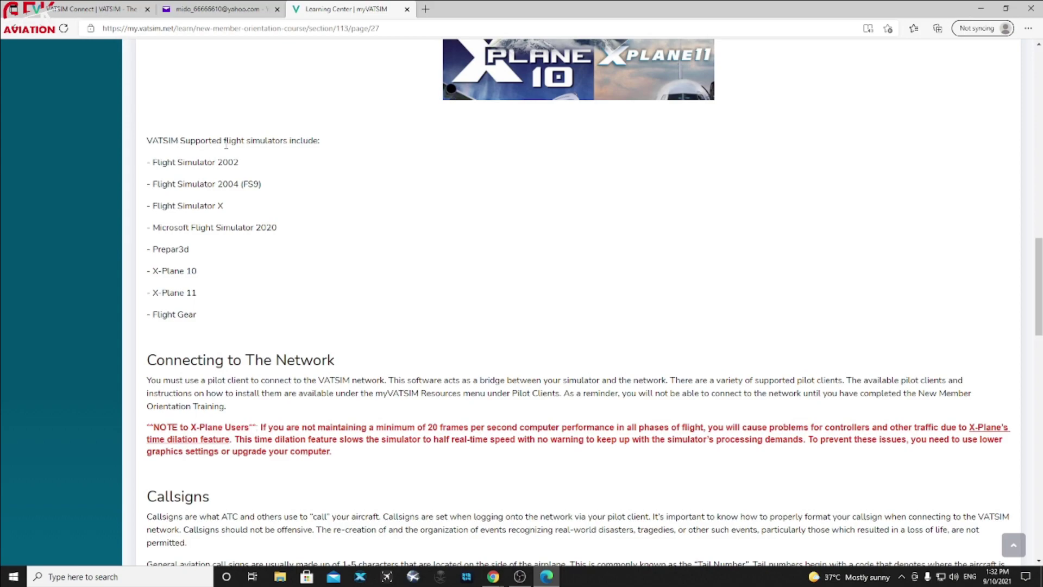
left_click_drag(328, 142, 271, 143)
left_click(186, 159)
left_click_drag(156, 211, 248, 212)
left_click(237, 227)
left_click_drag(154, 227, 298, 231)
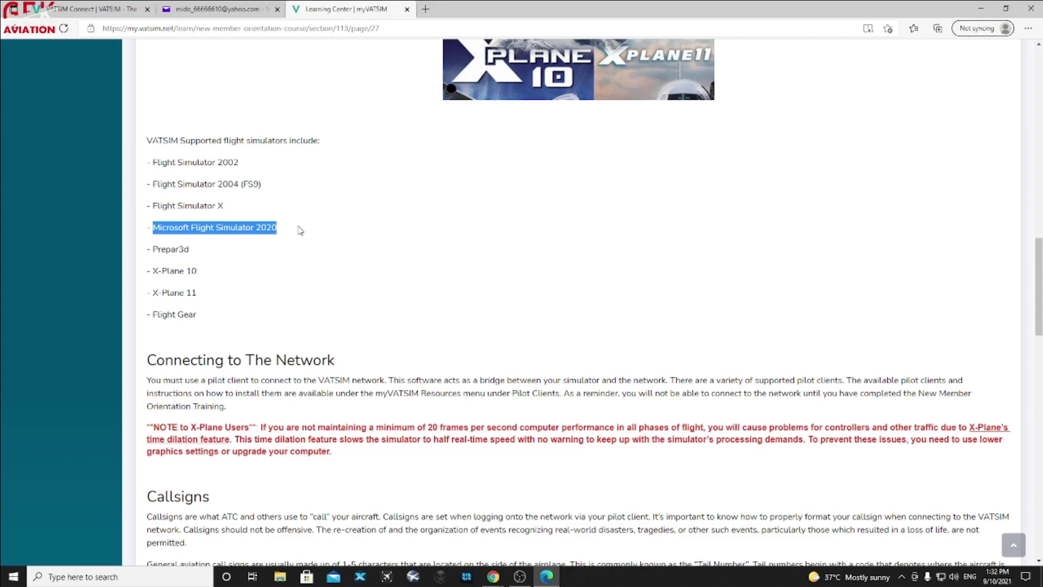
left_click(203, 250)
left_click_drag(150, 247, 209, 251)
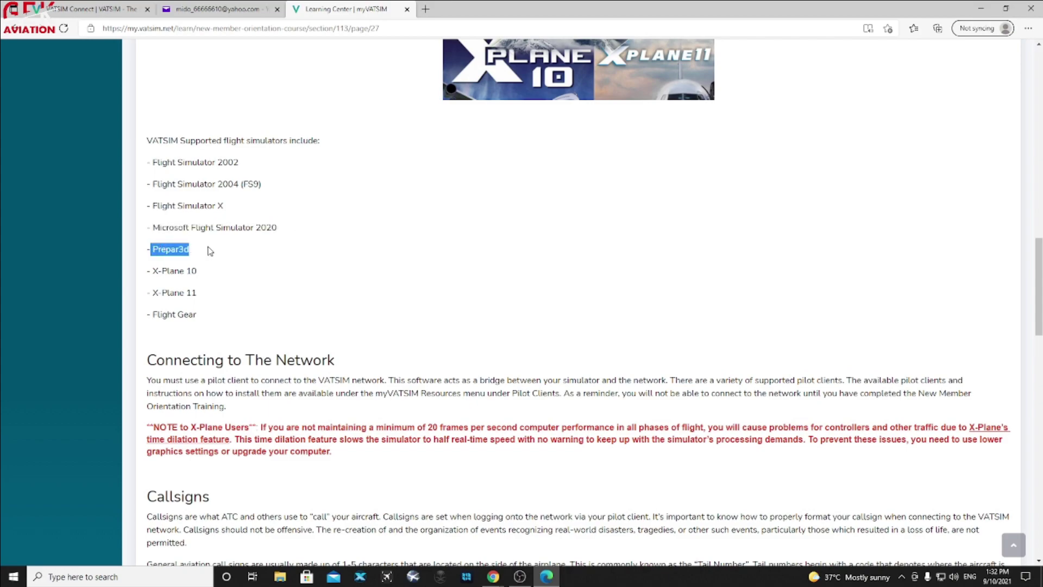
left_click(193, 283)
left_click_drag(153, 271, 211, 276)
left_click(213, 298)
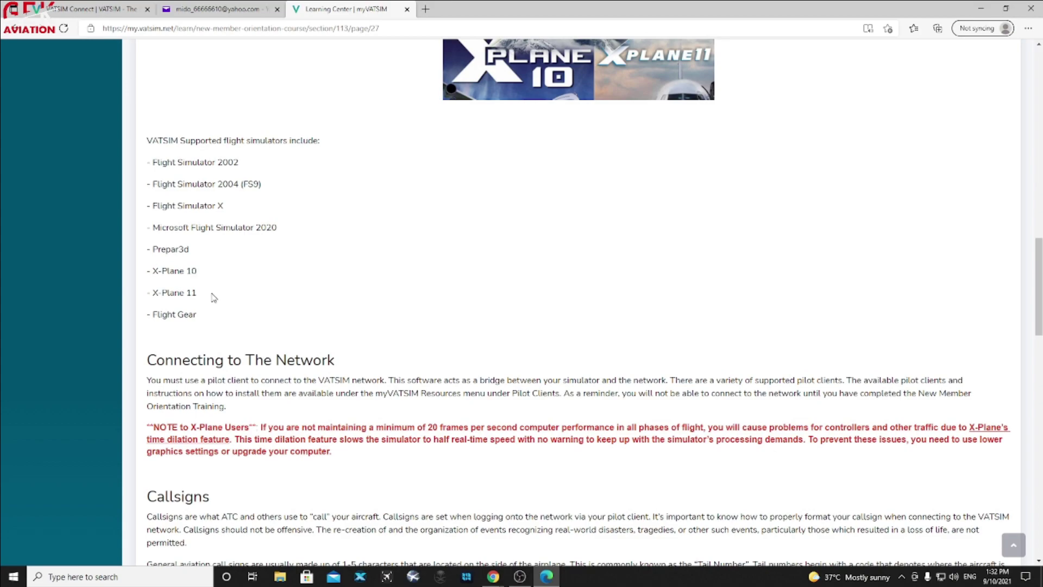
left_click_drag(151, 292, 222, 298)
left_click(217, 314)
left_click_drag(151, 322, 209, 317)
left_click(327, 300)
scroll(246, 299, "down", 5)
scroll(246, 300, "down", 15)
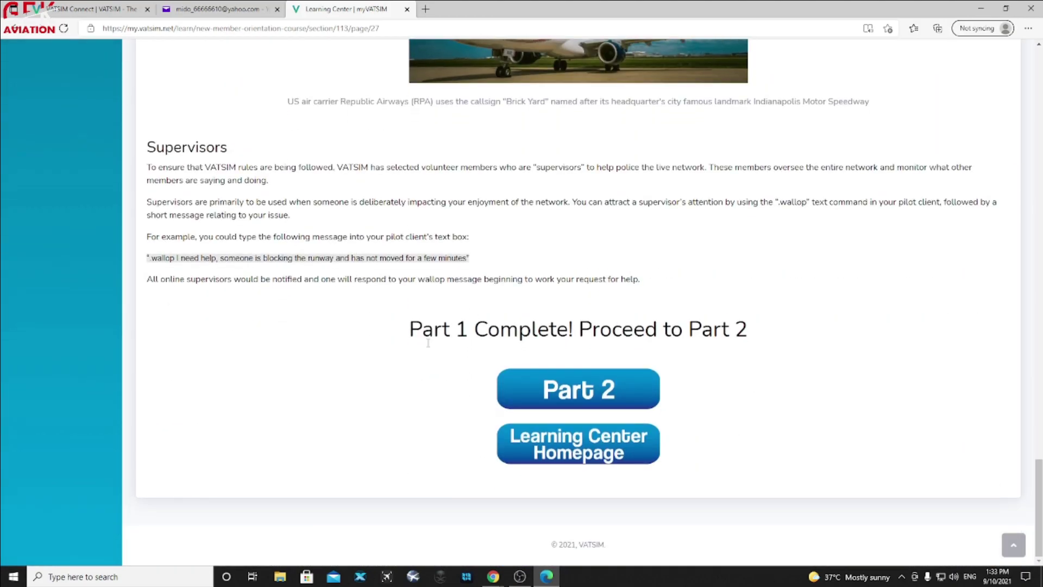
Open Part 2 of the orientation and scroll through its VFR vs IFR material.
left_click(576, 389)
scroll(363, 312, "down", 12)
scroll(363, 310, "down", 20)
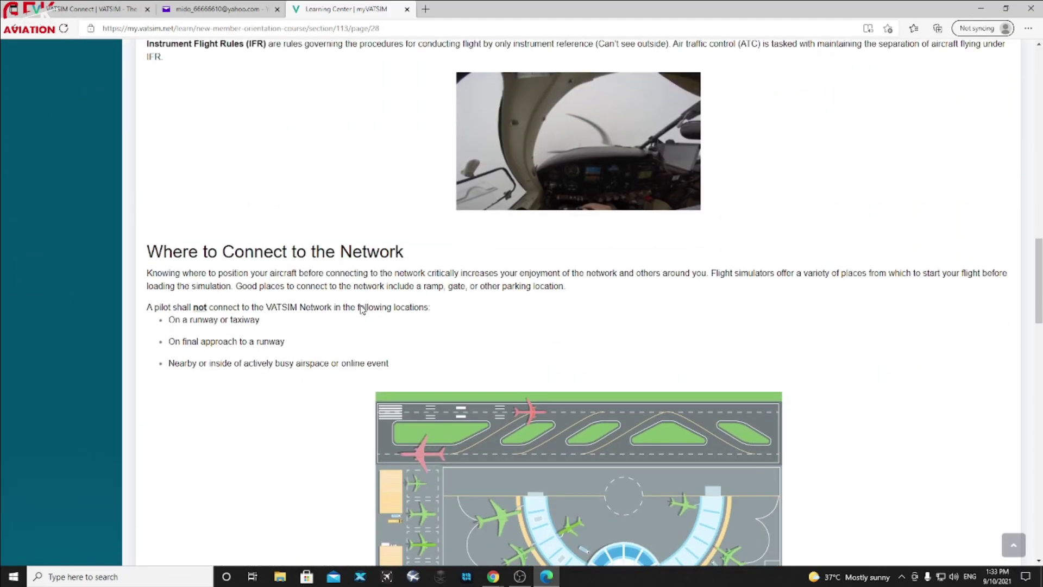
scroll(363, 311, "down", 10)
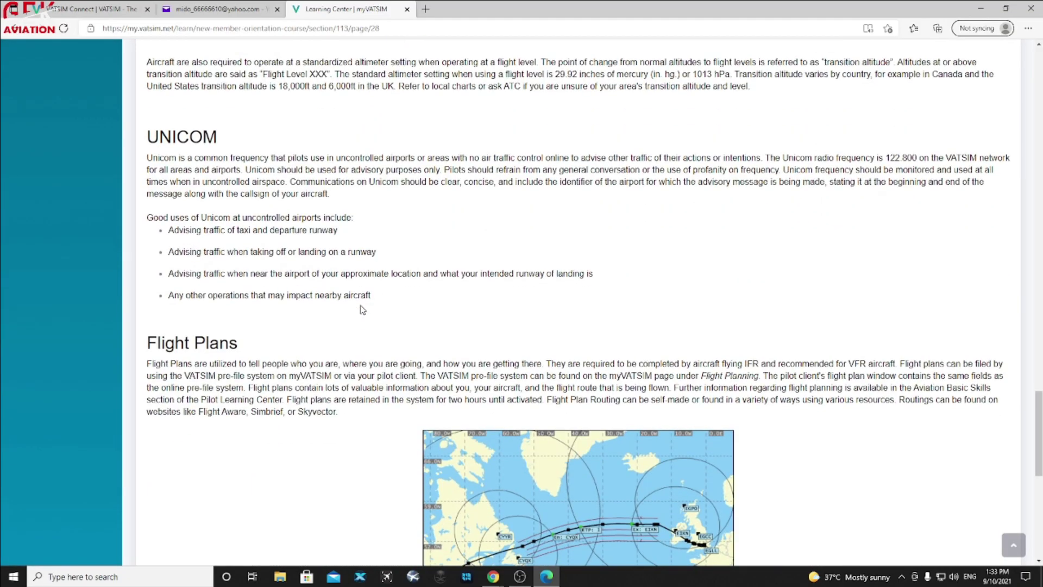
scroll(363, 310, "up", 5)
scroll(363, 311, "up", 6)
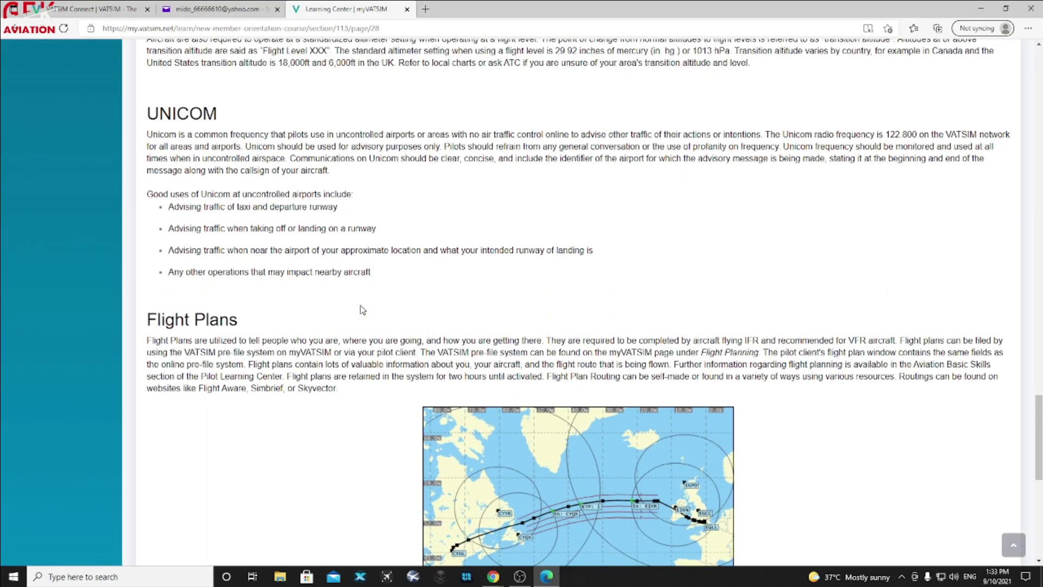
Review the UNICOM and Altimetry sections, reading on to the end of Part 2.
left_click_drag(145, 292, 307, 293)
left_click(244, 458)
scroll(245, 457, "up", 7)
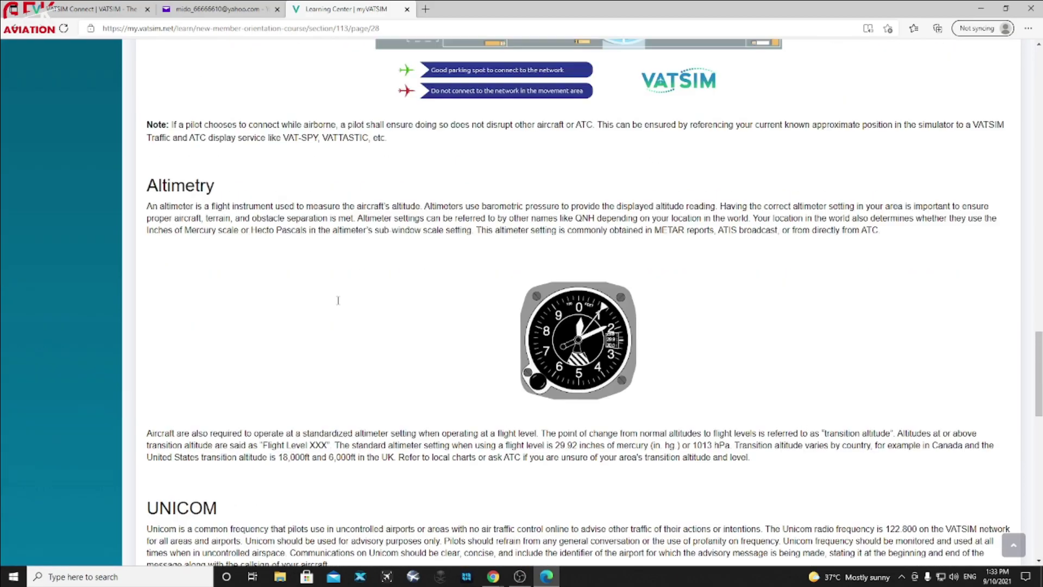
left_click_drag(261, 332, 242, 281)
left_click(242, 281)
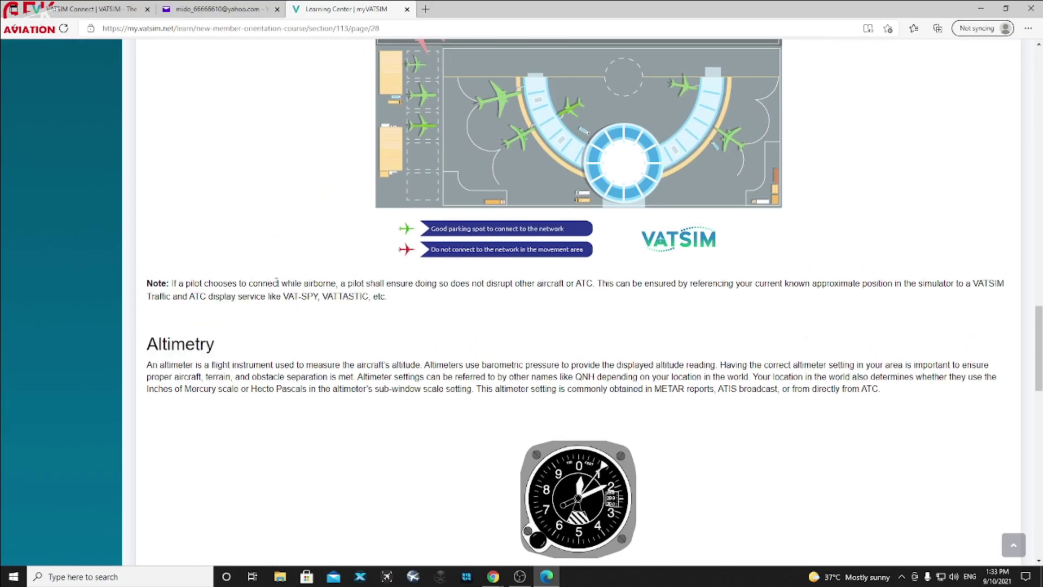
scroll(276, 284, "up", 8)
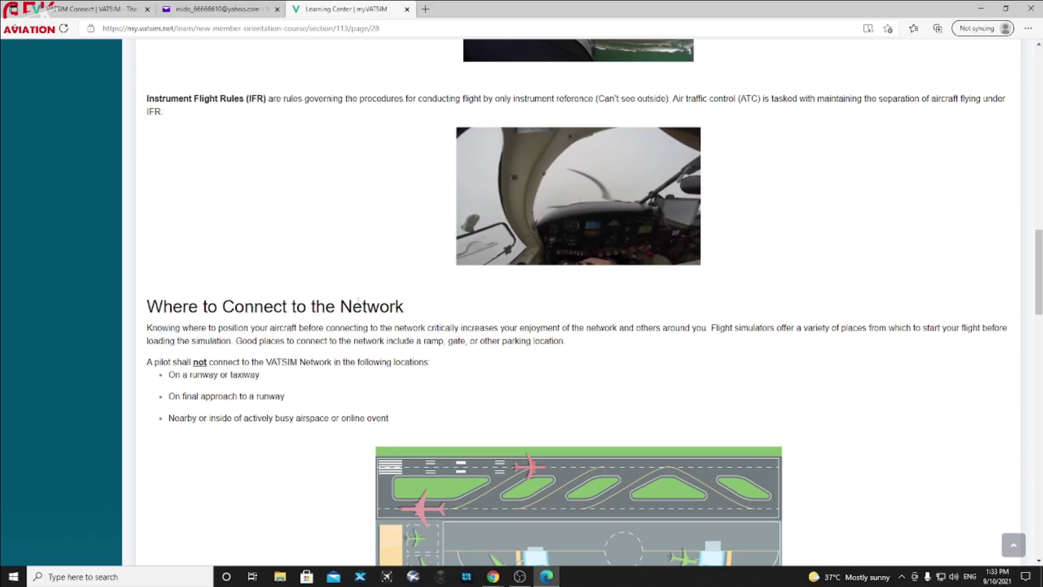
scroll(305, 273, "up", 9)
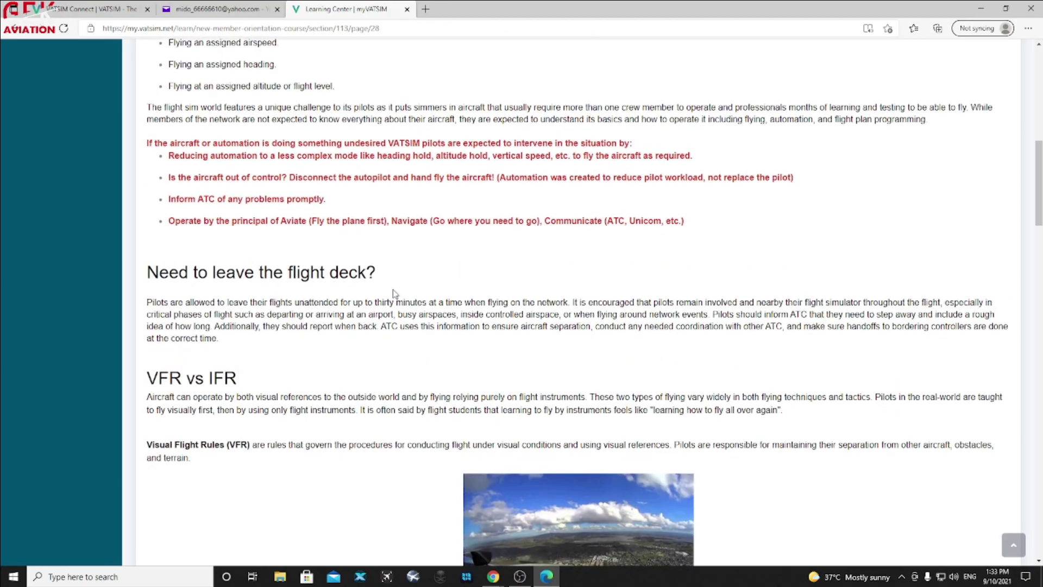
scroll(395, 294, "down", 20)
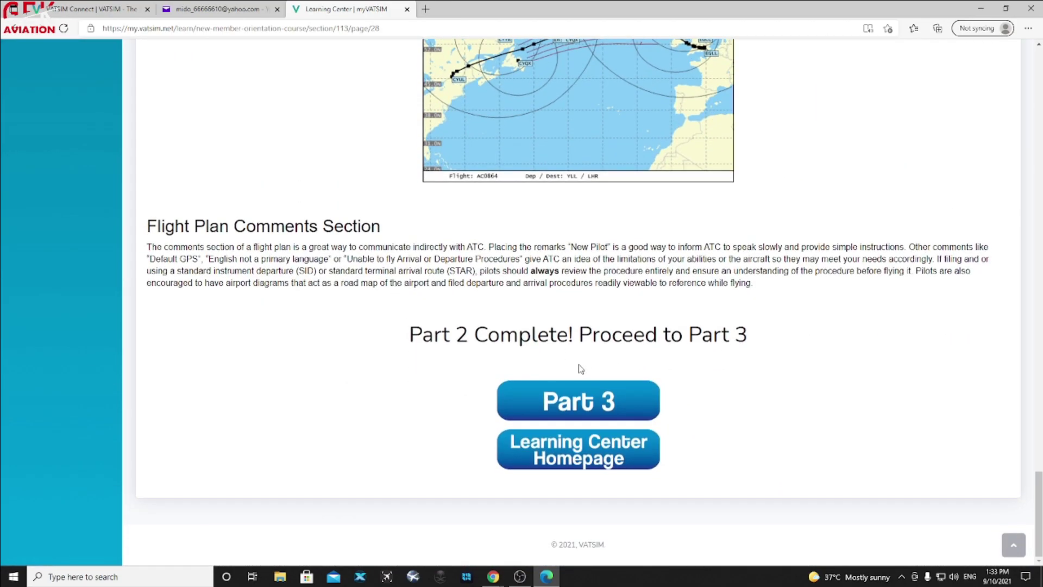
Open Part 3 of the orientation and scroll through its opening sections.
left_click(579, 401)
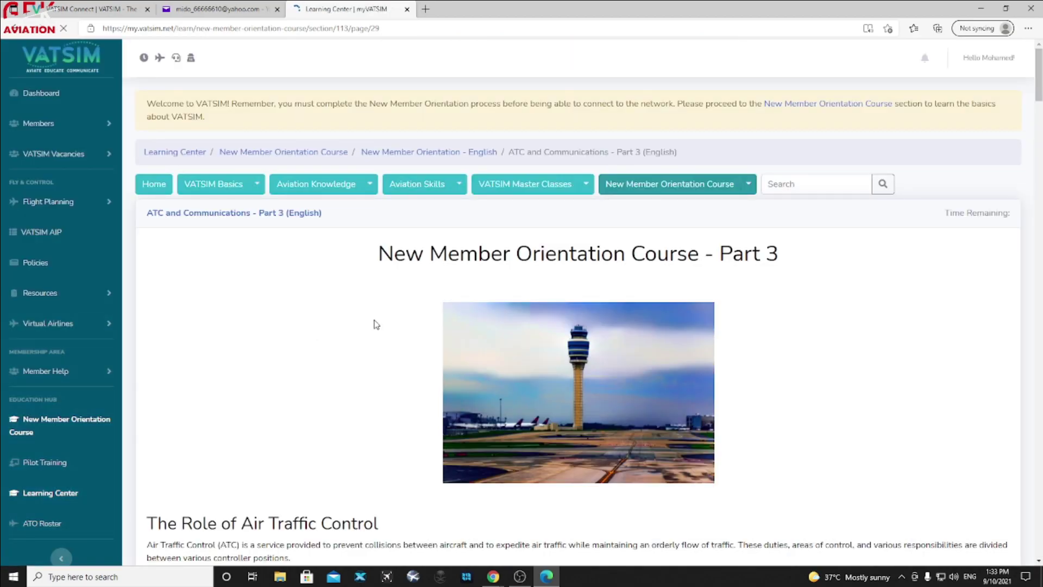
scroll(377, 305, "down", 10)
scroll(381, 297, "down", 20)
scroll(381, 297, "down", 20)
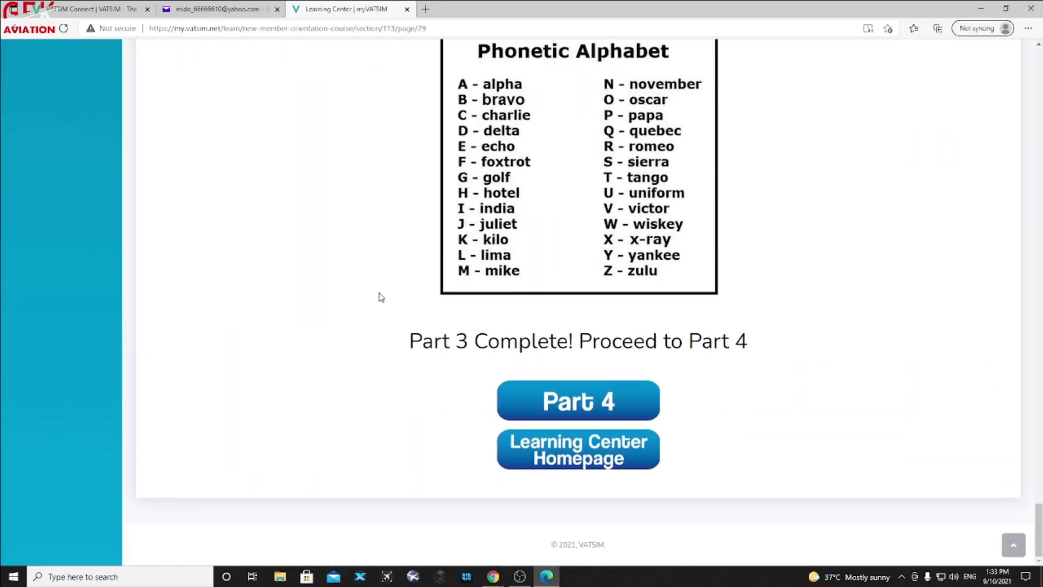
scroll(381, 297, "up", 3)
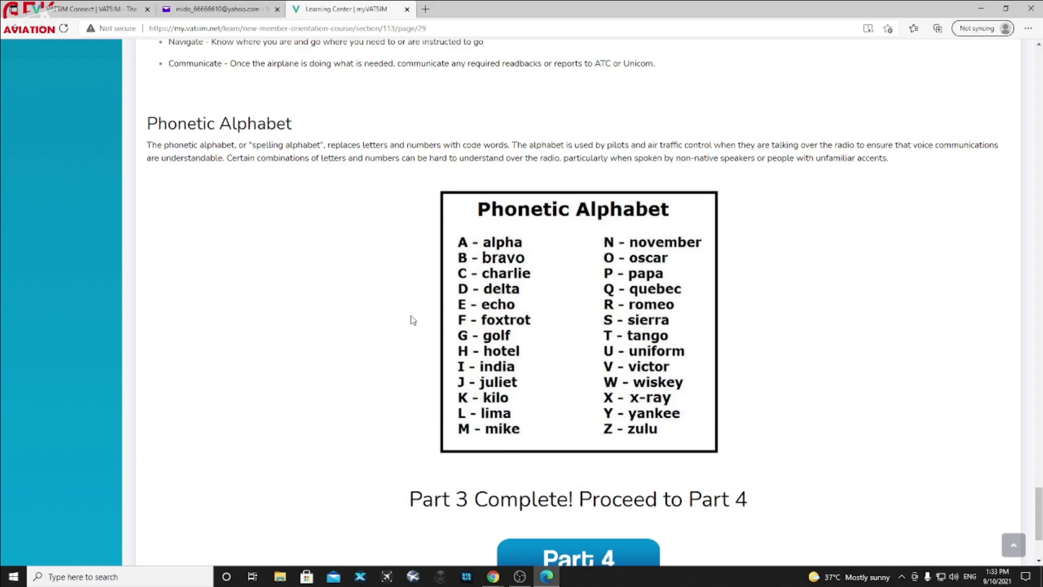
scroll(277, 296, "up", 6)
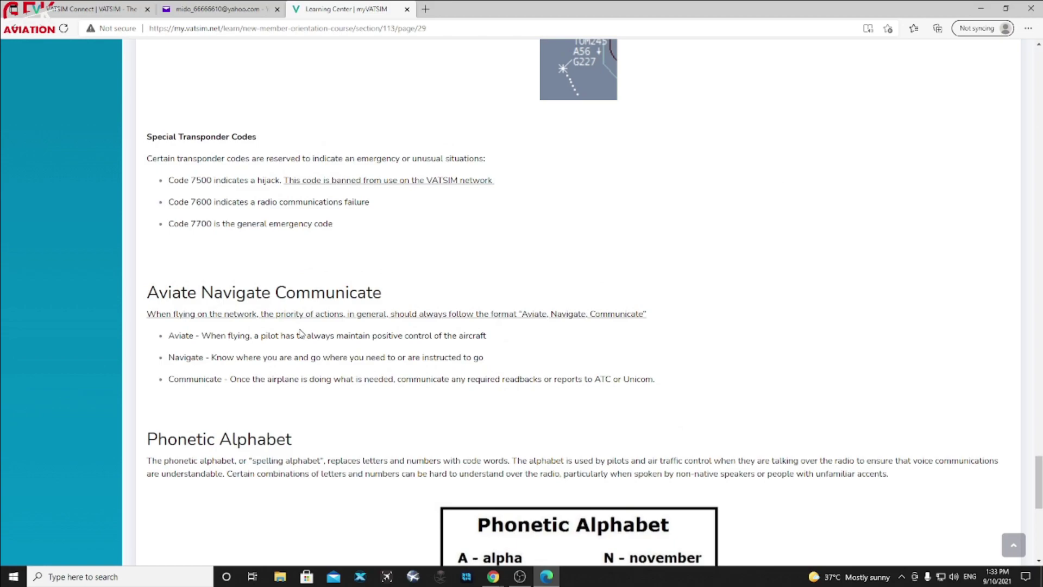
scroll(301, 333, "up", 2)
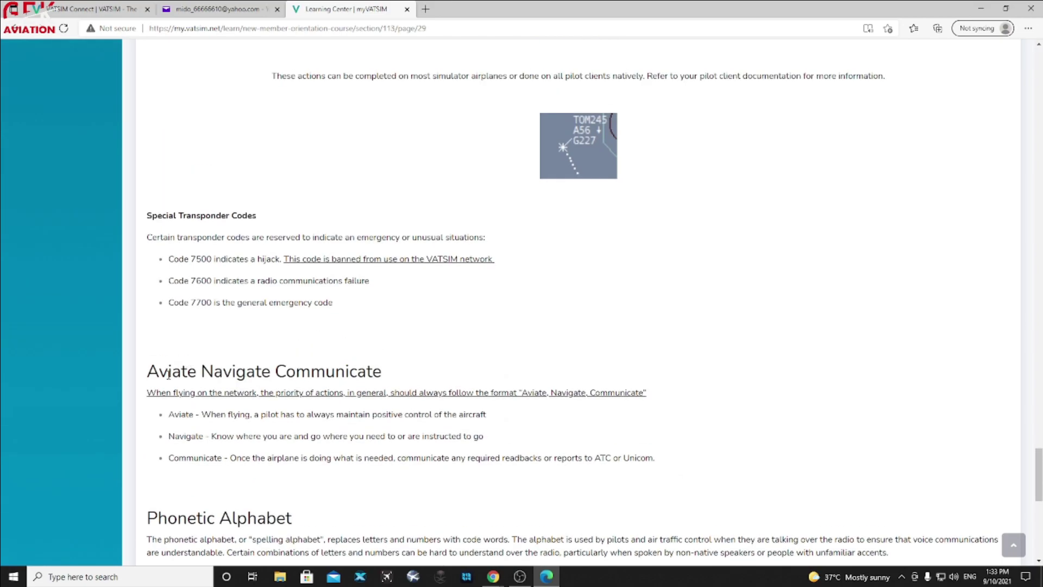
Highlight the words Aviate, Navigate and Communicate in the Part 3 heading.
left_click_drag(163, 373, 368, 373)
left_click(362, 373)
left_click(362, 373)
left_click_drag(173, 372, 163, 361)
left_click(164, 365)
left_click_drag(188, 371, 147, 372)
left_click_drag(270, 372, 203, 363)
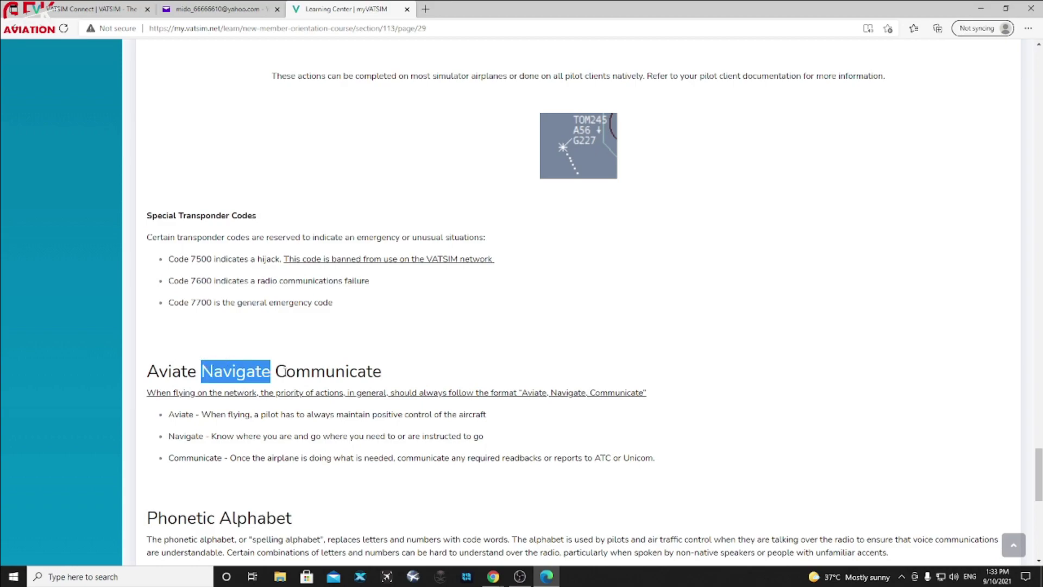
left_click_drag(382, 372, 286, 372)
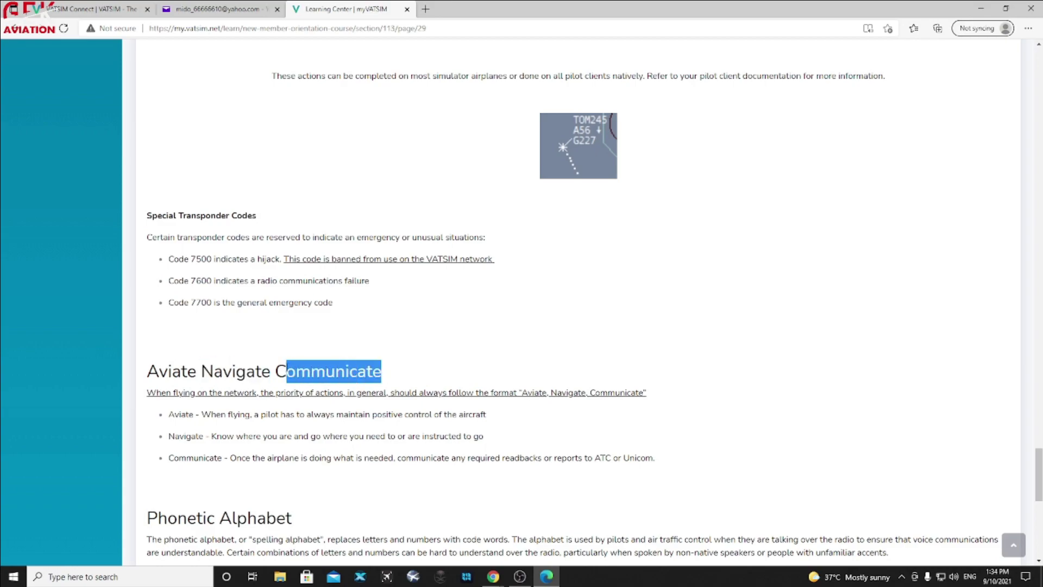
left_click(270, 361)
Read through squawk codes and the phonetic alphabet, then move on to Part 4.
scroll(239, 346, "down", 1)
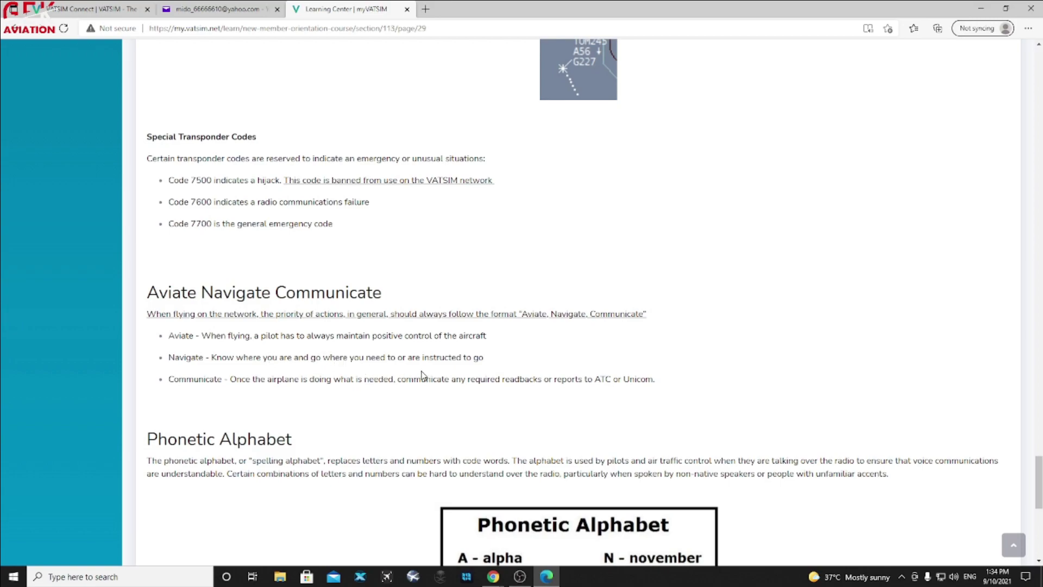
scroll(301, 223, "down", 9)
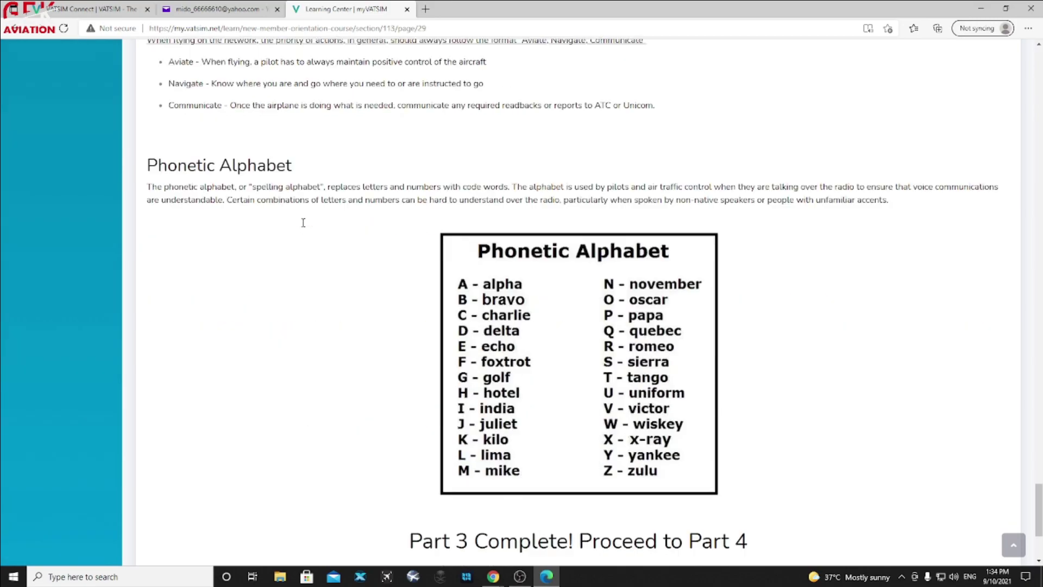
scroll(304, 226, "up", 4)
scroll(304, 226, "up", 6)
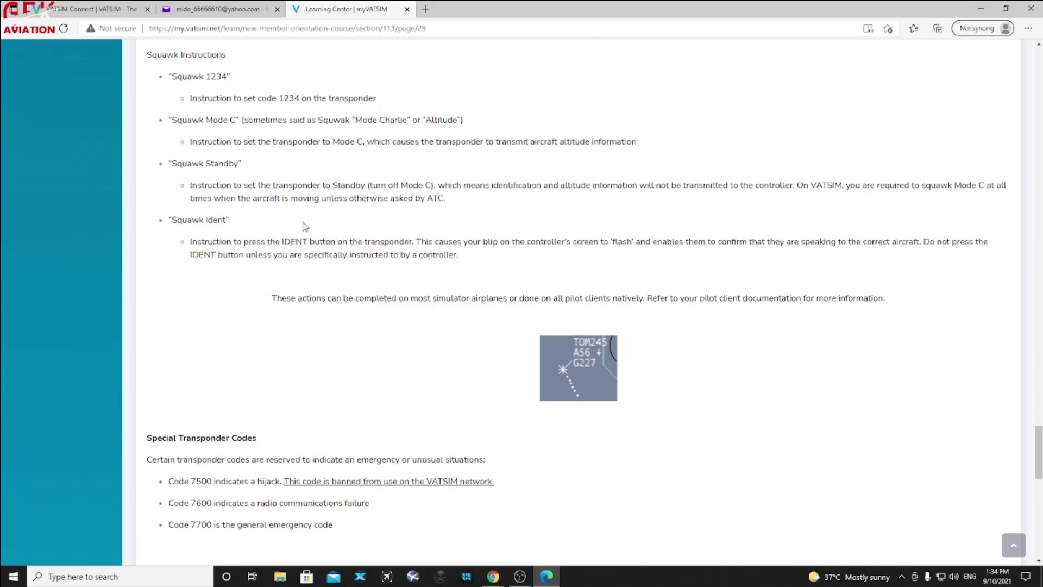
scroll(305, 226, "up", 10)
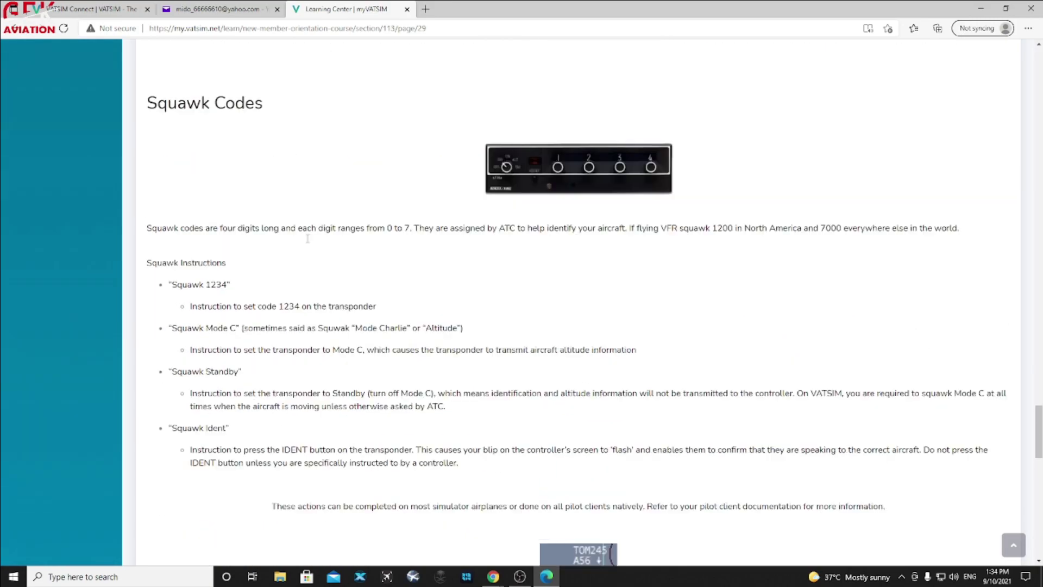
scroll(308, 243, "up", 2)
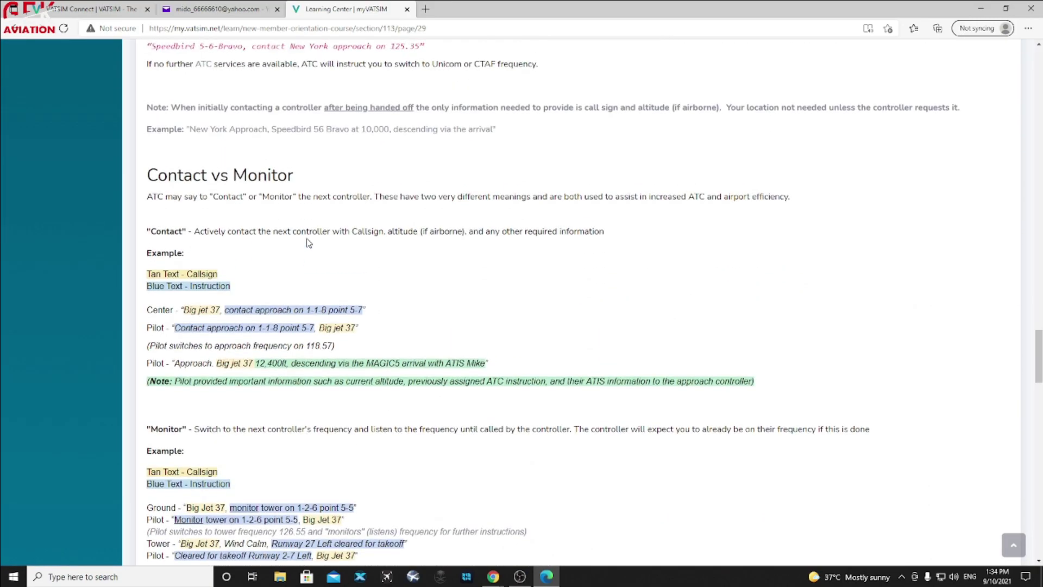
scroll(310, 280, "up", 8)
scroll(310, 280, "down", 20)
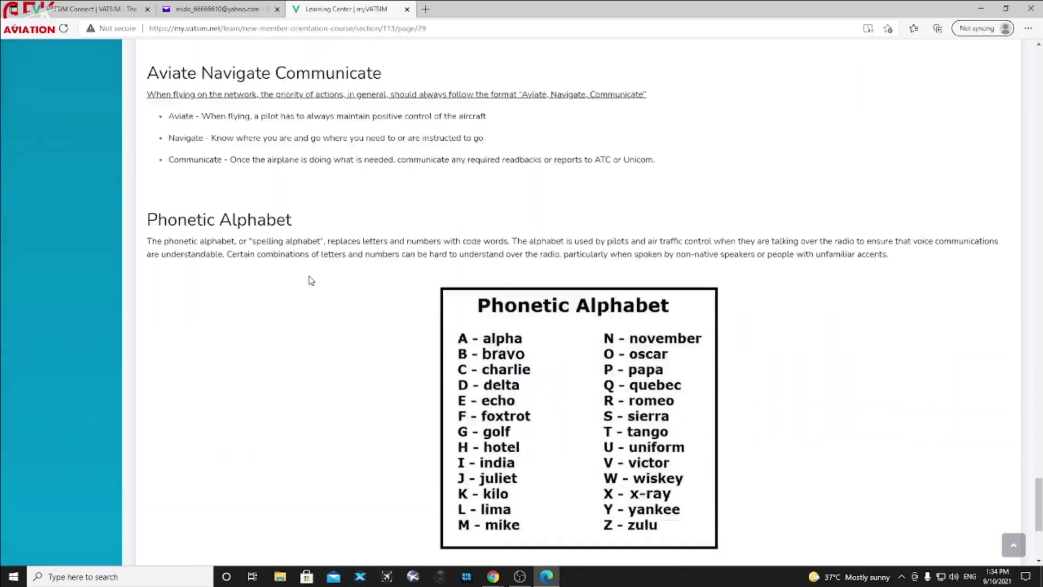
scroll(310, 280, "down", 5)
left_click(544, 399)
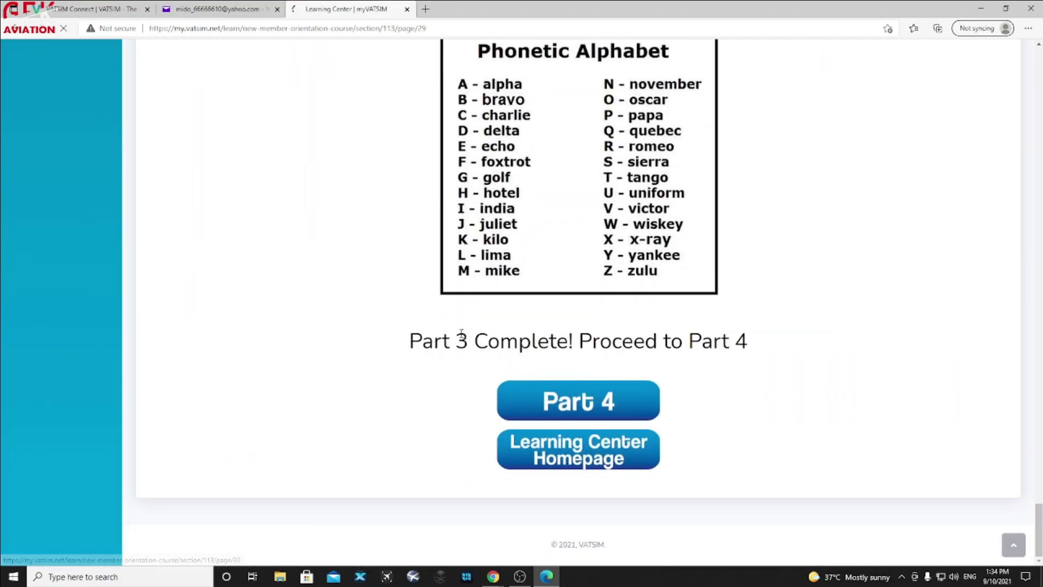
Highlight the 'New Member Orientation Complete!' heading, then go to the Learning Center homepage.
scroll(459, 292, "down", 20)
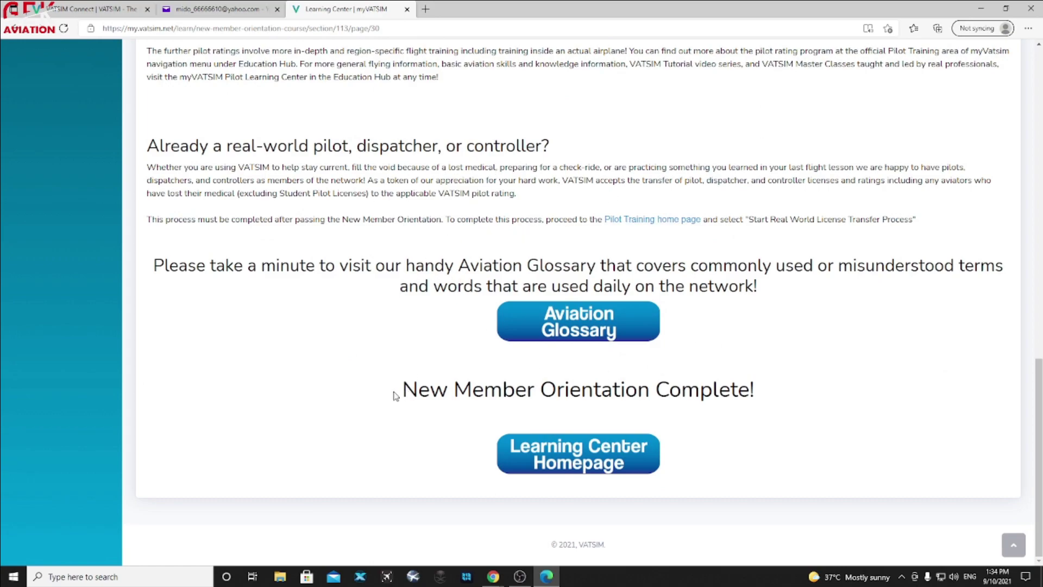
left_click_drag(402, 392, 788, 396)
left_click(461, 386)
left_click_drag(402, 390, 782, 403)
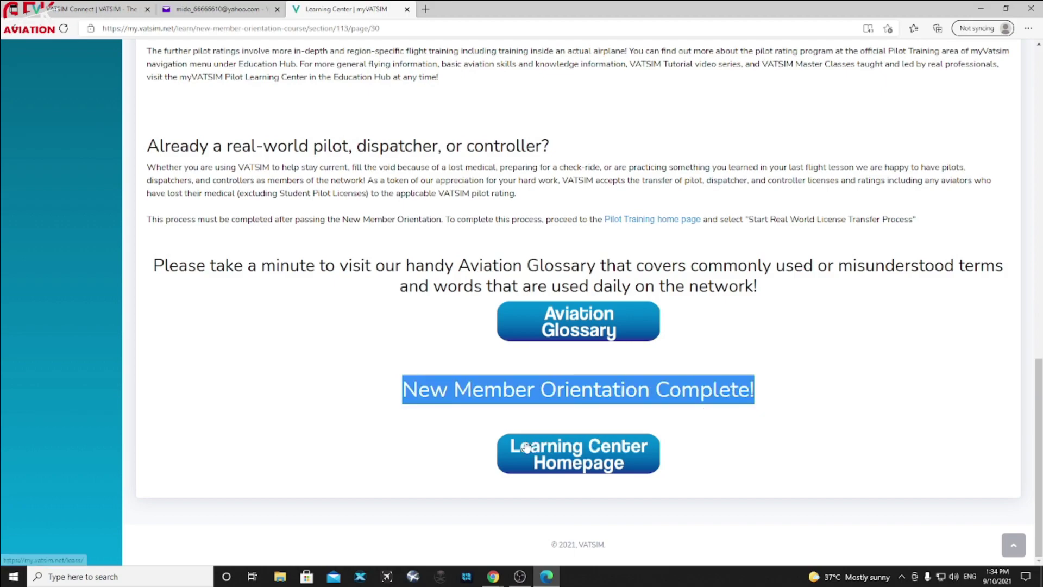
left_click(637, 409)
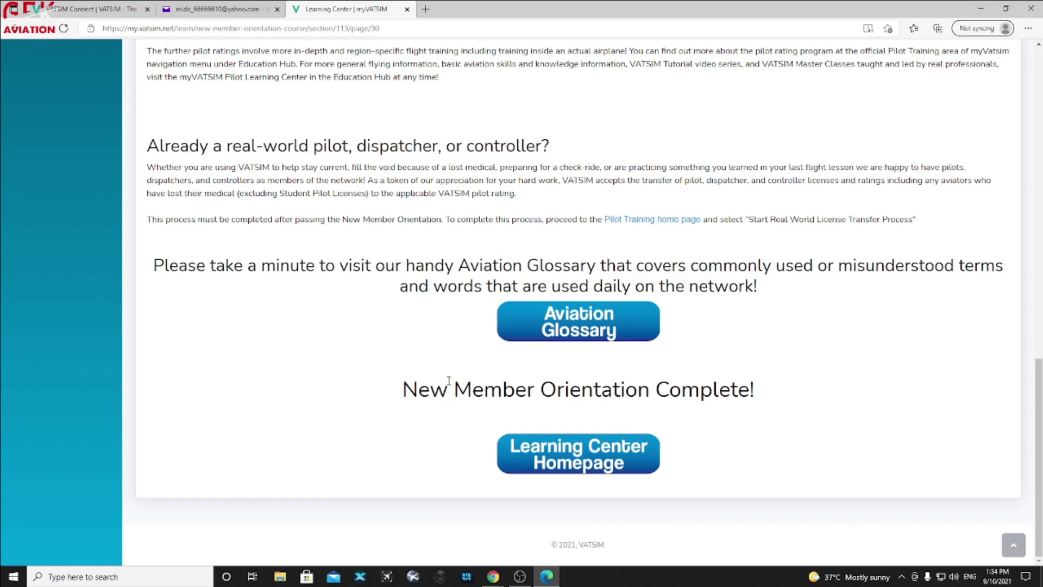
left_click(572, 459)
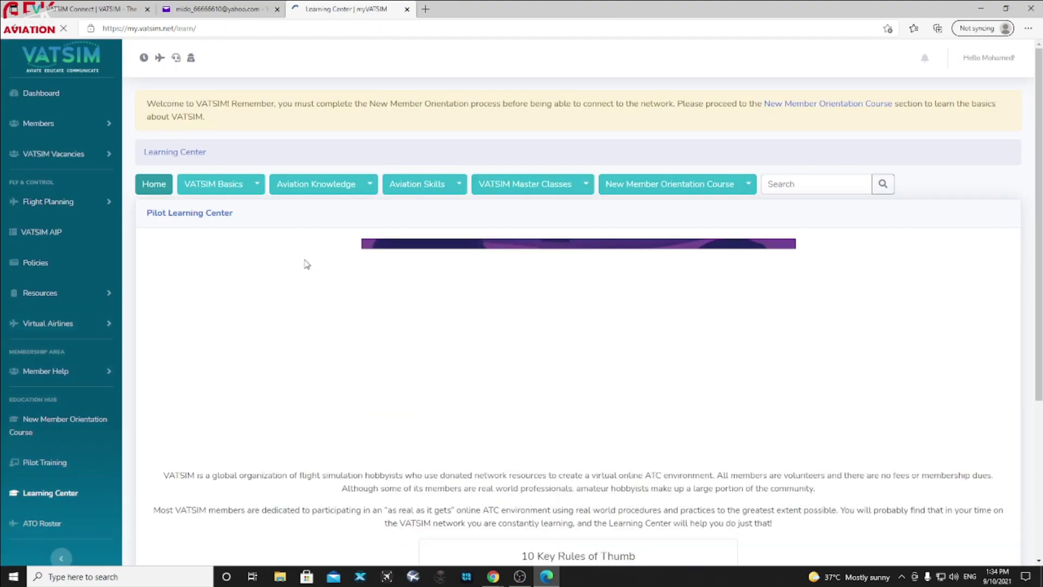
Highlight the '10 Key Rules of Thumb' heading and rules 5 through 9.
scroll(282, 292, "down", 3)
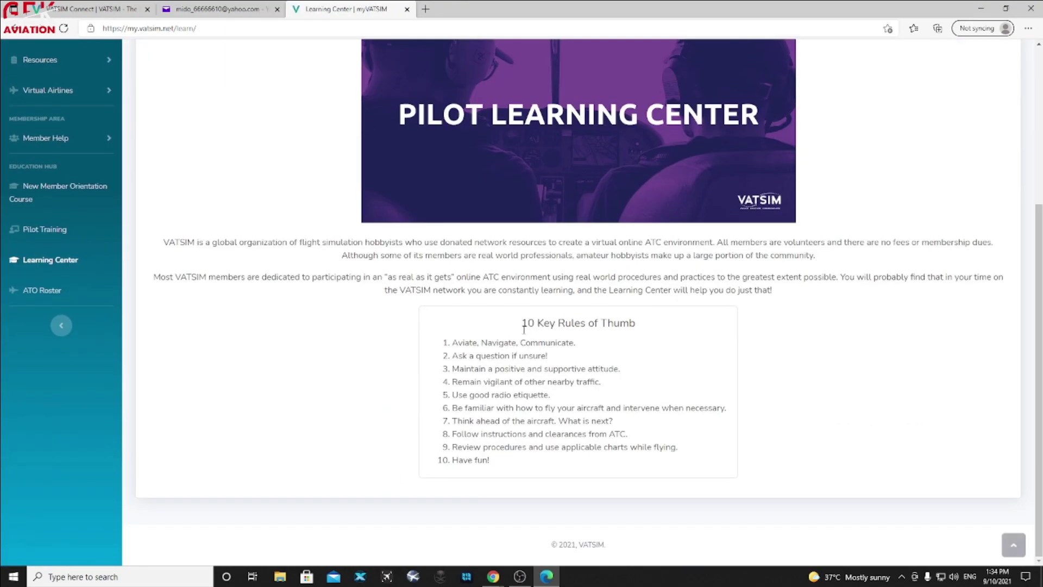
left_click_drag(524, 325, 646, 326)
left_click(563, 340)
left_click_drag(487, 400, 497, 449)
left_click(495, 460)
Return to the Dashboard and open Pilot Clients from the member Resources.
scroll(459, 372, "up", 5)
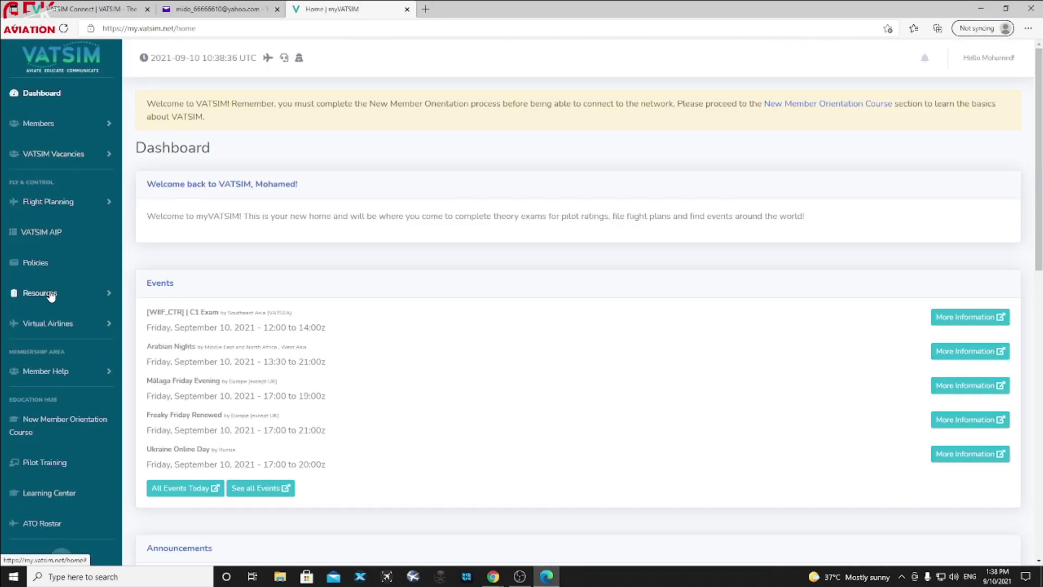
left_click(50, 294)
left_click(38, 343)
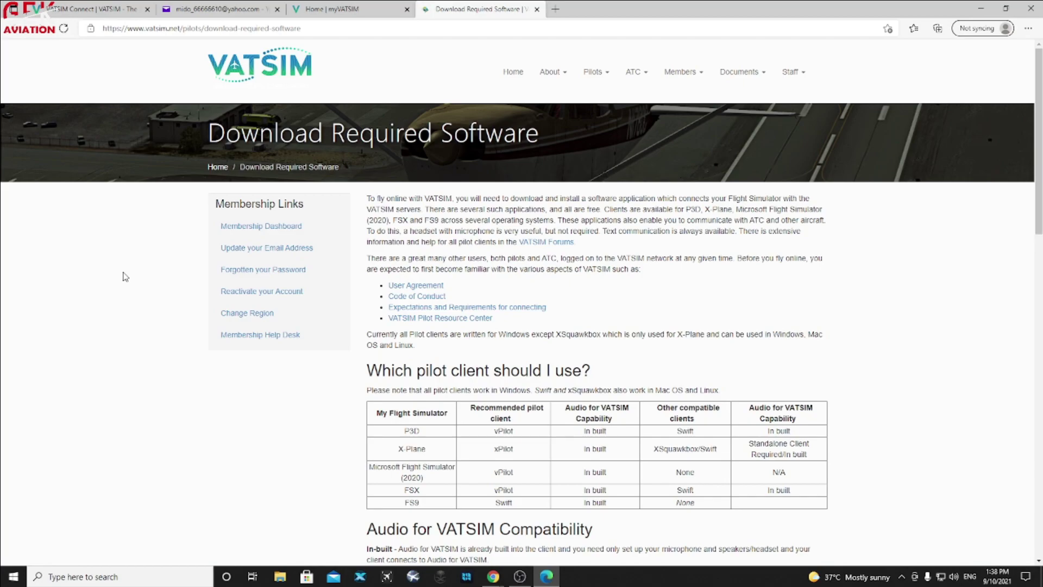
scroll(605, 361, "down", 4)
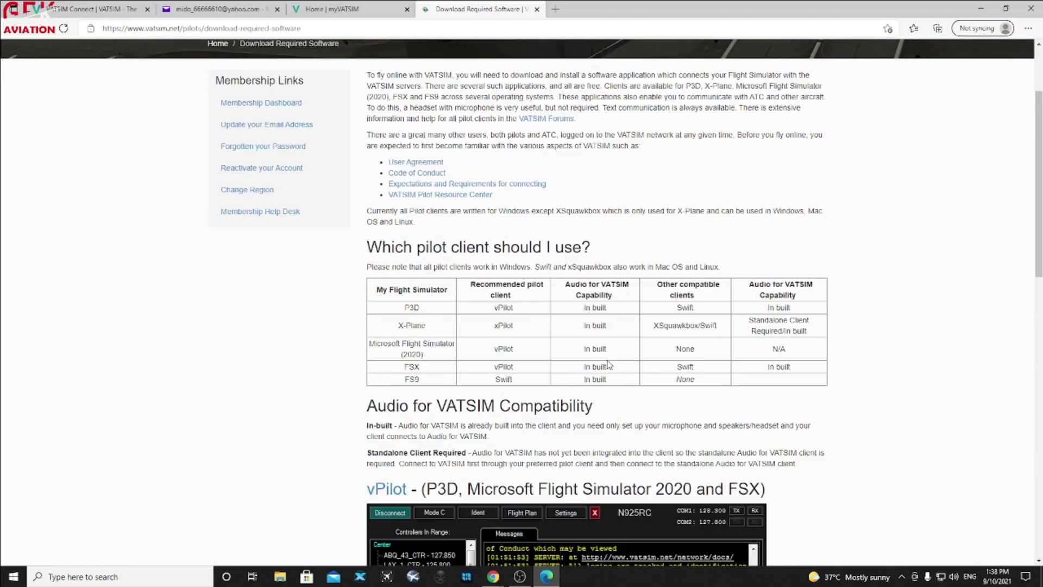
scroll(559, 365, "down", 3)
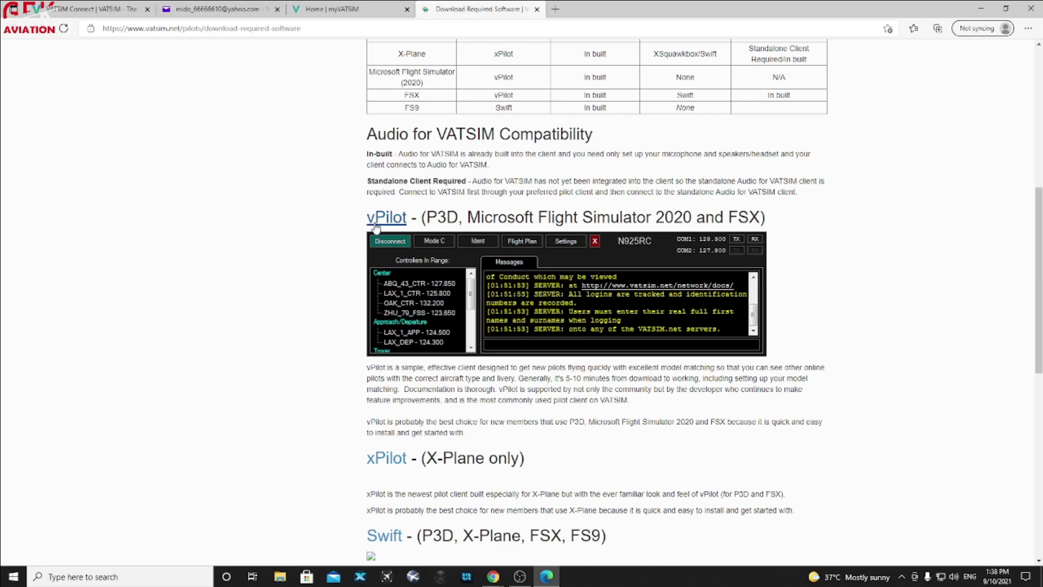
mouse_move(426, 218)
left_mouse_down()
mouse_move(481, 218)
mouse_move(426, 217)
left_mouse_up()
left_click_drag(481, 217, 715, 217)
left_click_drag(724, 217, 765, 217)
scroll(345, 286, "down", 3)
scroll(370, 260, "up", 3)
scroll(343, 291, "down", 2)
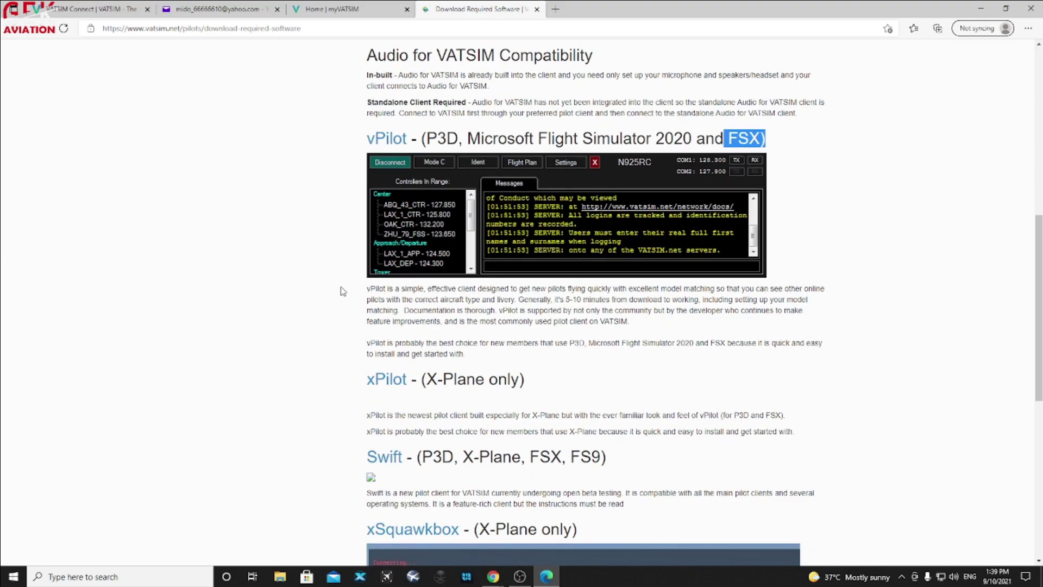
scroll(343, 291, "down", 3)
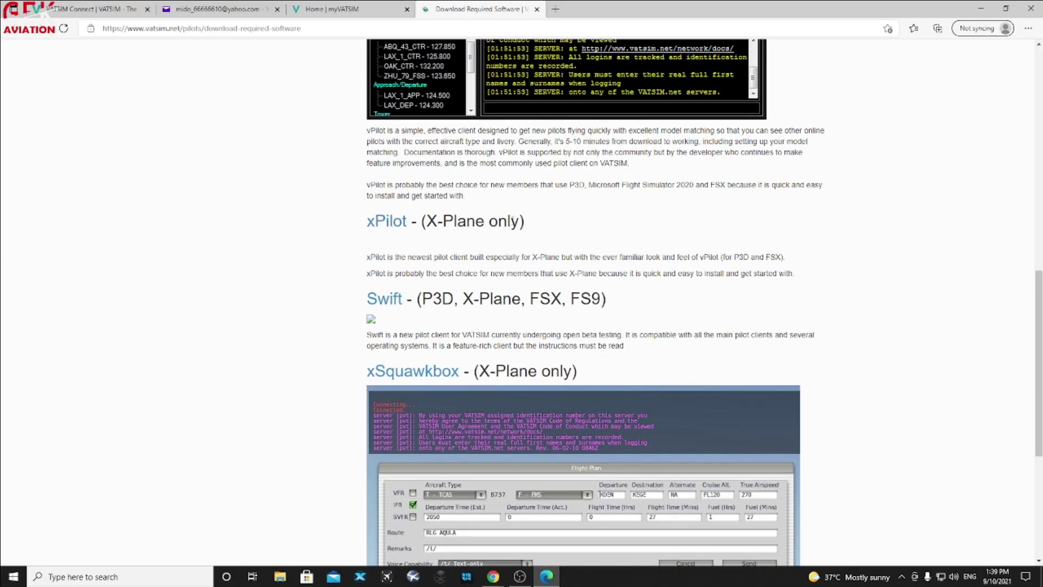
left_click_drag(538, 223, 350, 226)
left_click(345, 244)
left_click_drag(523, 221, 426, 223)
left_click(243, 251)
scroll(303, 268, "down", 2)
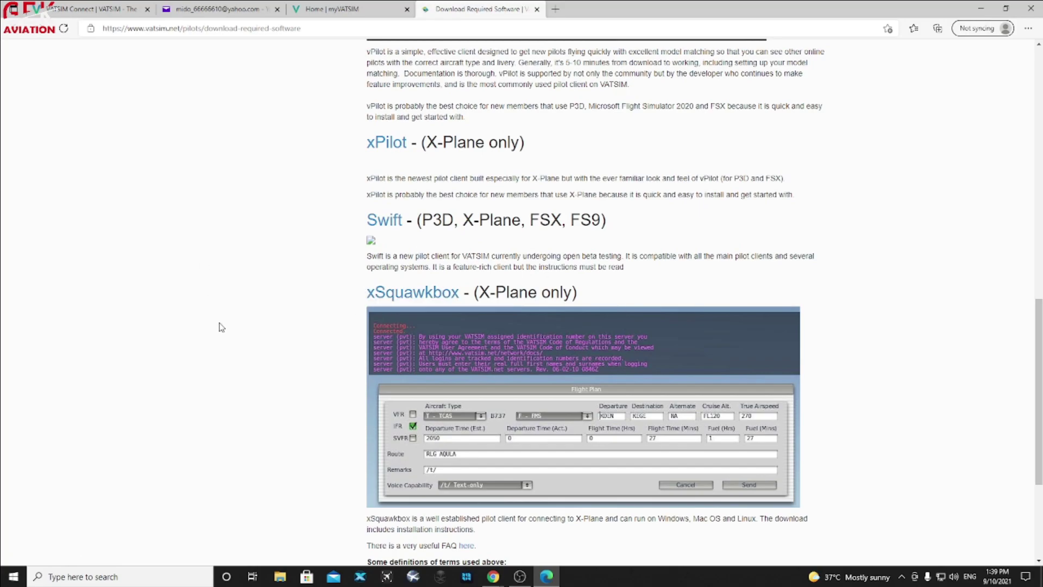
scroll(222, 327, "down", 4)
scroll(221, 327, "up", 9)
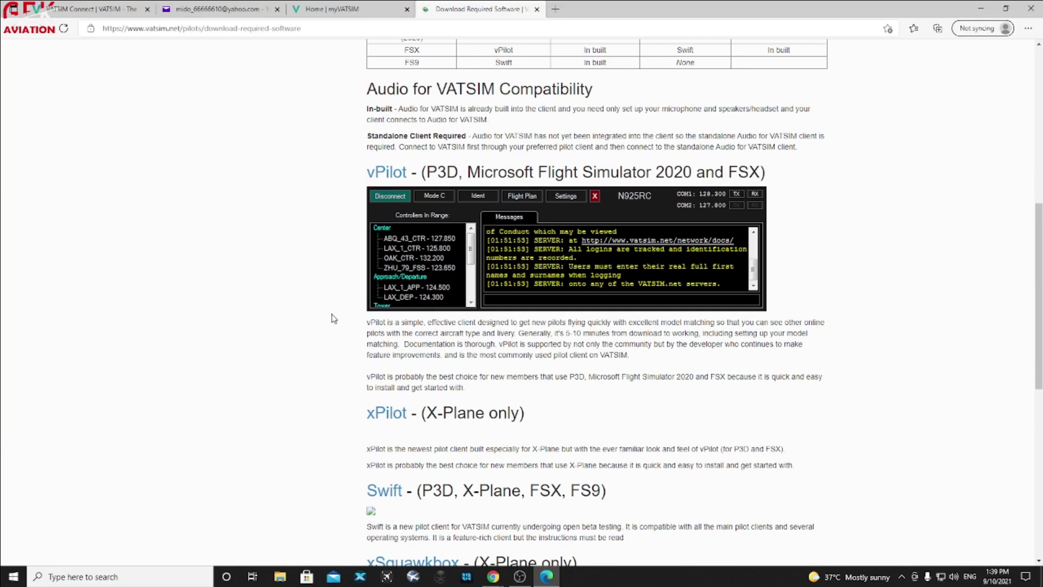
left_click_drag(538, 414, 348, 423)
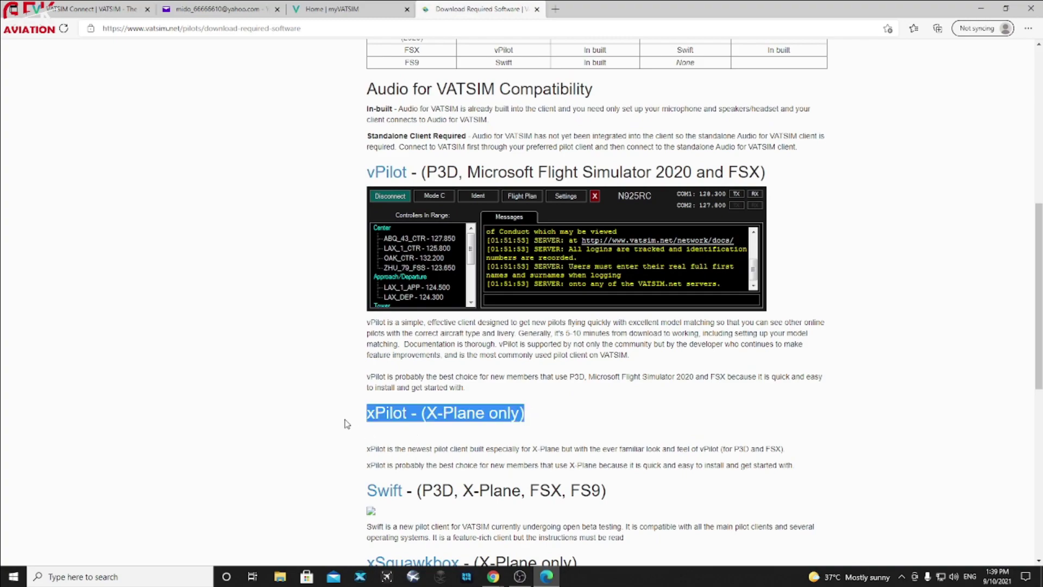
left_click(347, 208)
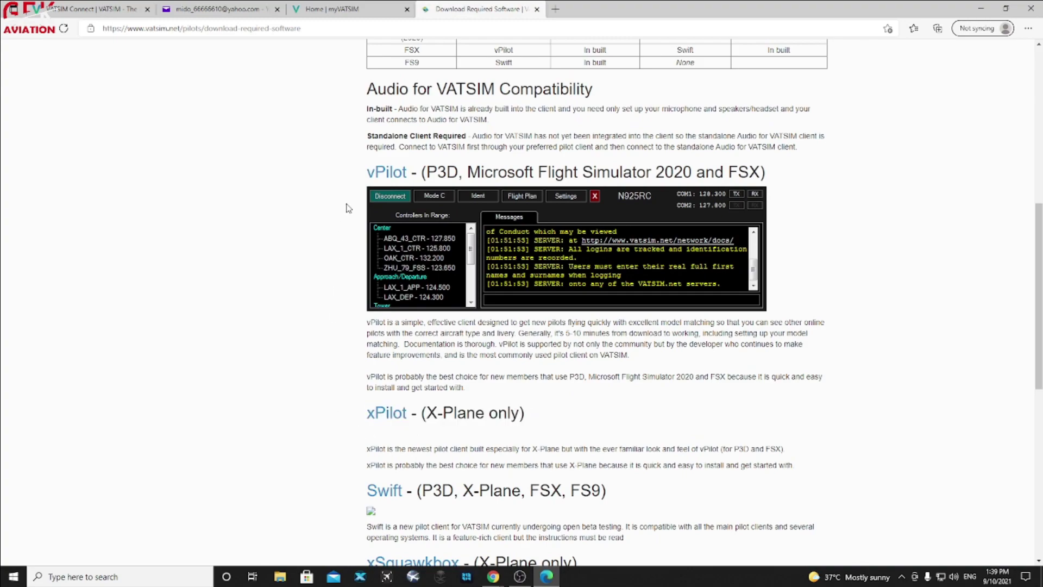
Download the stable vPilot 2.8.1 installer (13.8 MB) from the vPilot website.
left_click(386, 174)
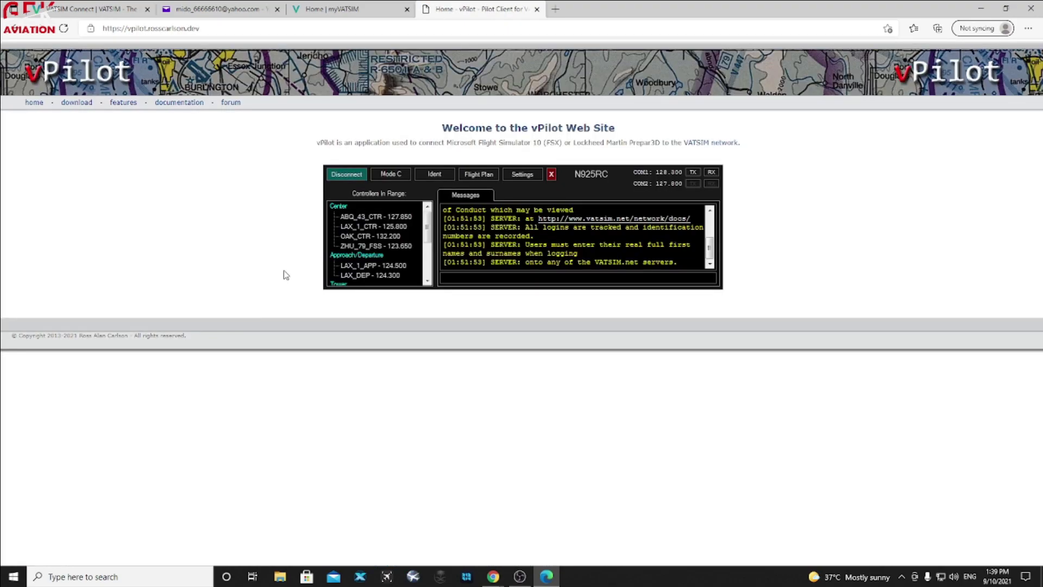
left_click(78, 103)
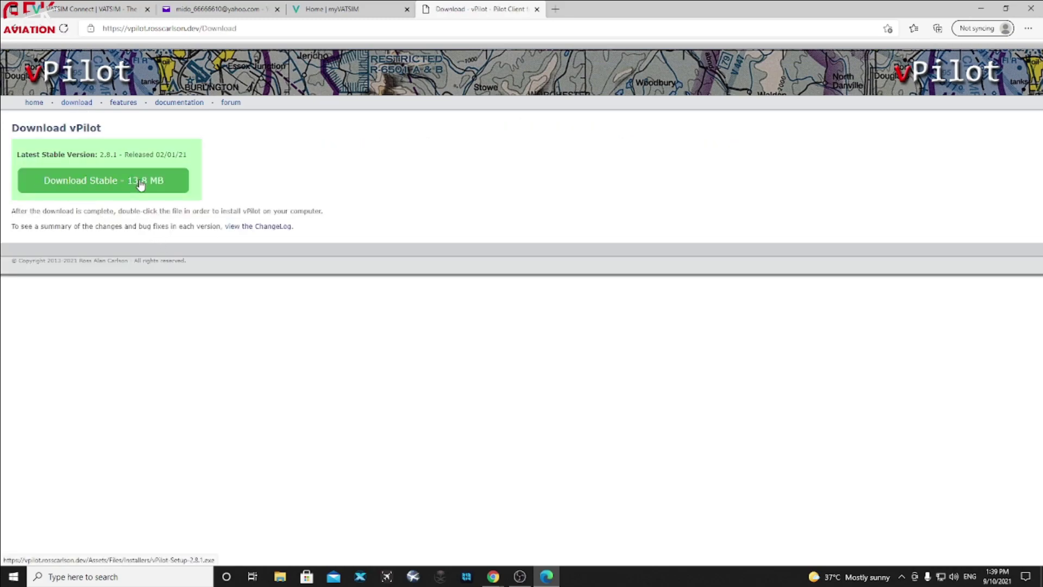
left_click(79, 186)
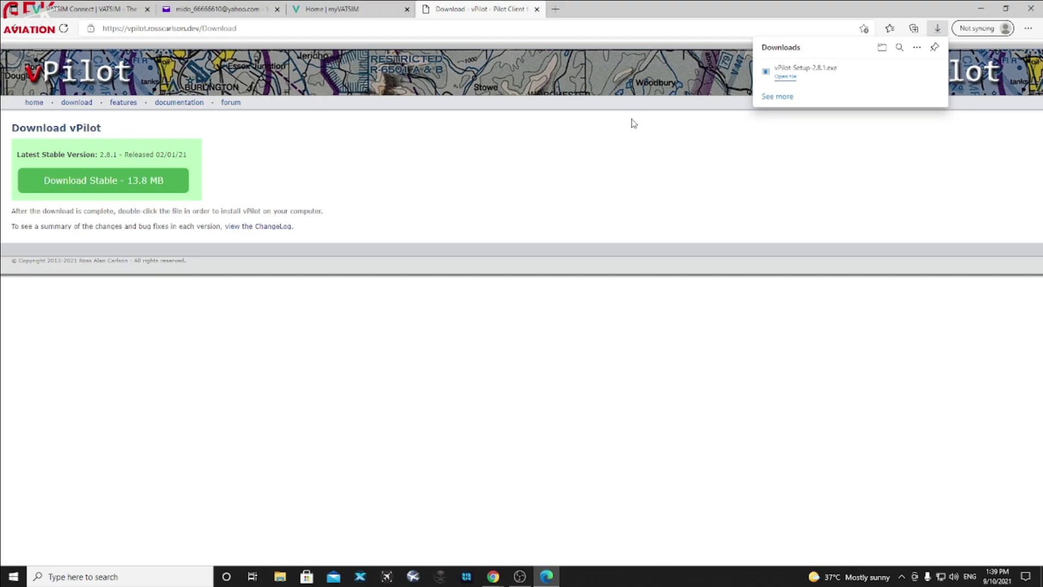
left_click(12, 28)
Back on the software download page, get the xPilot v1.3.38 installer from the xPilot site.
left_click(36, 30)
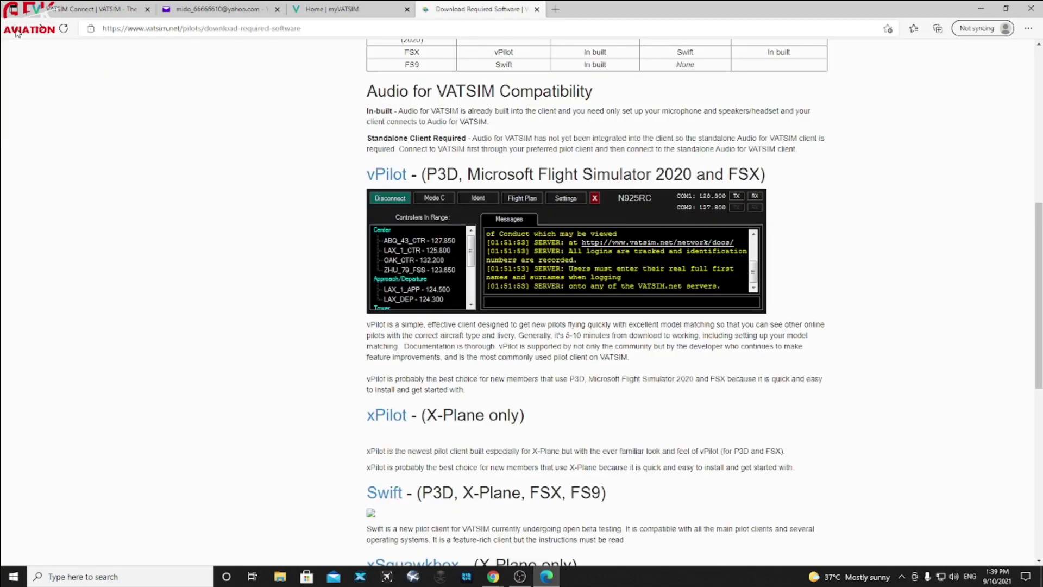
scroll(277, 265, "down", 2)
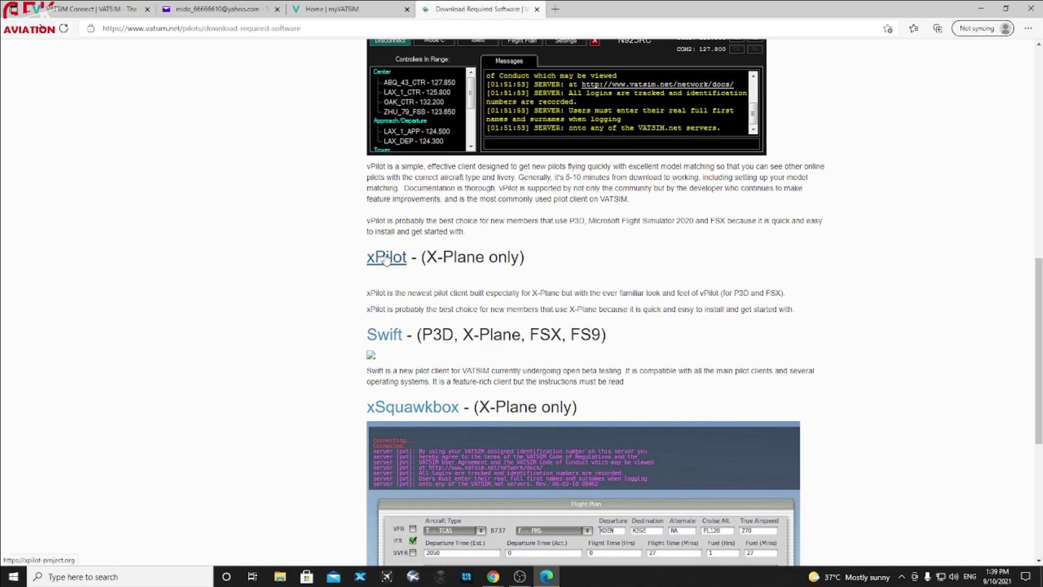
left_click(385, 258)
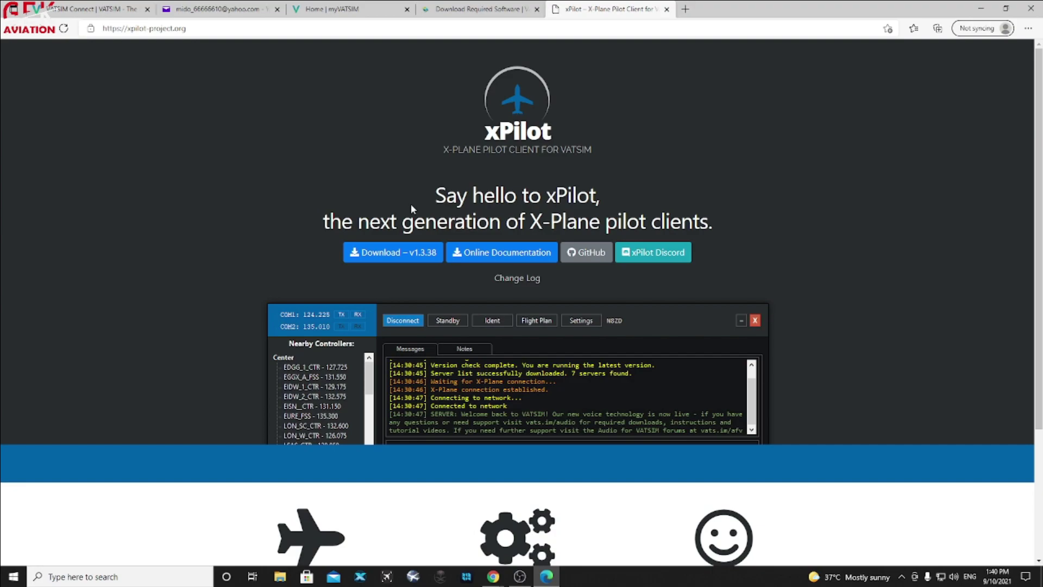
left_click(391, 255)
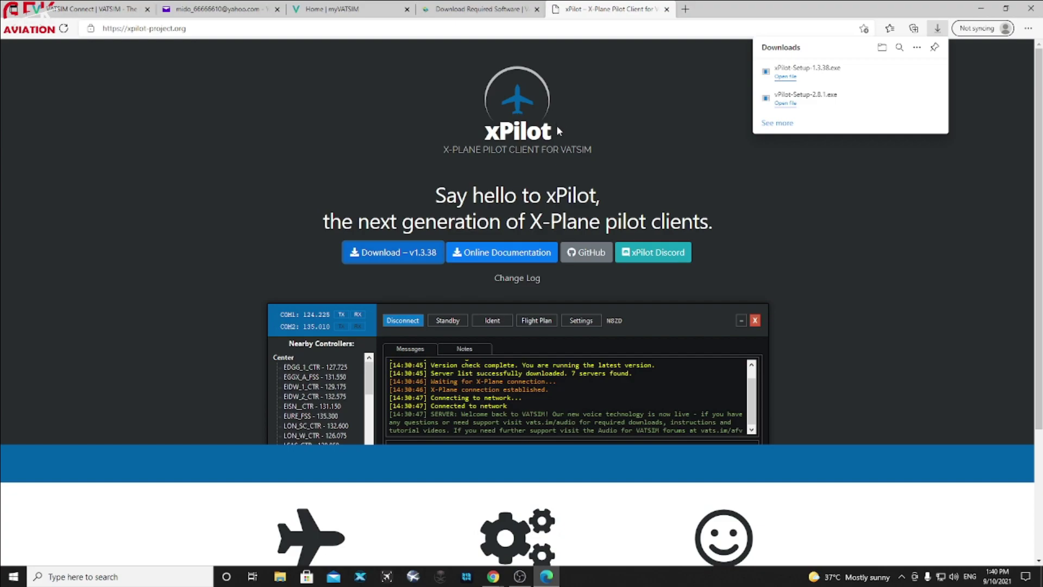
left_click(527, 197)
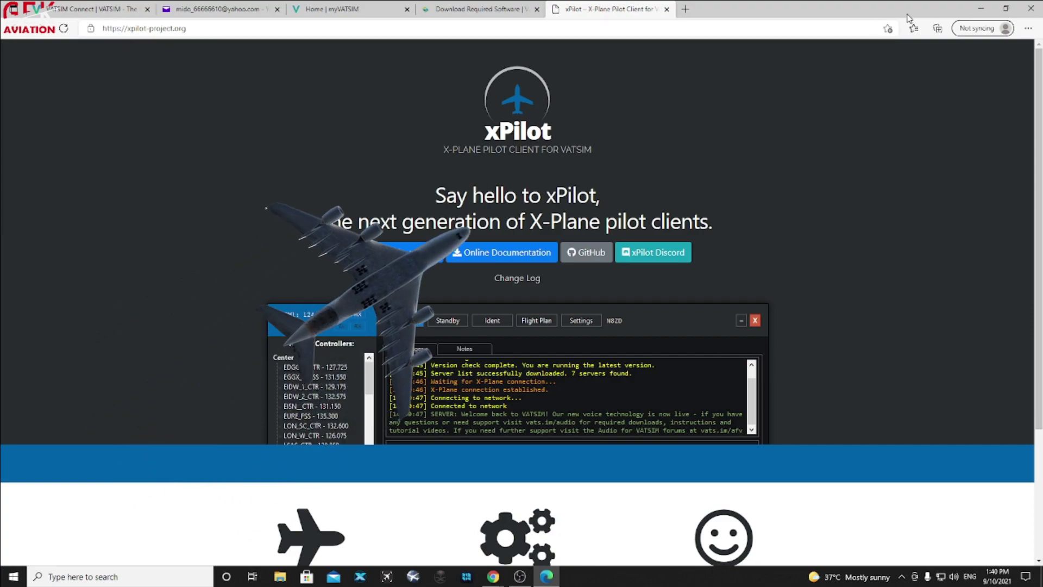
Run vPilot-Setup-2.8.1 as administrator from the Downloads VATSIM folder.
left_click(281, 577)
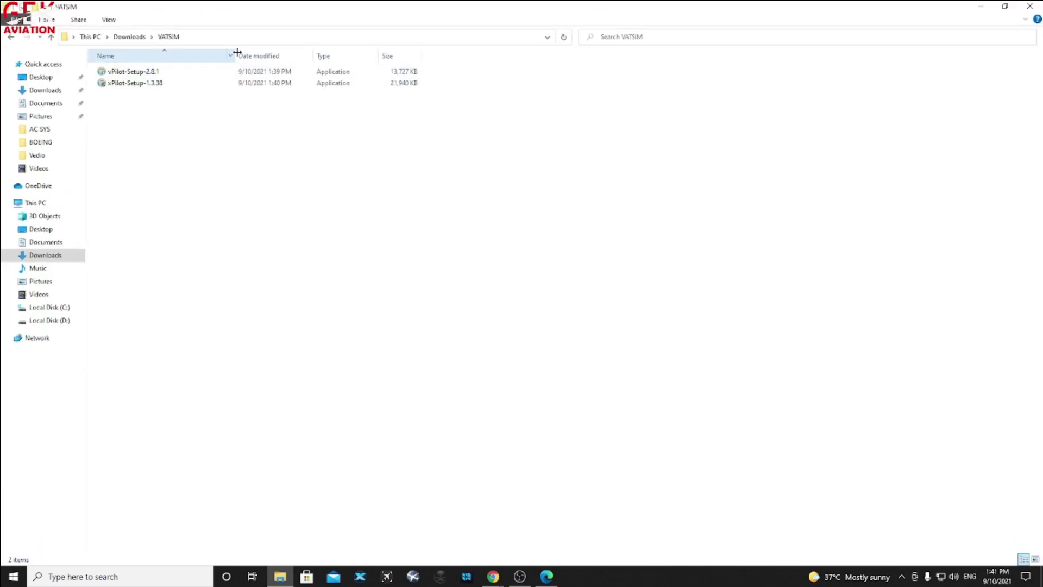
left_click_drag(232, 57, 354, 57)
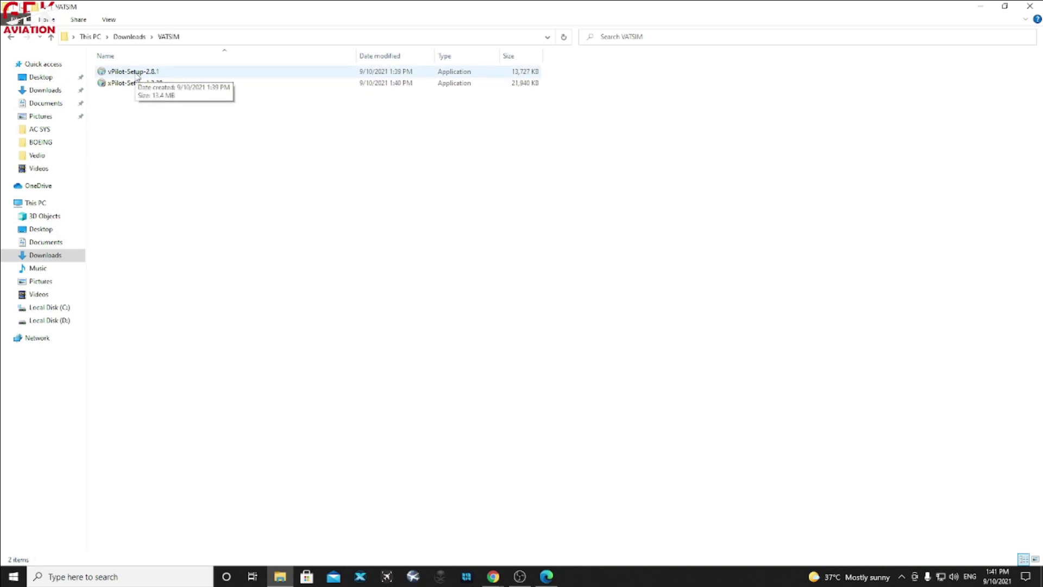
left_click(137, 73)
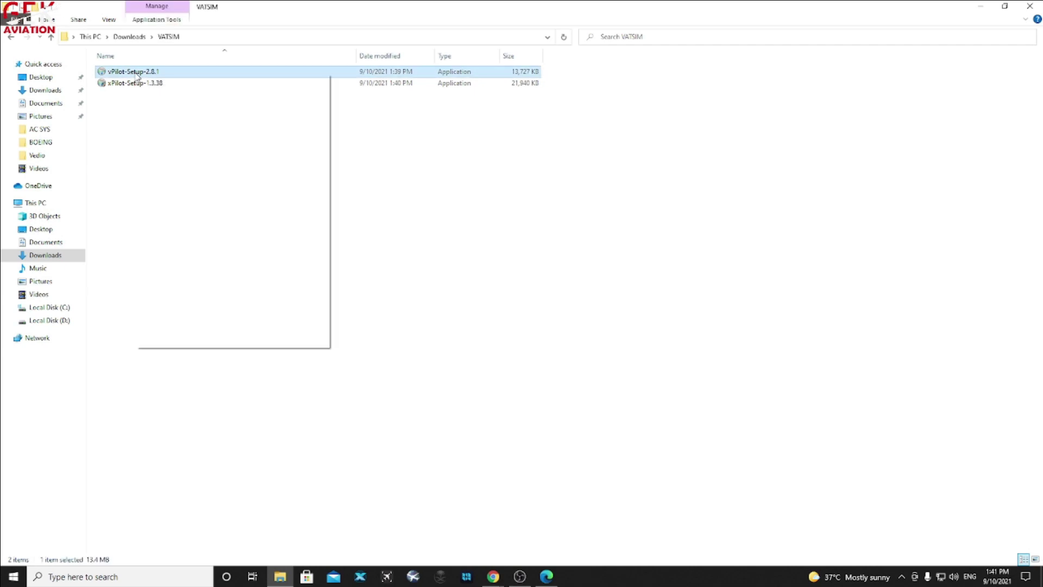
right_click(137, 73)
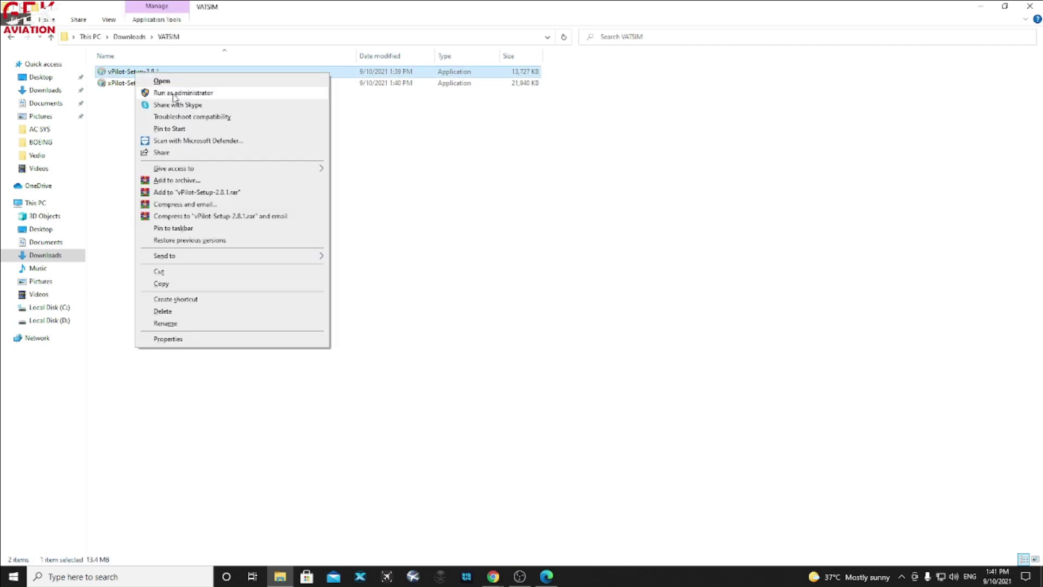
left_click(174, 93)
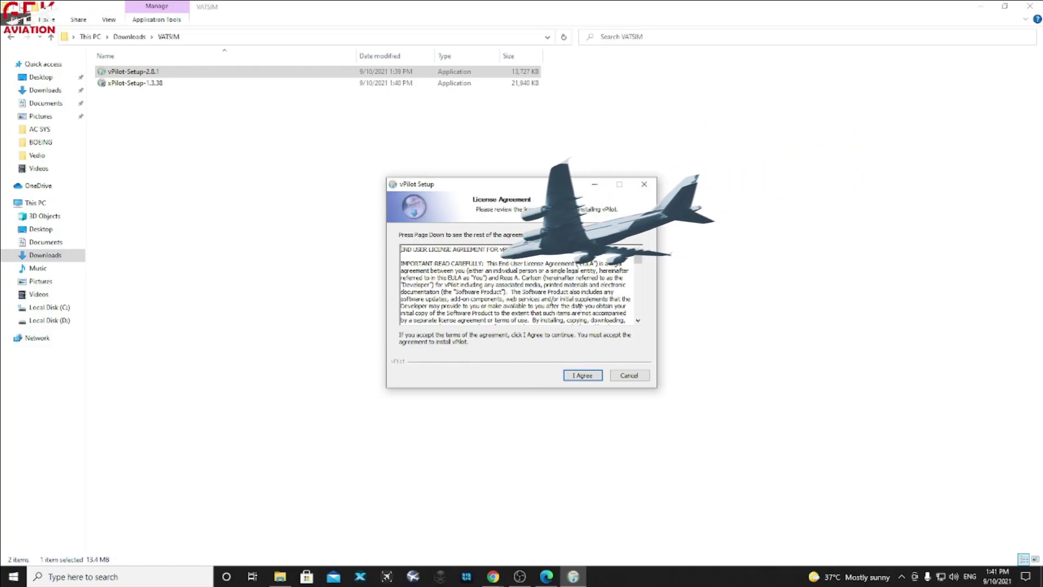
Accept the licence, install vPilot with default components and folder, and launch it.
left_click(580, 376)
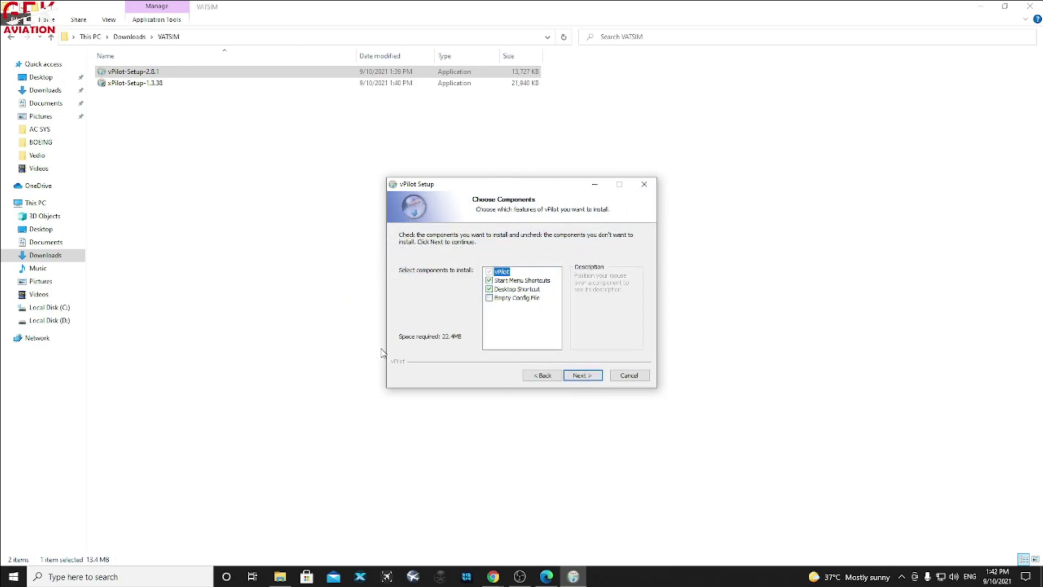
left_click(576, 380)
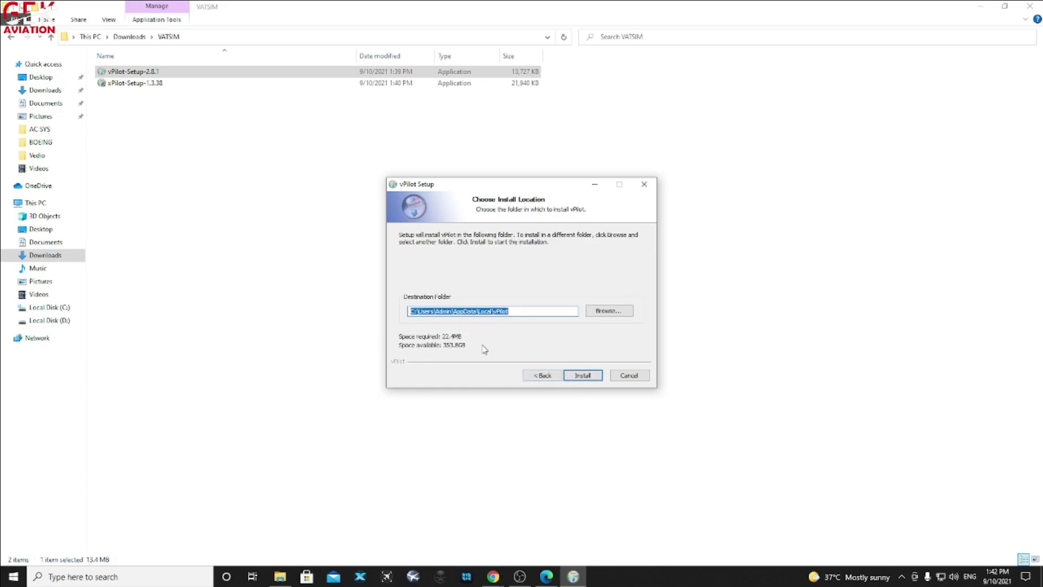
left_click(583, 376)
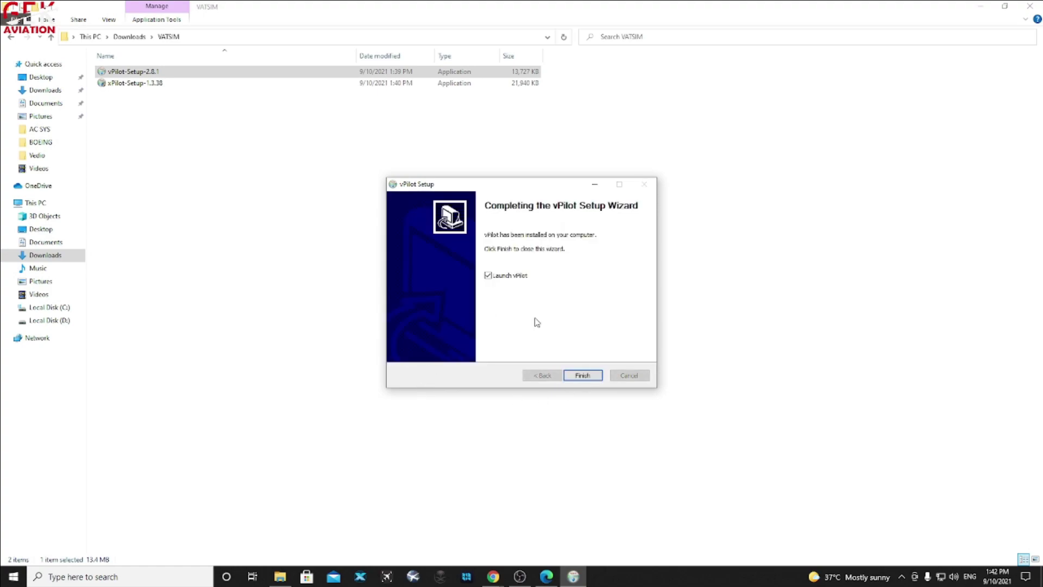
left_click(580, 375)
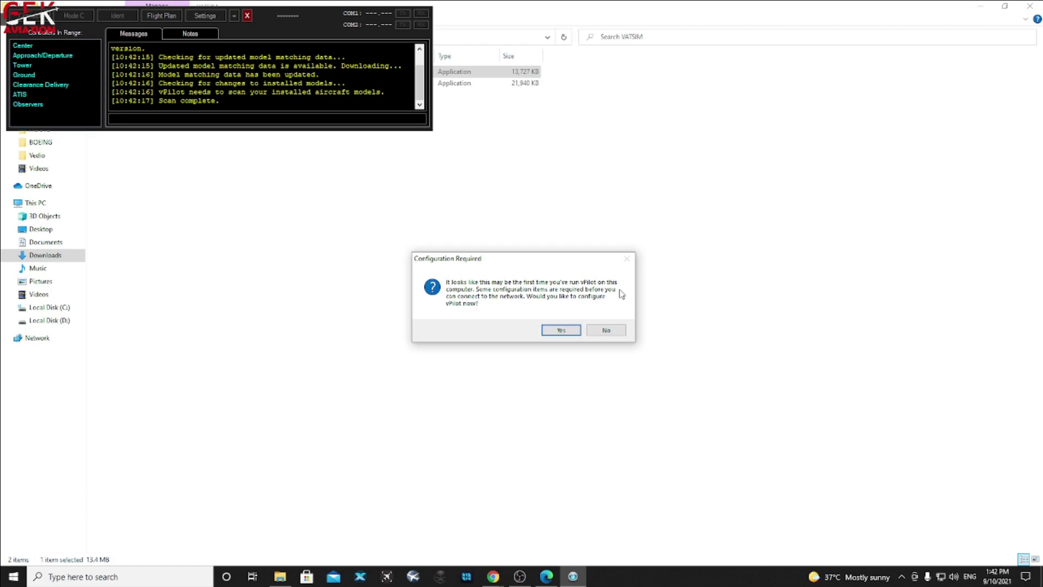
Agree to configure vPilot, centre the Settings dialog and focus the VATSIM CID field.
left_click(562, 330)
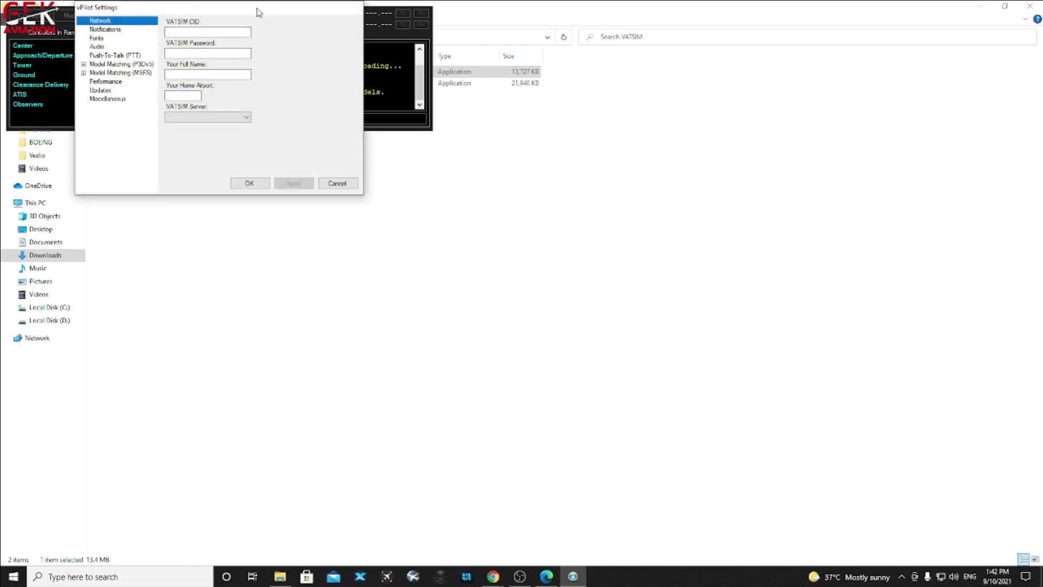
left_click_drag(258, 10, 562, 213)
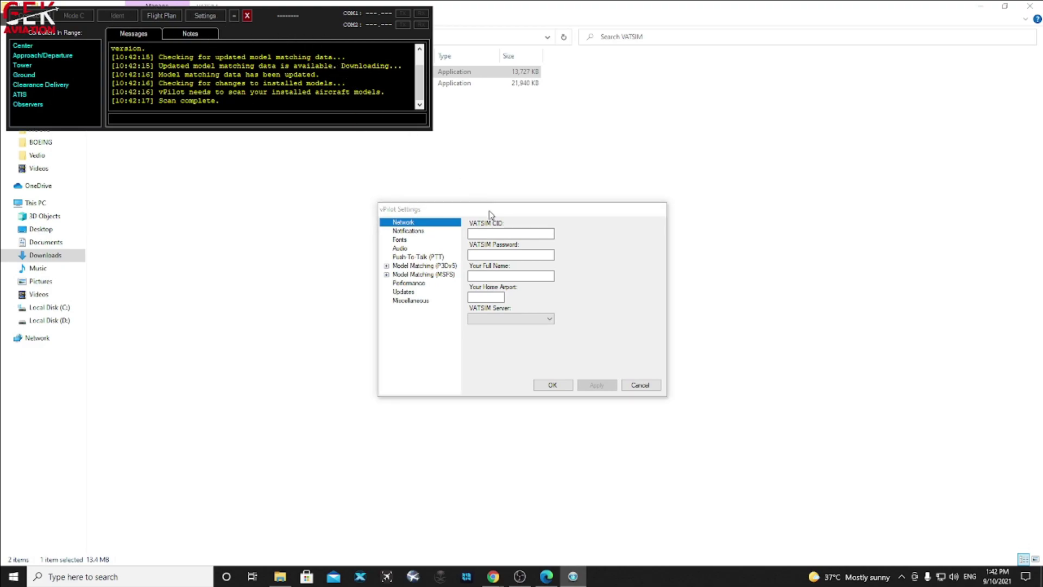
left_click_drag(501, 215, 519, 208)
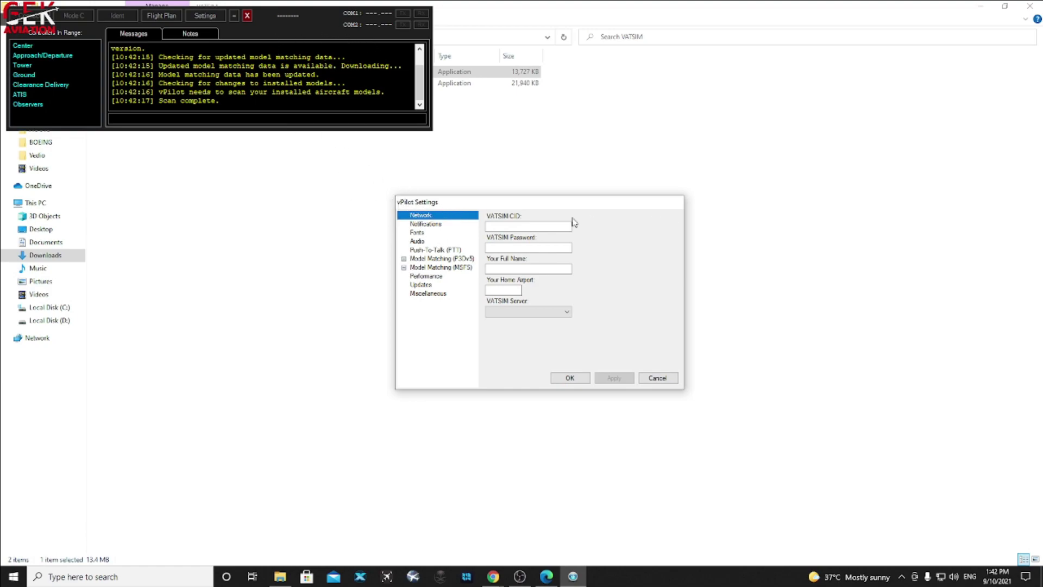
left_click(538, 226)
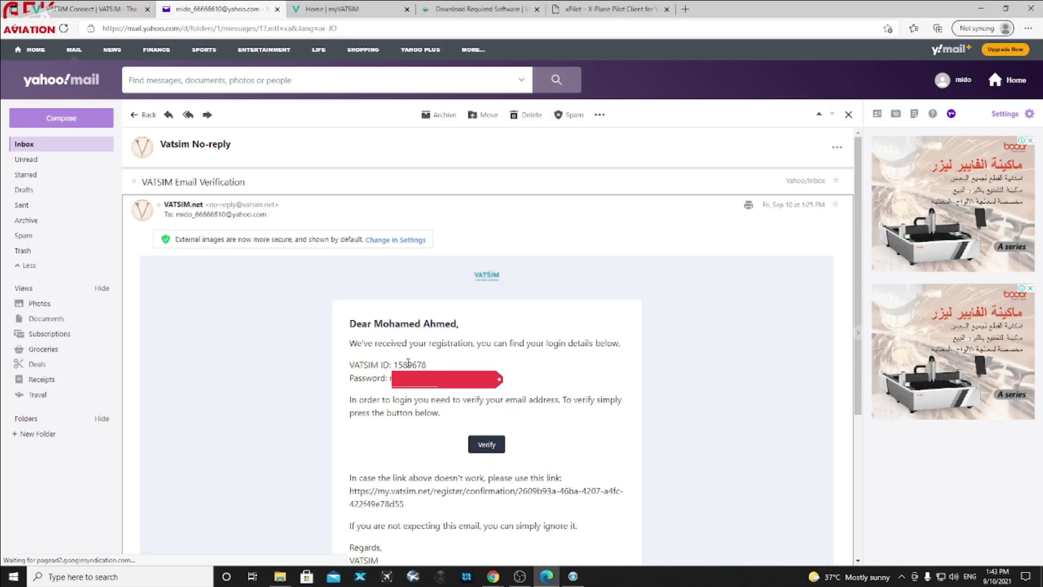
Copy the VATSIM ID from the verification email into vPilot's VATSIM CID field.
double_click(409, 364)
right_click(409, 365)
left_click(448, 165)
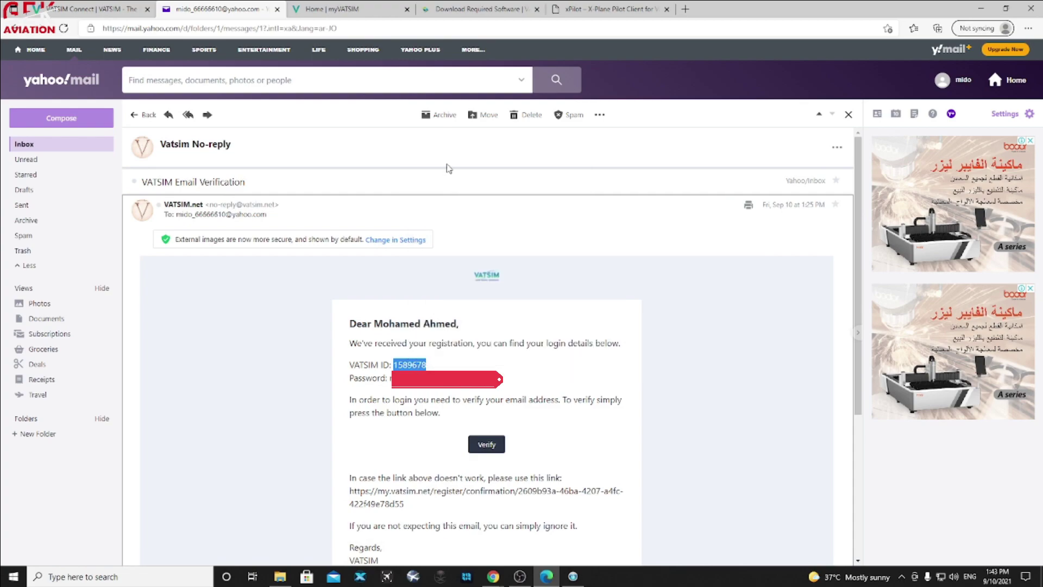
left_click(981, 8)
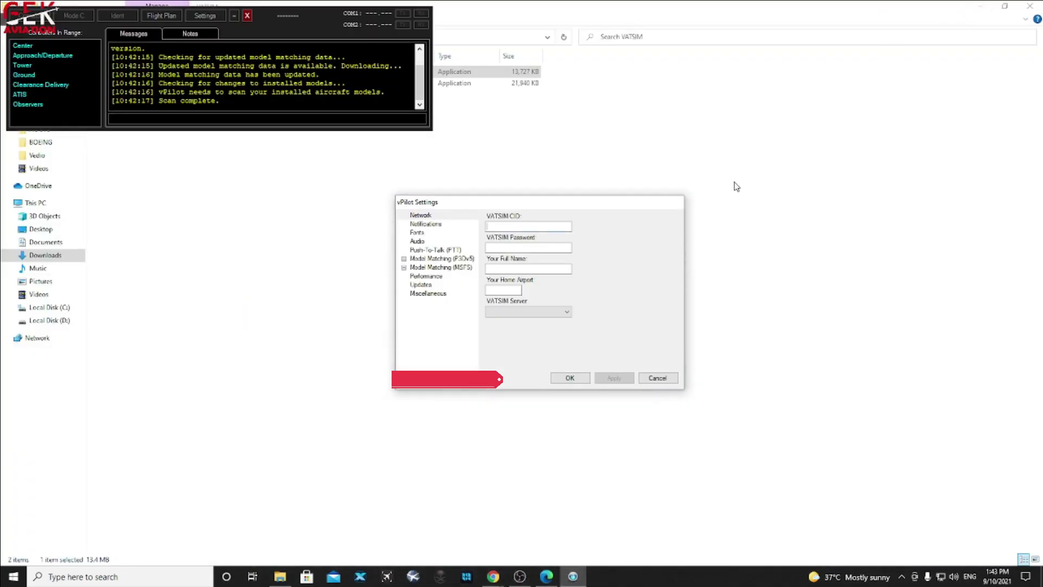
left_click(517, 227)
key("ctrl+v")
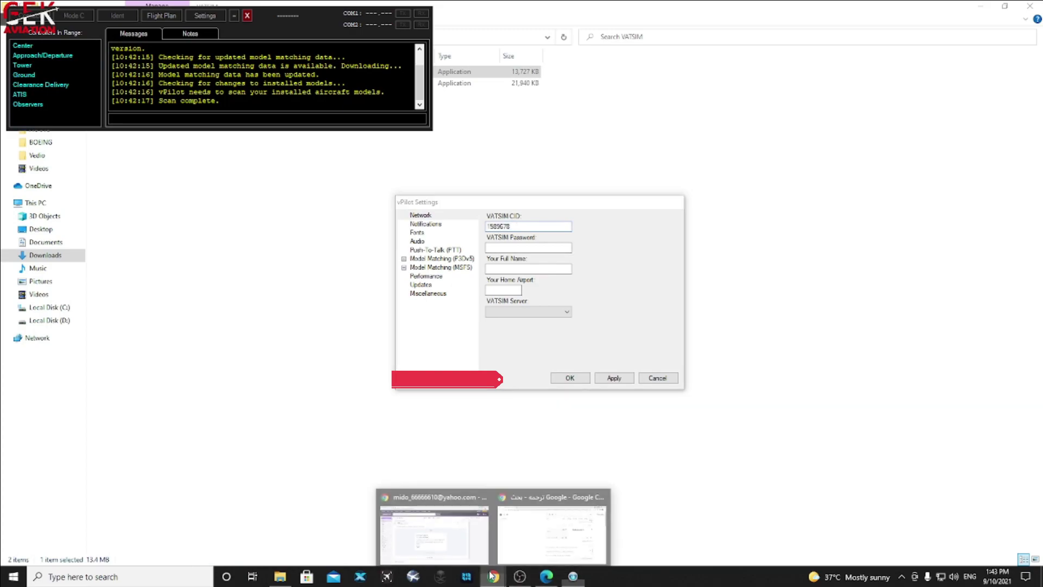
Copy the account password from the email into the VATSIM Password field.
left_click(548, 577)
left_click_drag(392, 378, 500, 378)
right_click(423, 379)
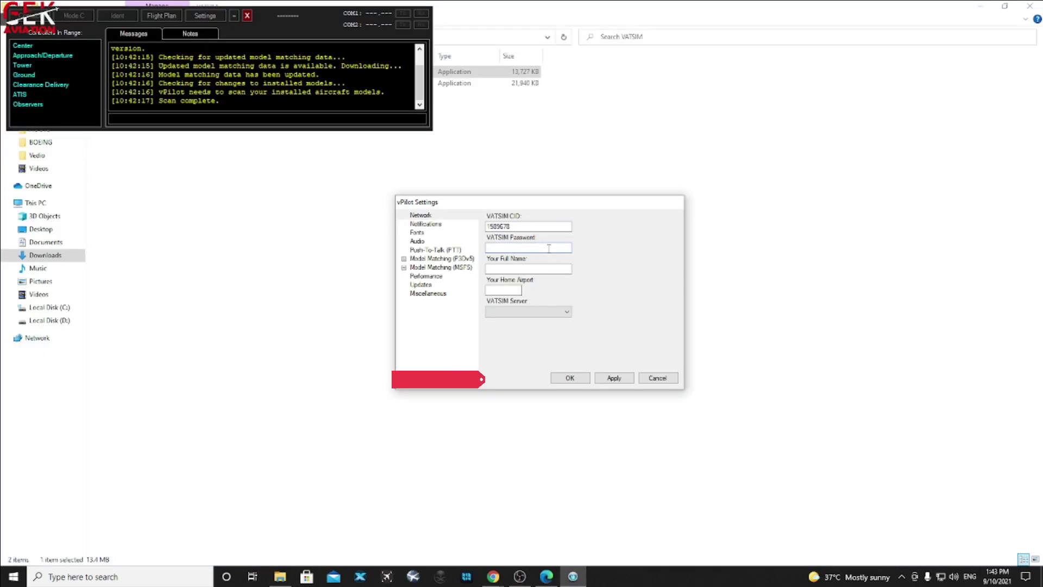
key("ctrl+v")
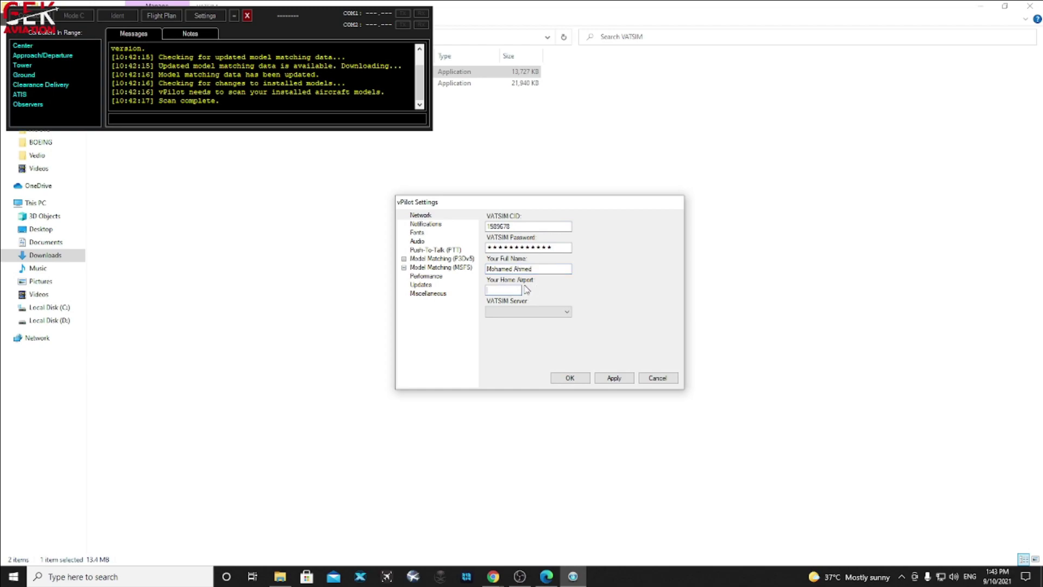
Fill in the remaining details and select UK-1 as the VATSIM server.
key("super+h")
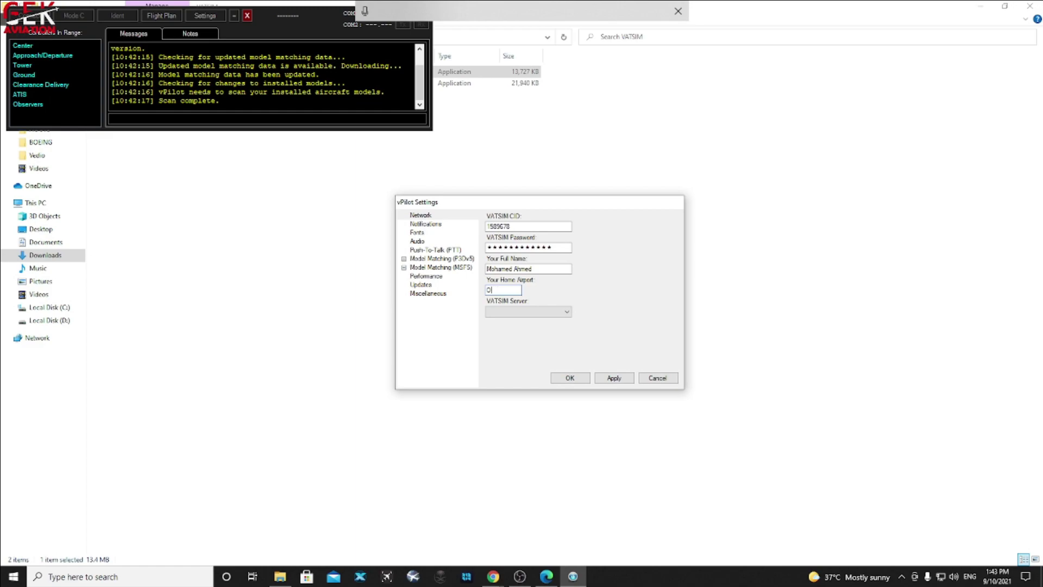
type("DTTA")
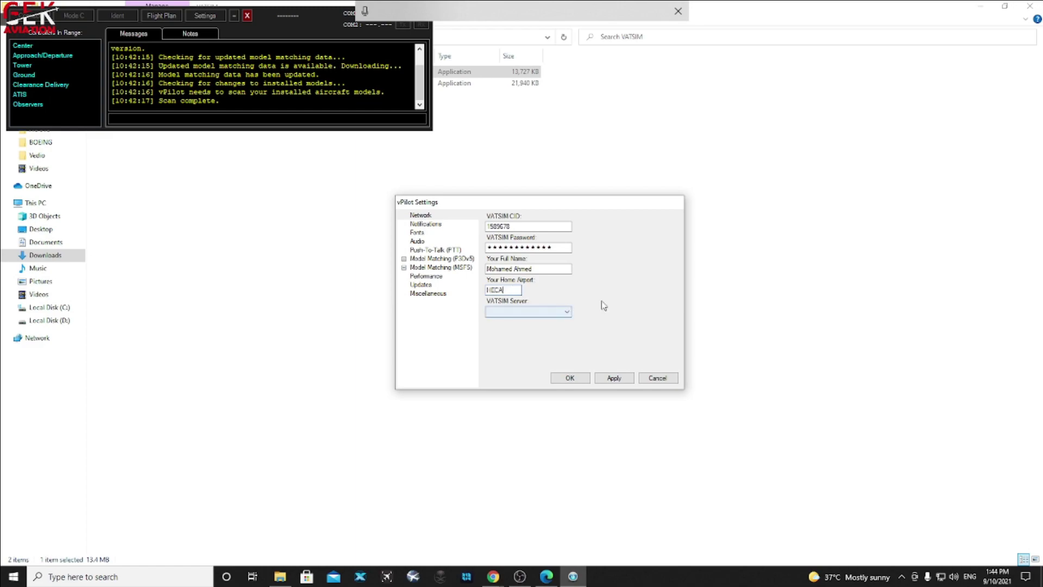
left_click(523, 311)
left_click(538, 351)
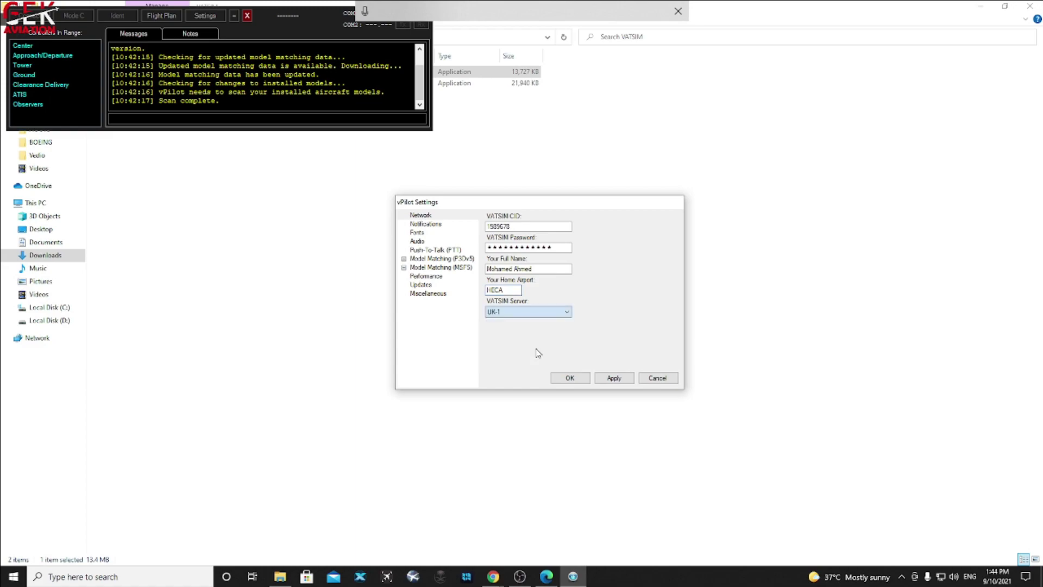
Apply the network settings and choose the USB PnP microphone as input device.
left_click(614, 379)
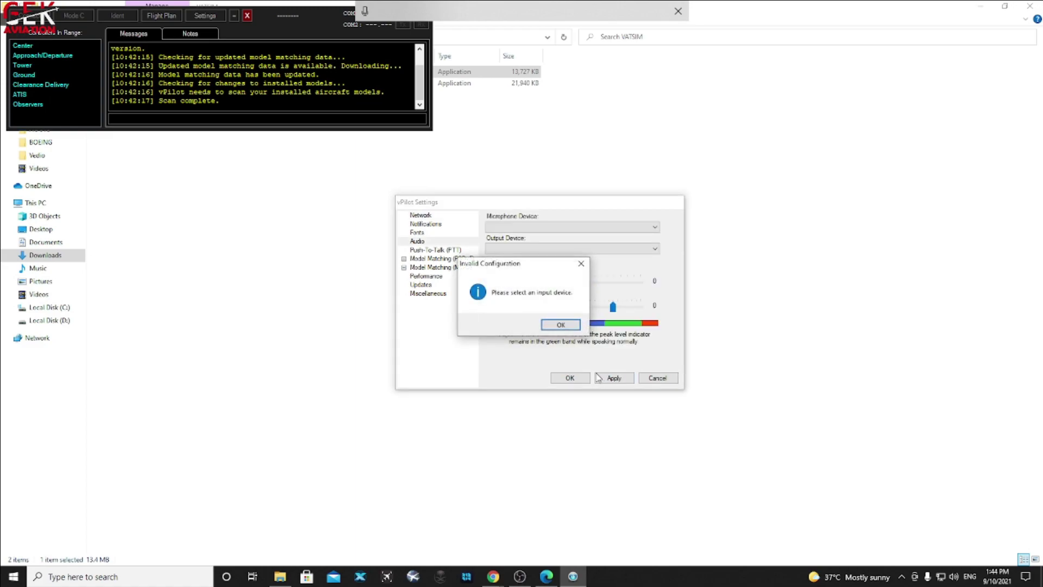
left_click(564, 325)
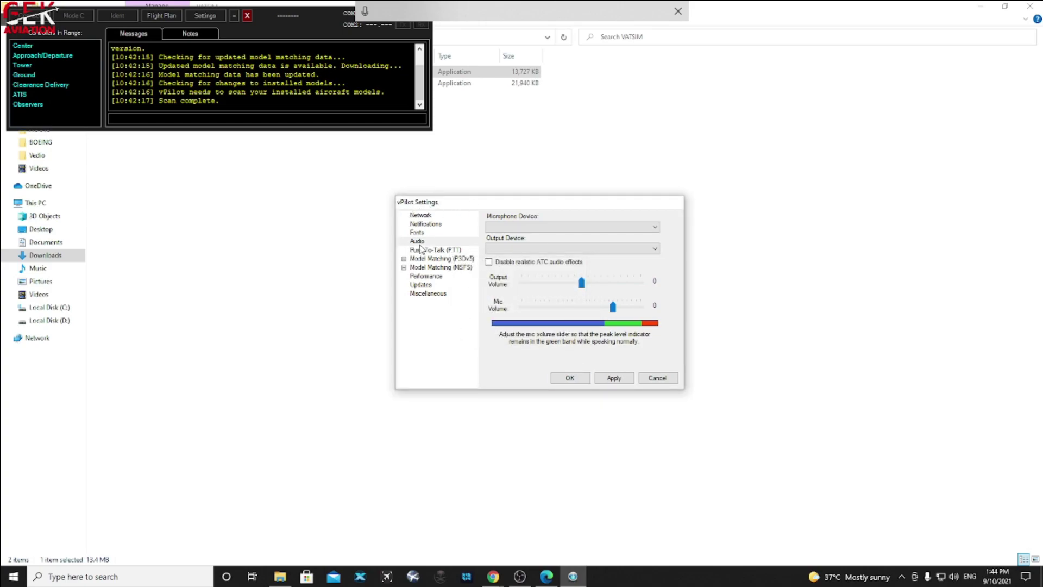
left_click(522, 227)
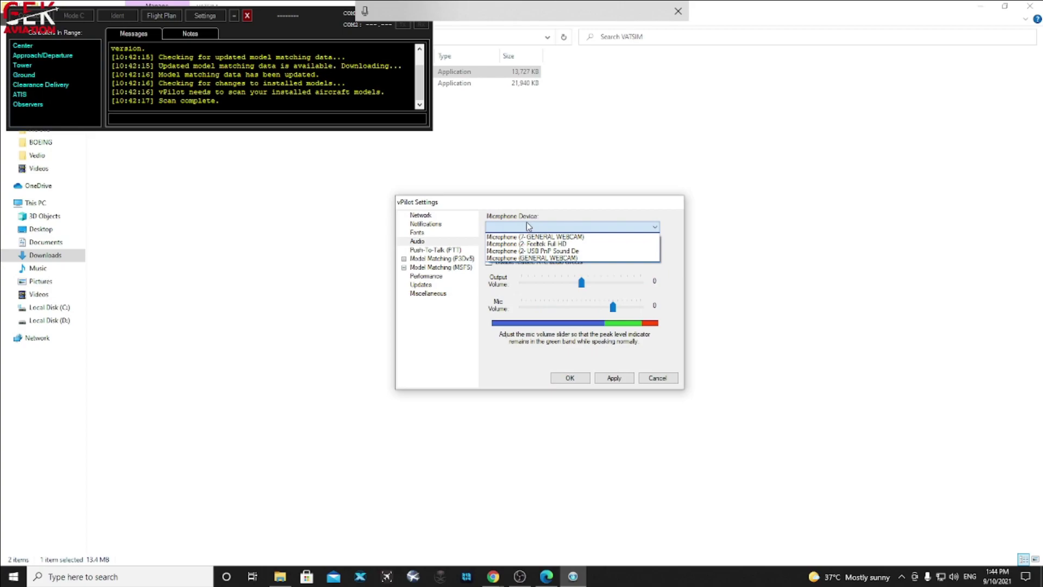
left_click(516, 218)
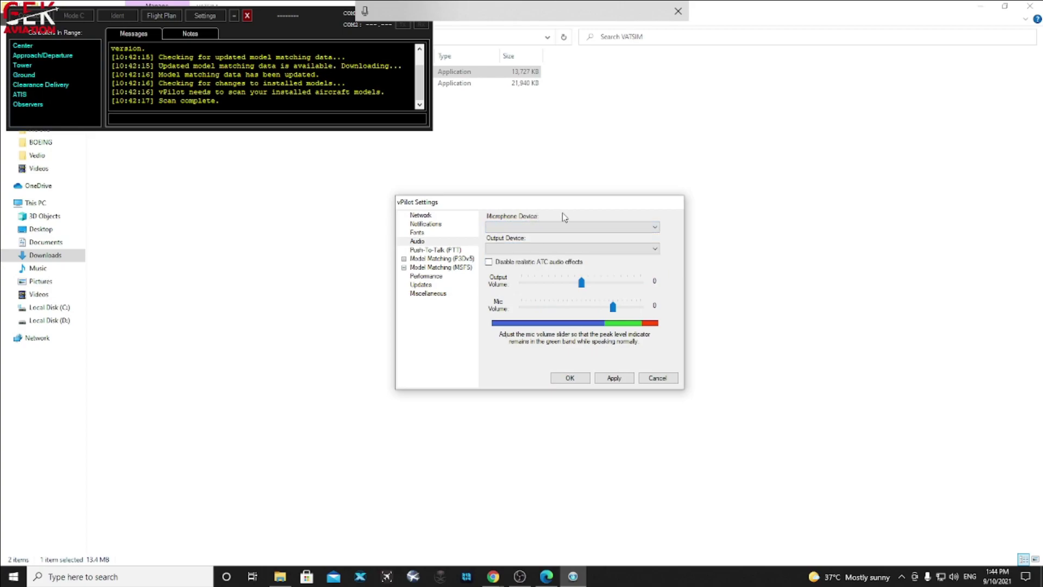
left_click(520, 228)
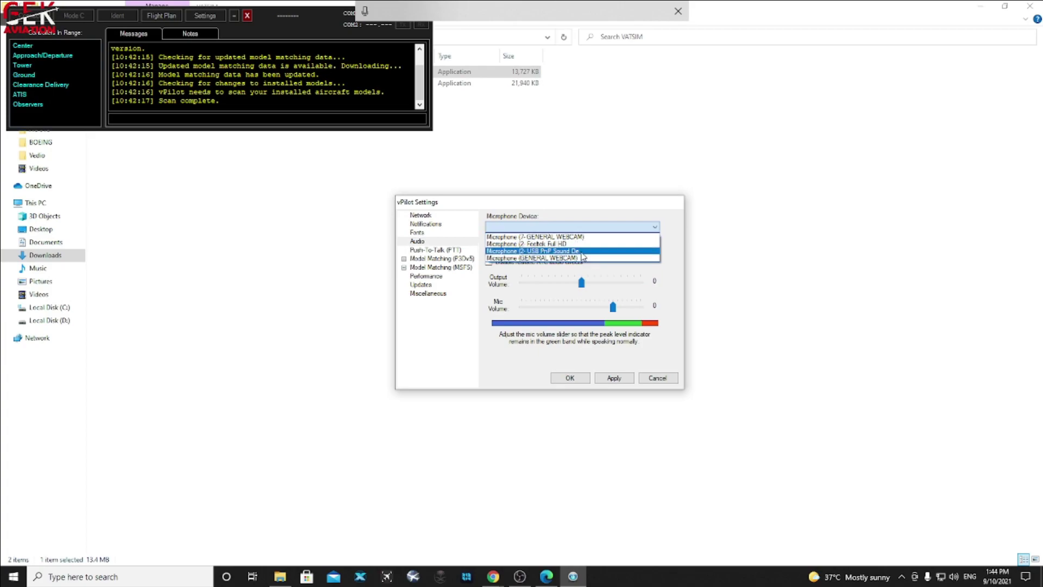
left_click(582, 251)
Set Headphones as the output device, raise output volume to +10, and apply.
left_click(522, 249)
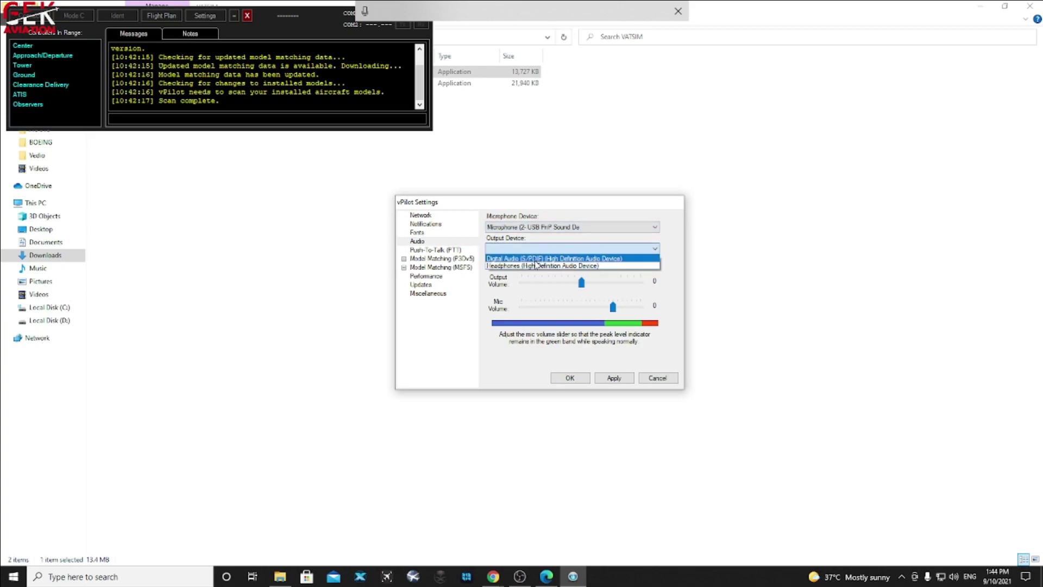
left_click(540, 266)
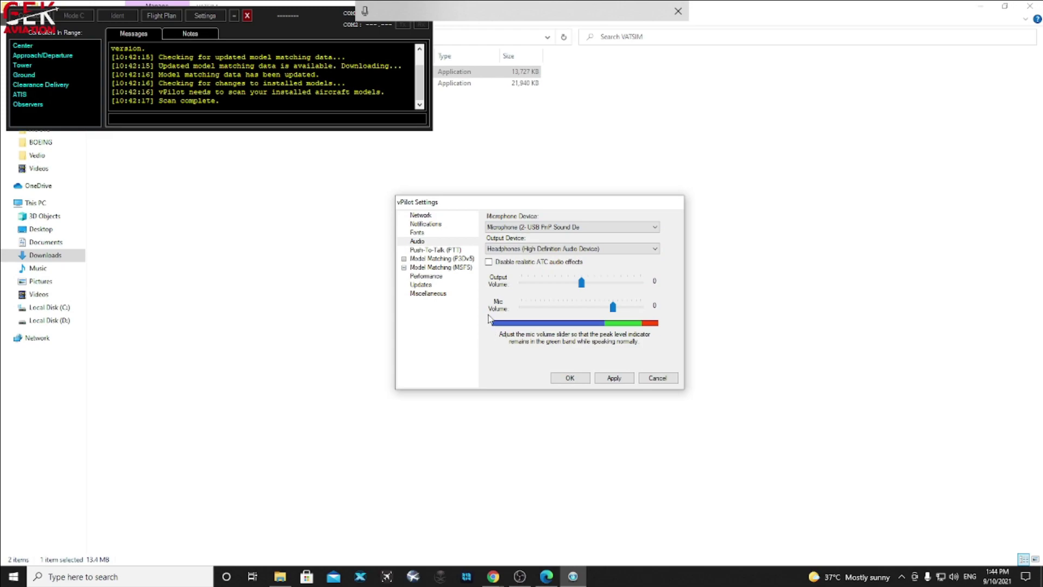
left_click_drag(582, 281, 620, 307)
left_click(614, 379)
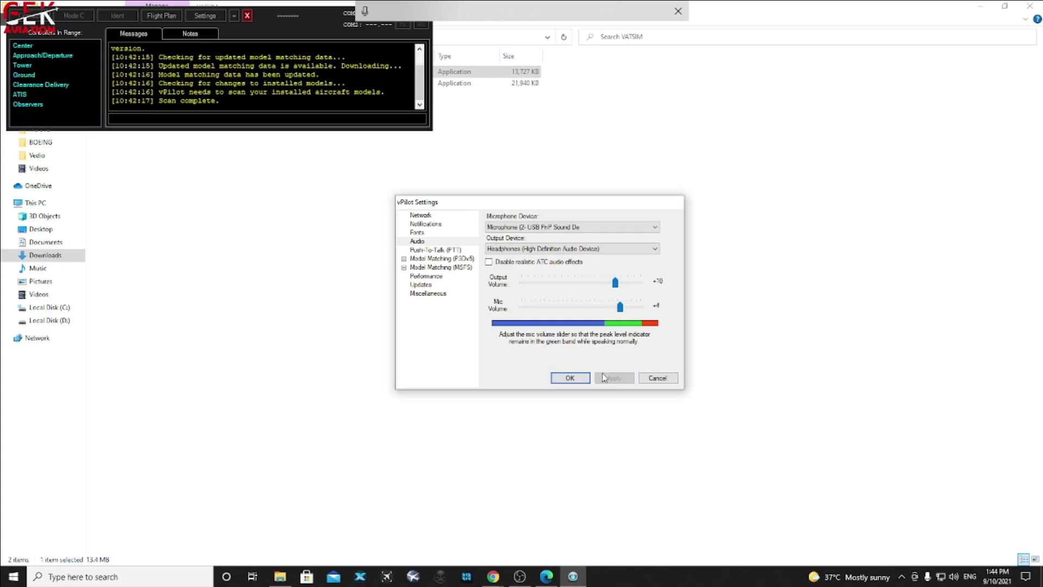
left_click(437, 250)
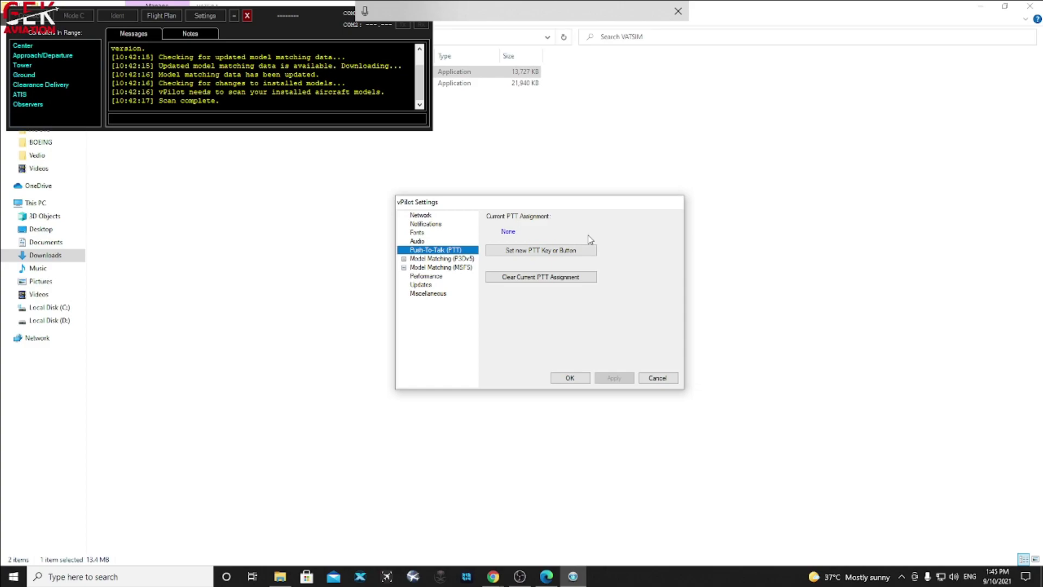
Assign Button 1 on the Alpha Flight Controls as push-to-talk and apply it.
left_click(564, 256)
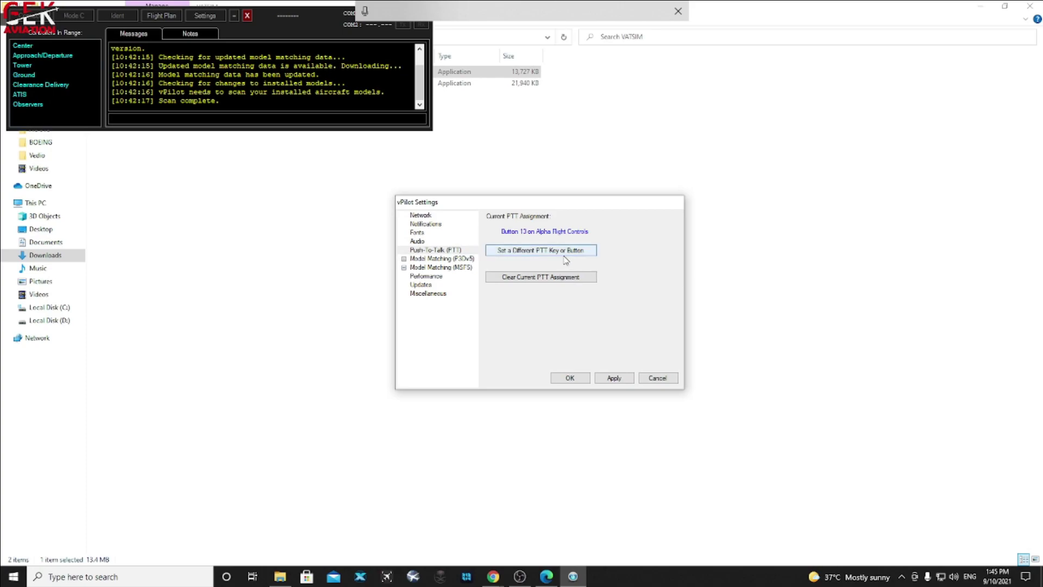
left_click(564, 255)
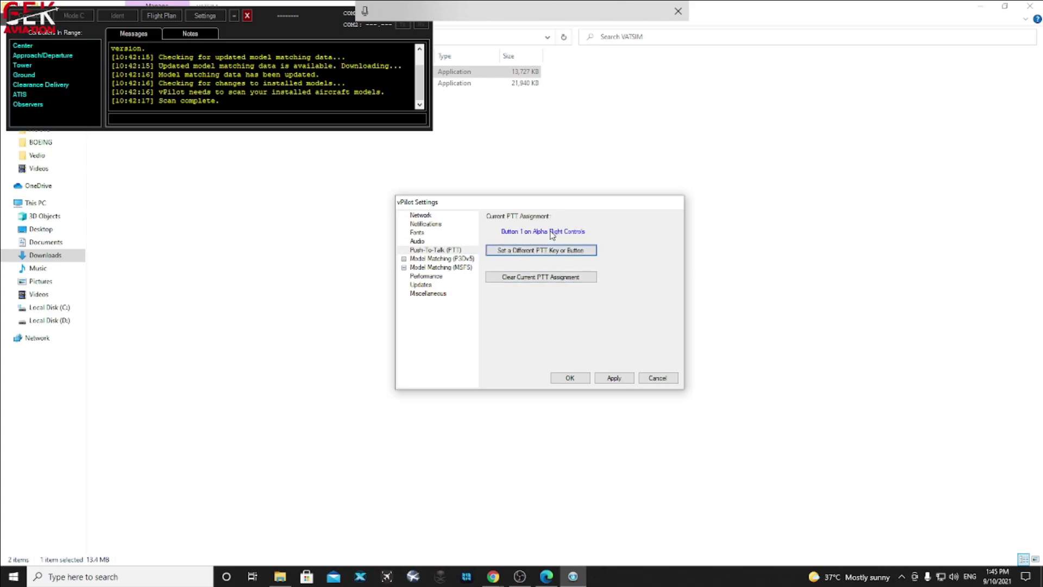
left_click(614, 377)
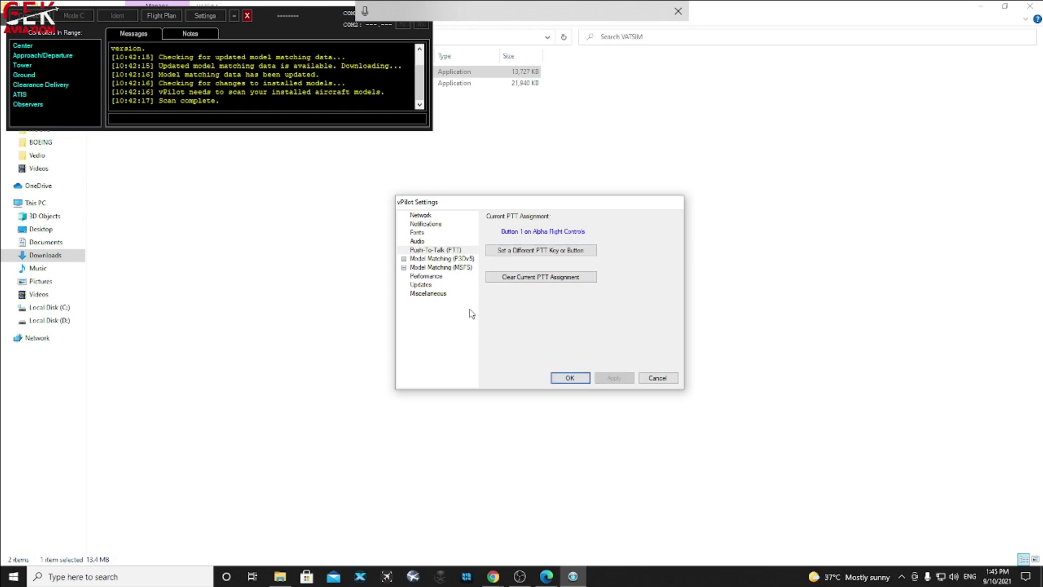
Look over the Audio, Font and Network pages, ending on Notifications.
left_click(427, 242)
left_click(428, 234)
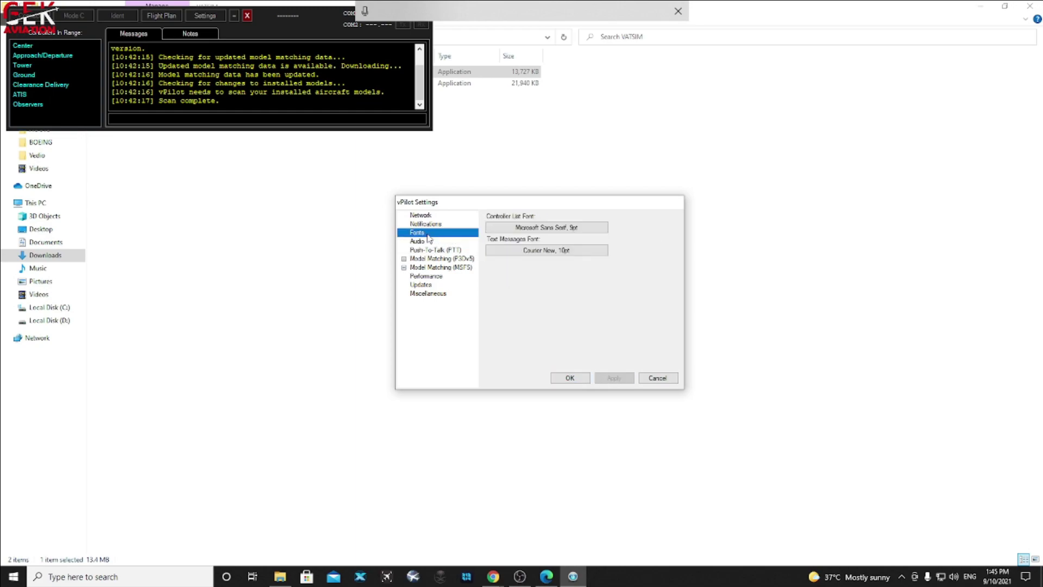
left_click(435, 225)
left_click(435, 216)
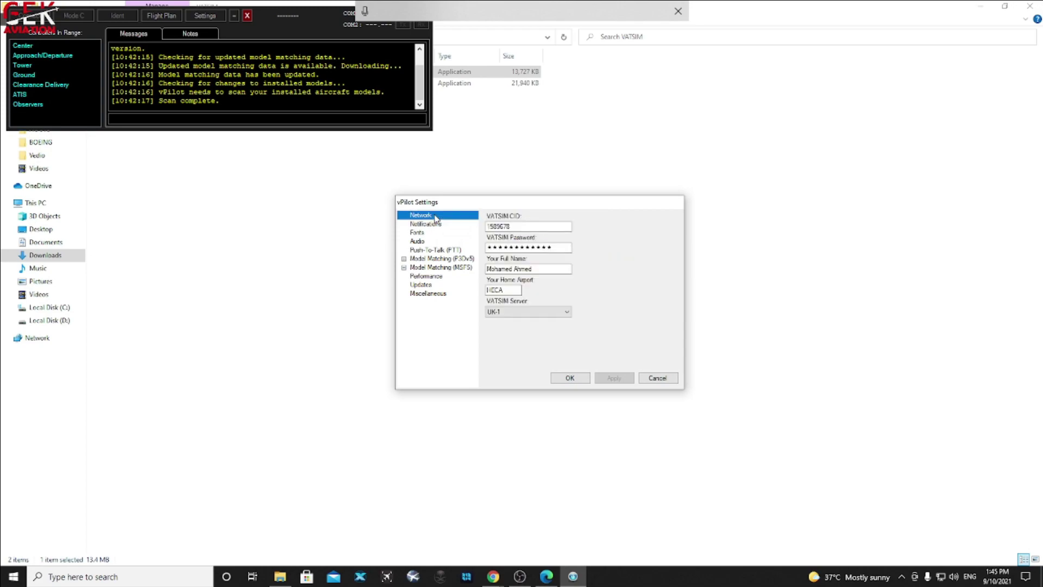
left_click(436, 224)
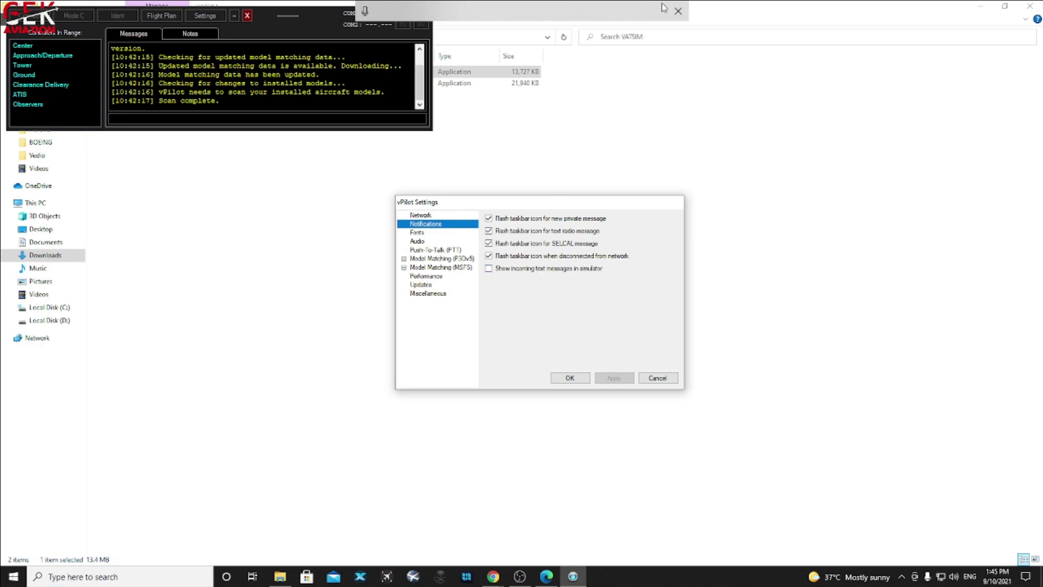
Turn off the four taskbar-flash notifications and in-simulator text messages, then apply.
left_click(488, 218)
left_click(489, 230)
left_click(489, 243)
left_click(488, 255)
left_click(488, 268)
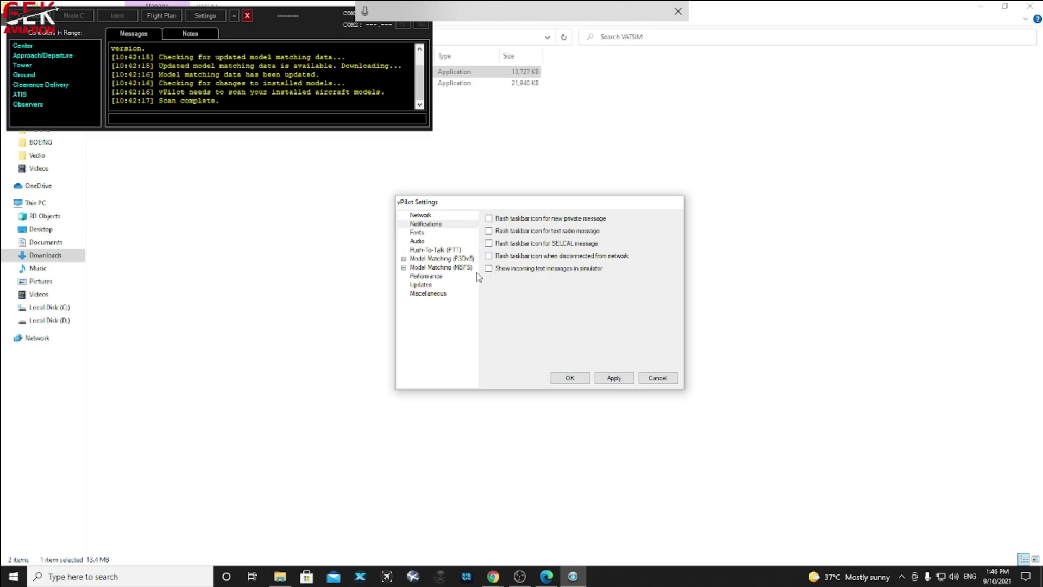
left_click(611, 378)
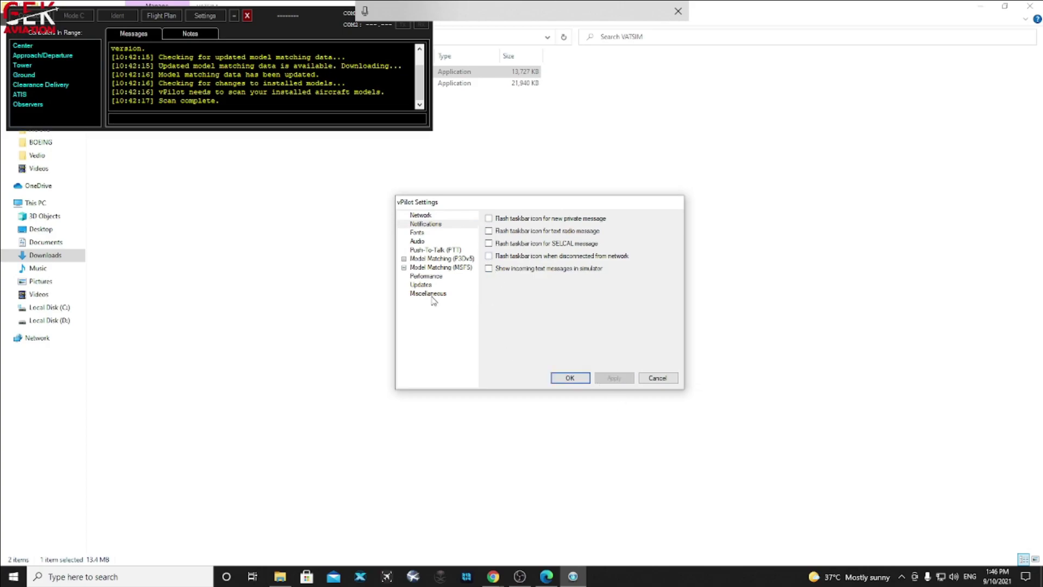
Browse the remaining settings pages, from Fonts and model matching through to Miscellaneous.
left_click(418, 233)
left_click(432, 242)
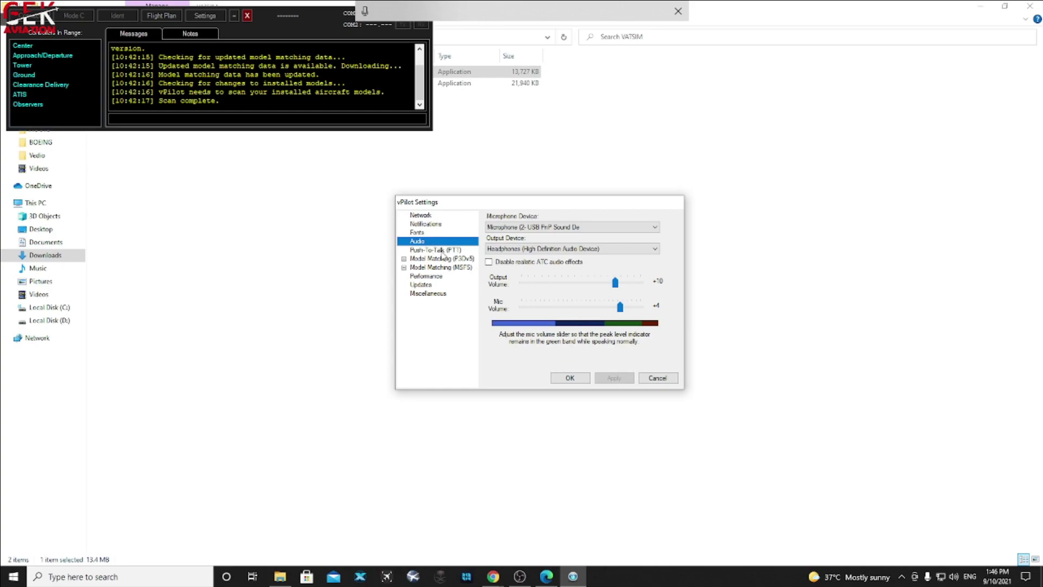
left_click(441, 252)
left_click(443, 259)
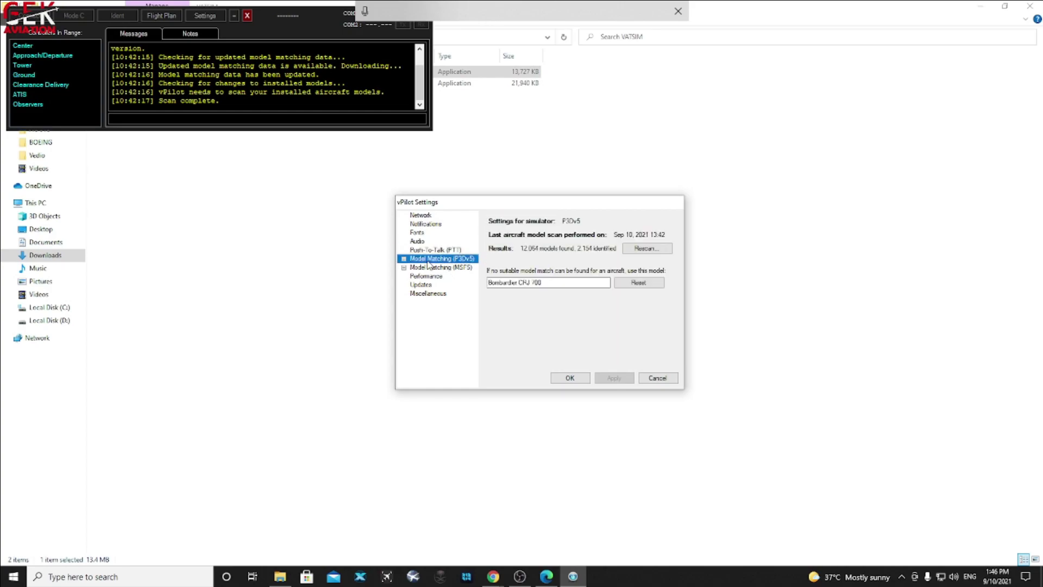
left_click(403, 259)
left_click(432, 267)
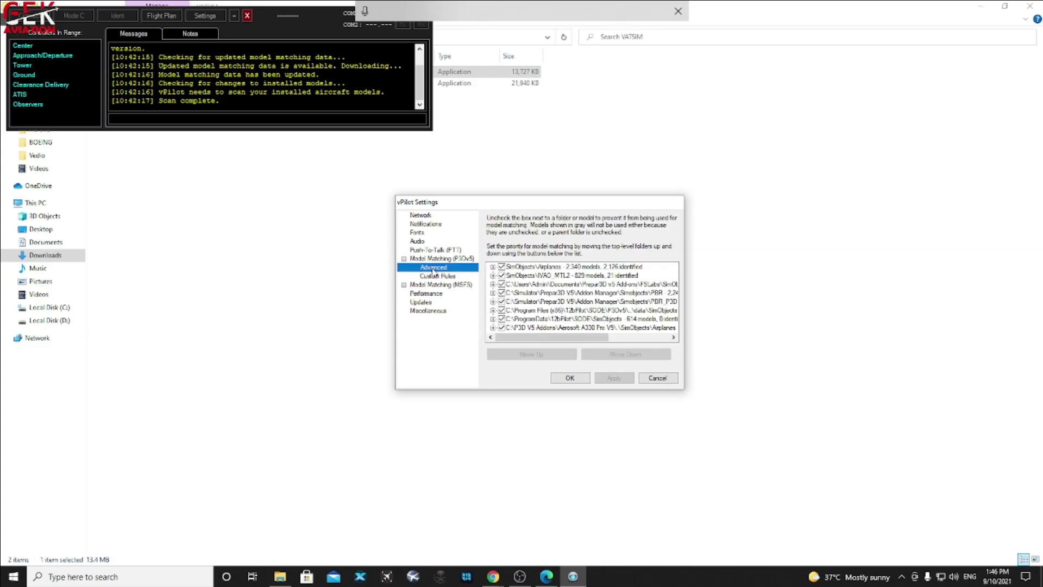
left_click(437, 276)
left_click(404, 284)
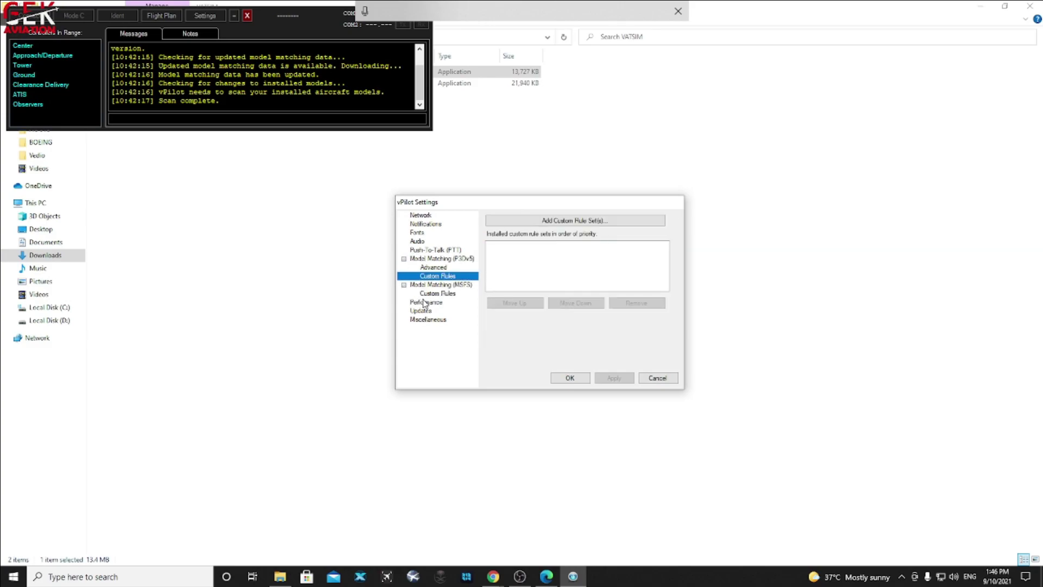
left_click(435, 294)
left_click(429, 302)
left_click(423, 311)
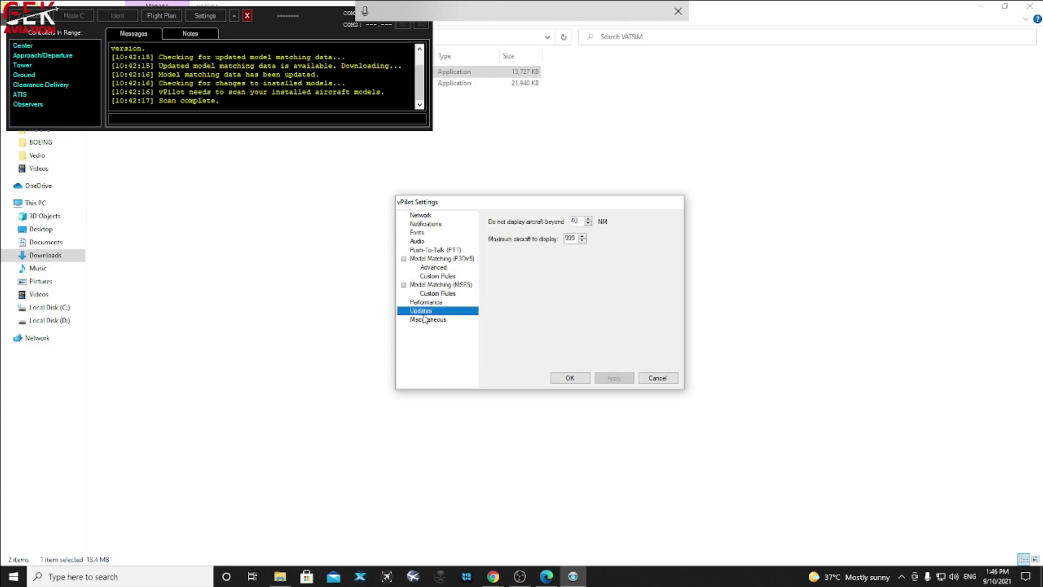
left_click(435, 320)
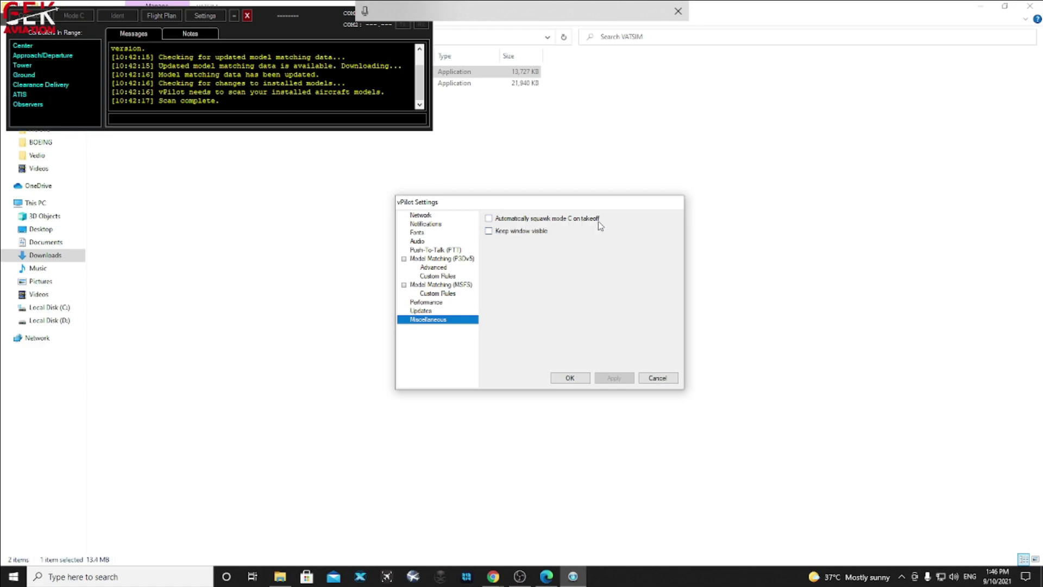
Enable automatic mode C squawk on takeoff, apply, and close Settings.
left_click(489, 219)
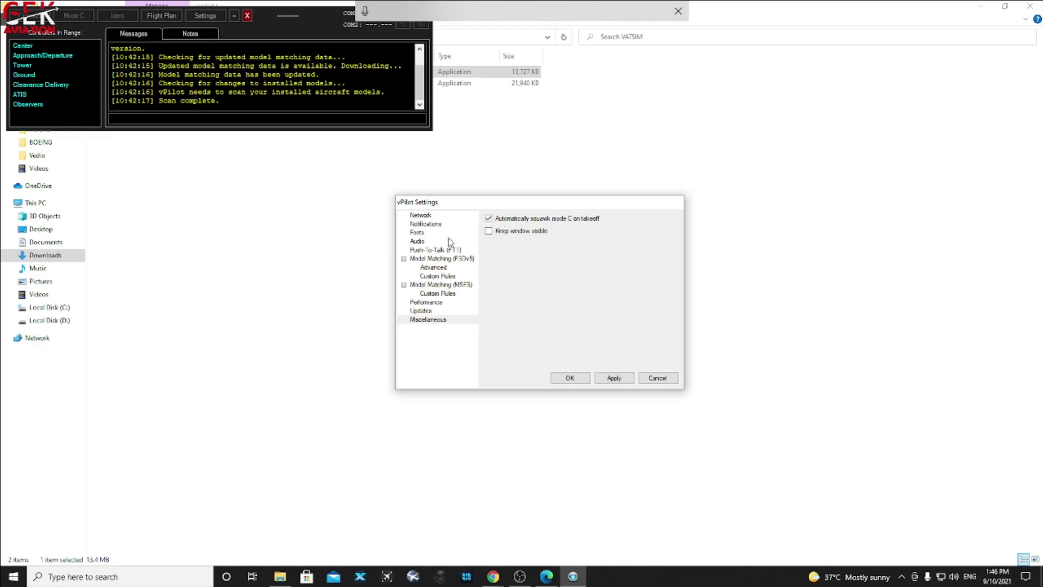
left_click(614, 378)
left_click(570, 377)
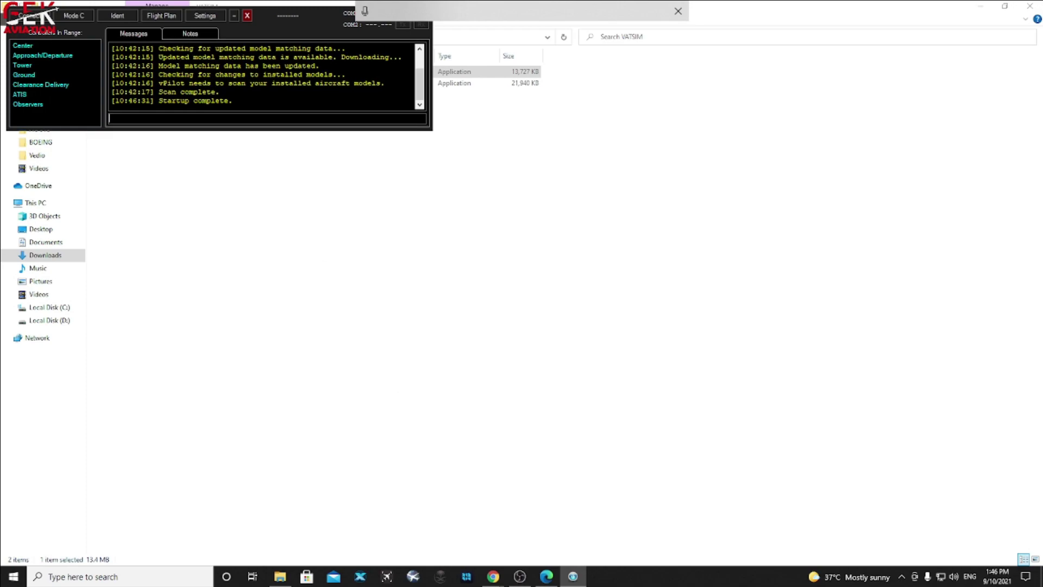
Try connecting to the network as SVA105 with aircraft type B77W.
left_click_drag(200, 42, 565, 258)
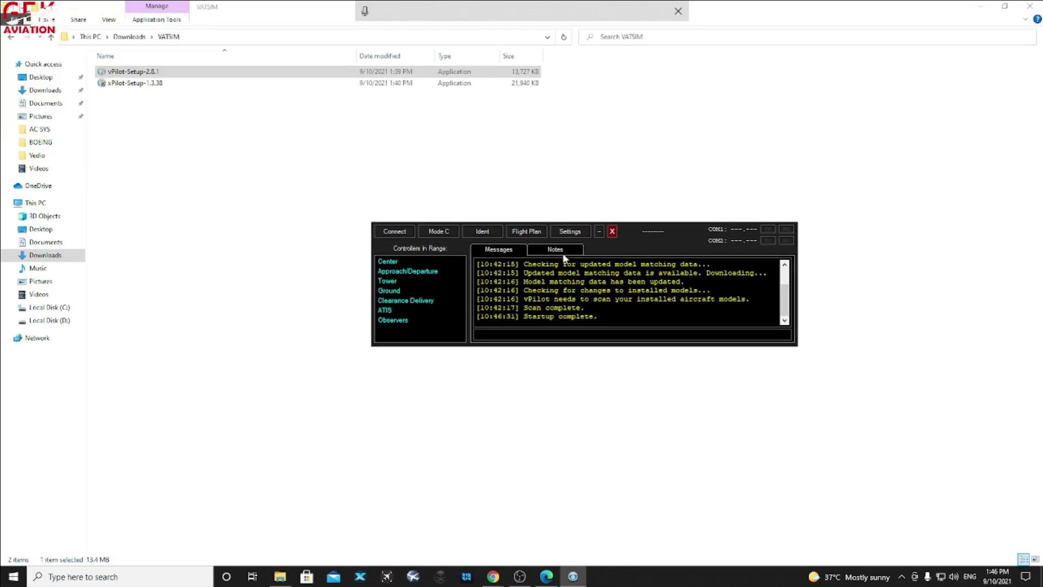
left_click(395, 234)
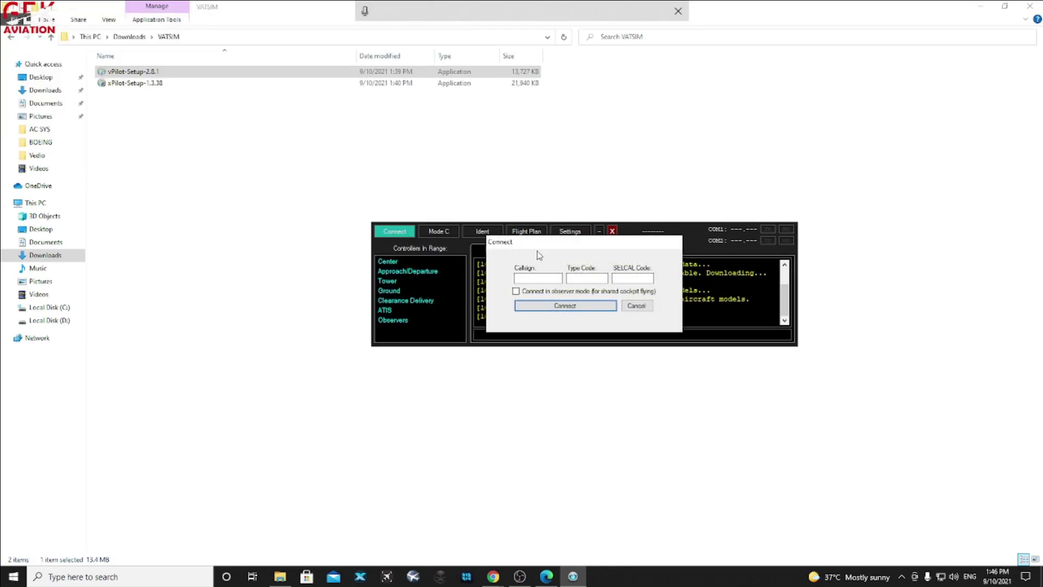
left_click_drag(534, 247, 573, 267)
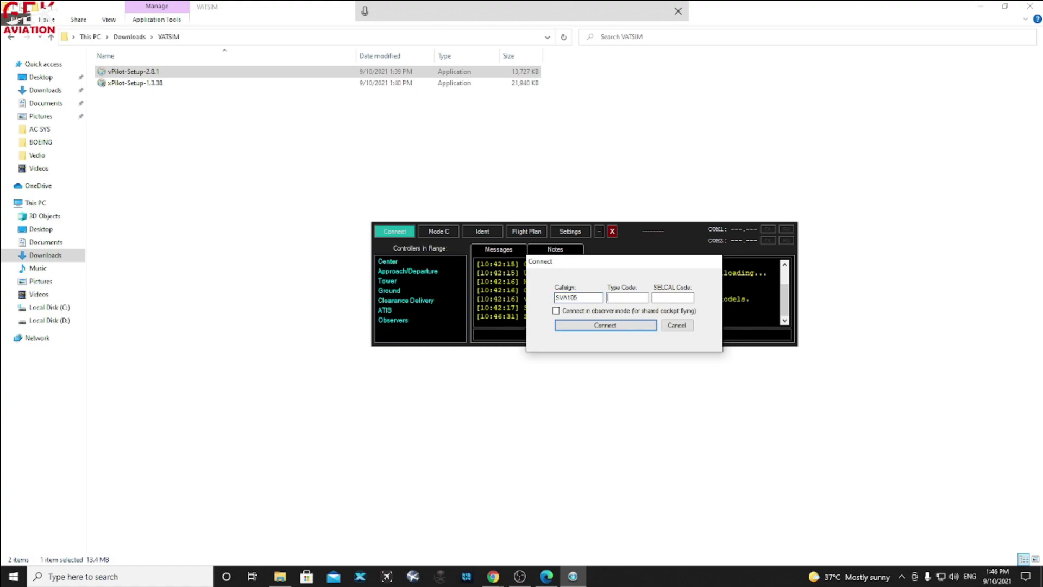
key("Tab")
type("B77")
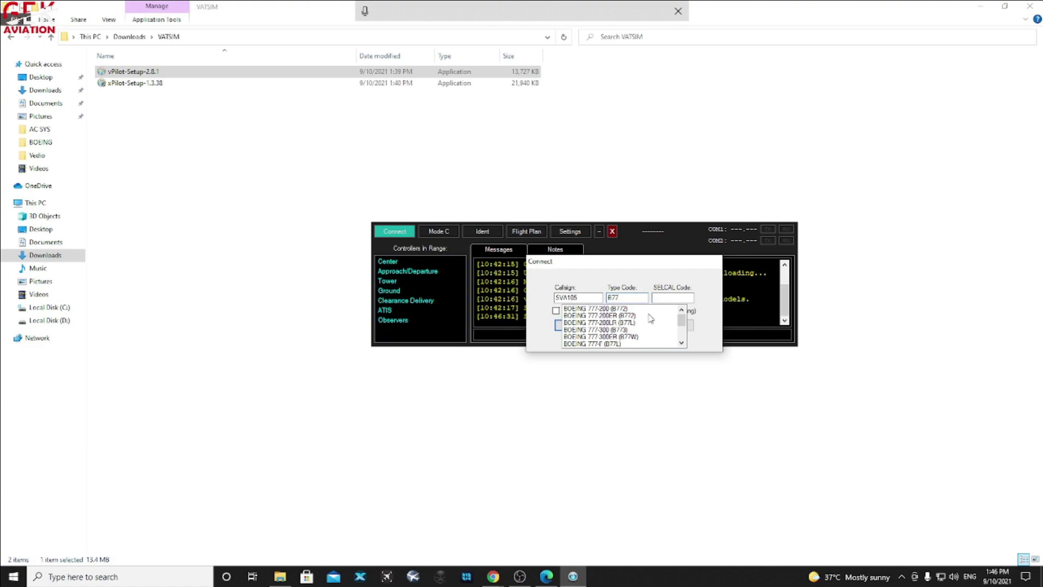
left_click(641, 337)
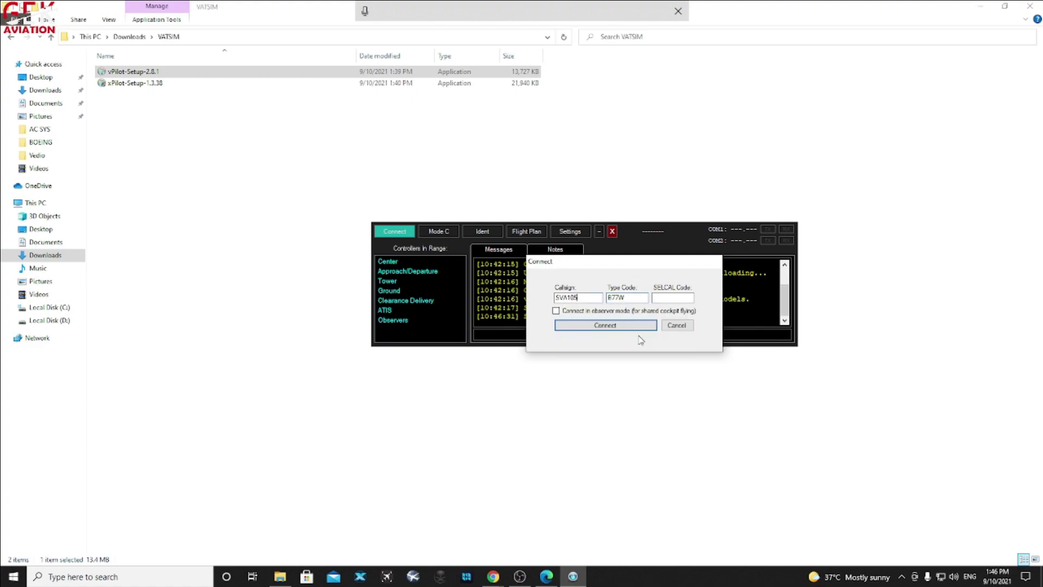
left_click(612, 333)
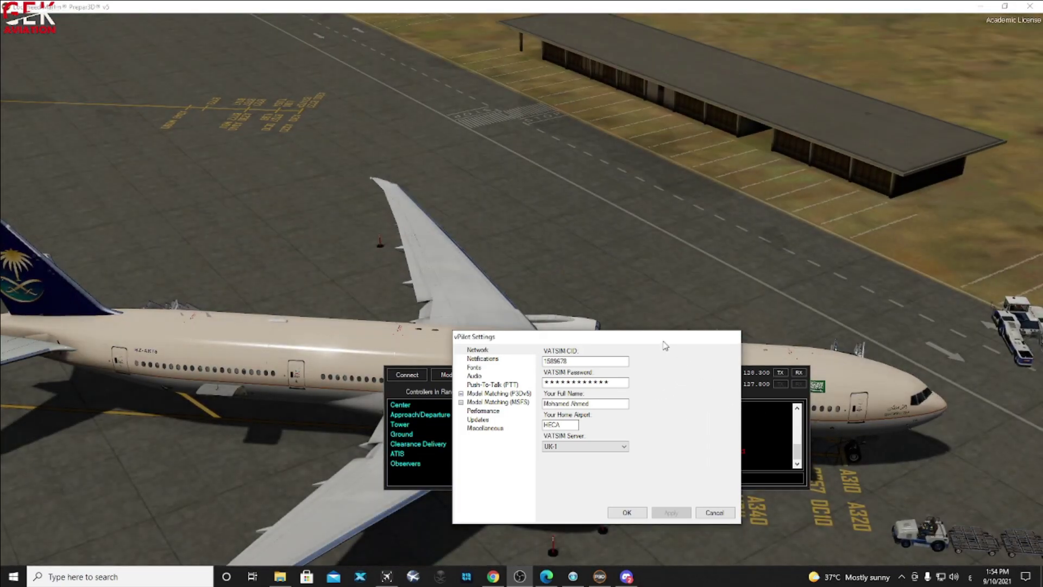
Shift vPilot's settings window right, then switch to the myVATSIM dashboard in the browser.
left_click_drag(666, 337, 686, 337)
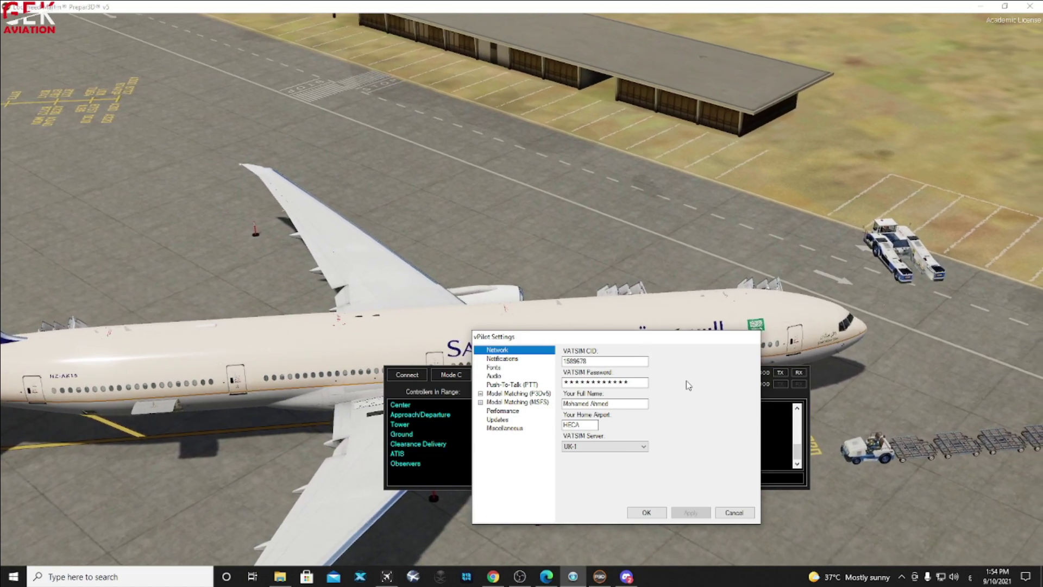
left_click(547, 577)
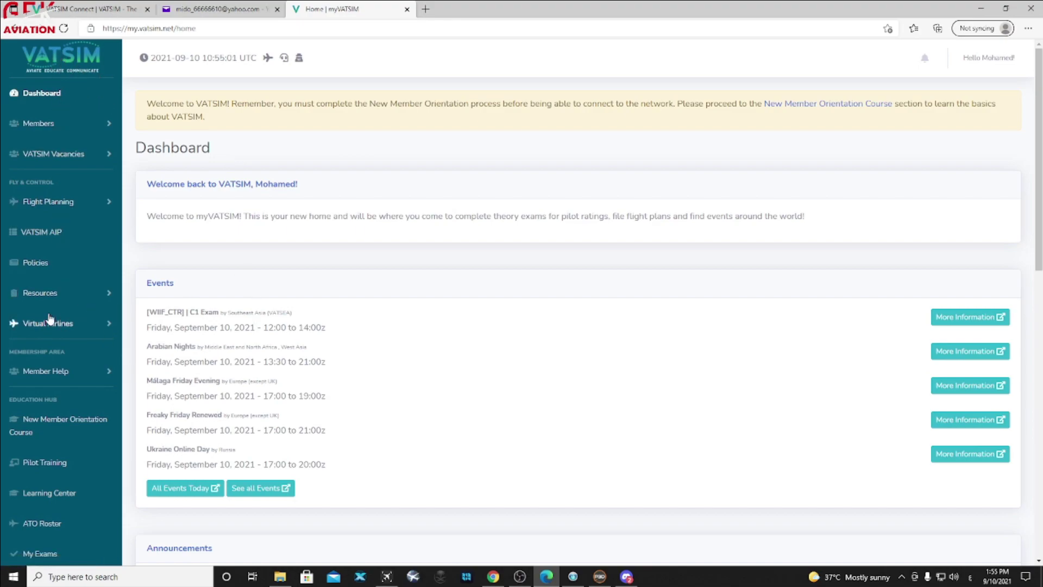
Go to My Exams and start the New Member Orientation Test.
scroll(33, 325, "down", 8)
scroll(21, 326, "up", 4)
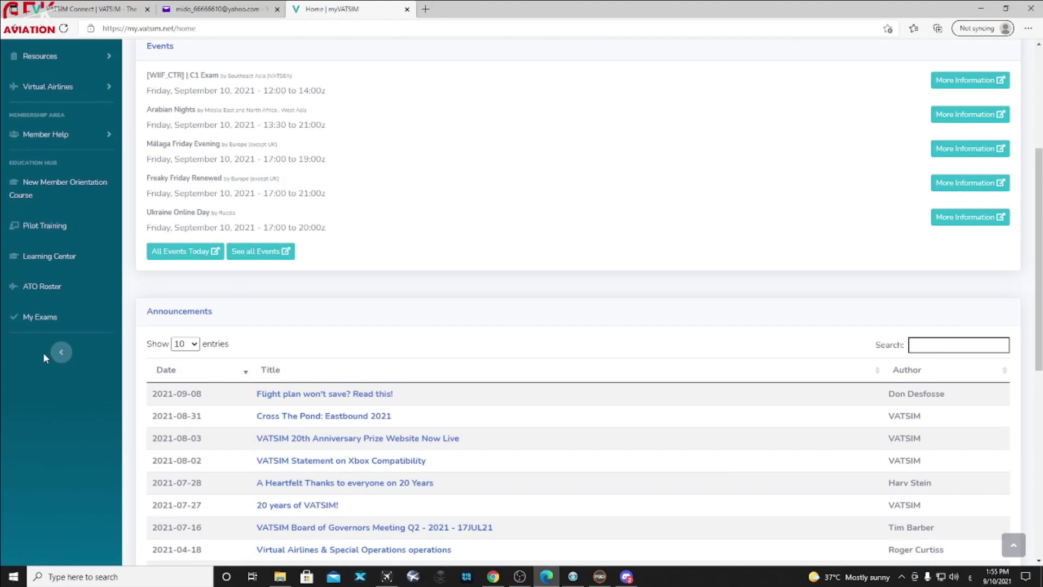
left_click(38, 318)
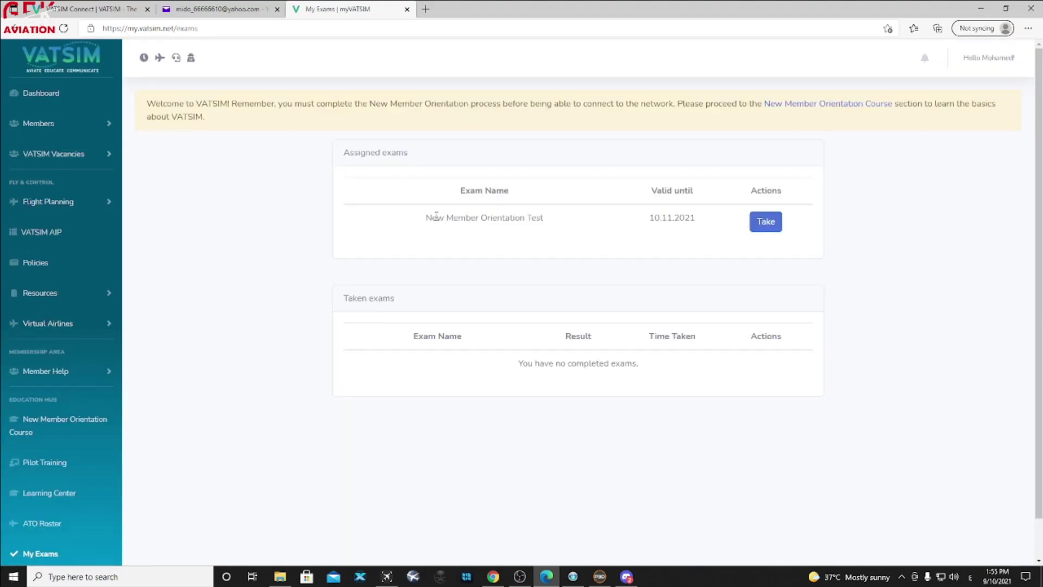
left_click_drag(419, 219, 615, 218)
left_click_drag(405, 222, 589, 223)
left_click(592, 223)
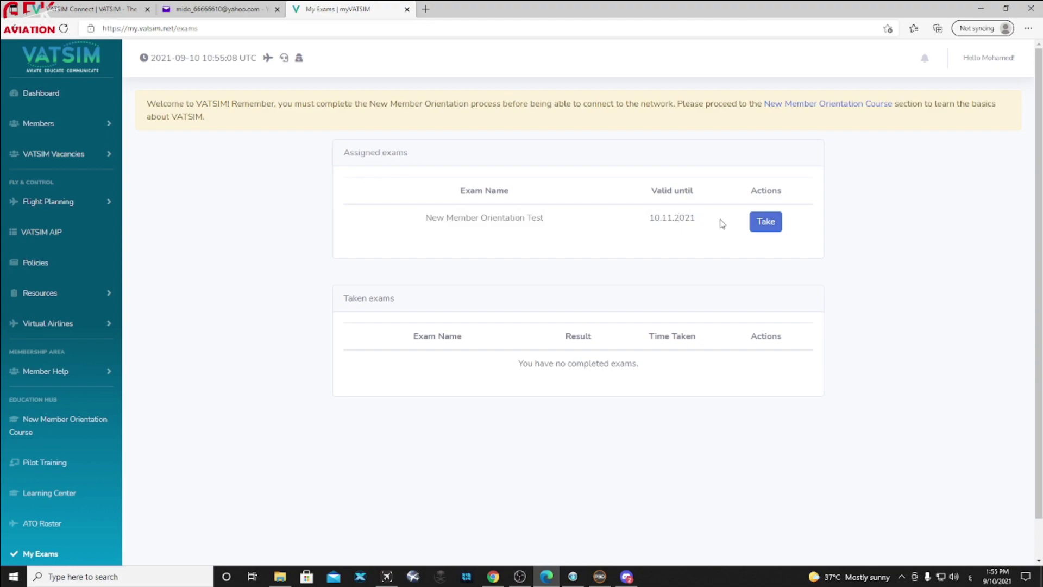
left_click(766, 223)
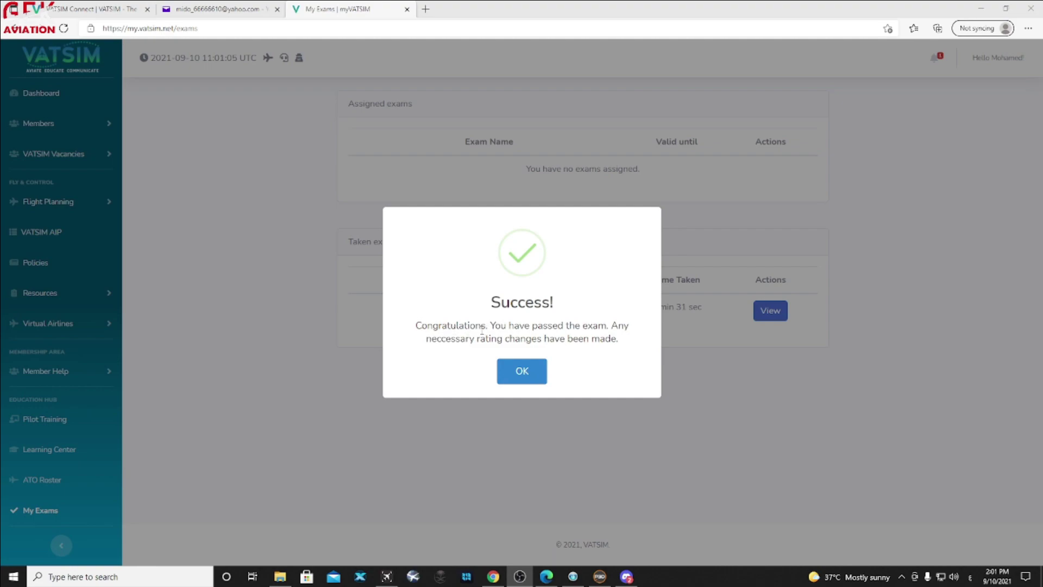
Dismiss the success dialog and check the result: Passed (86.67%) in 5 min 31 sec.
left_click(530, 373)
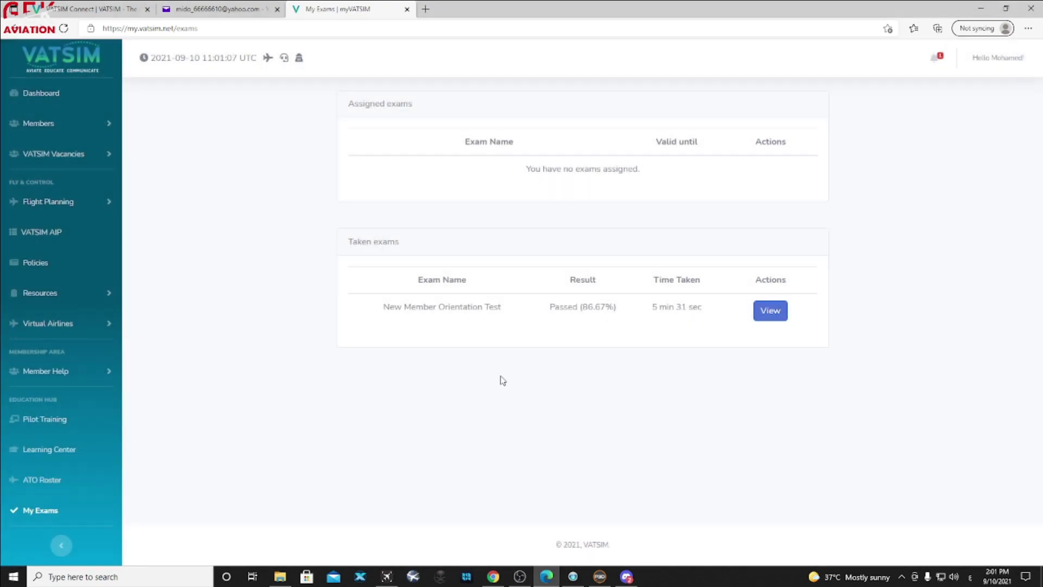
left_click_drag(656, 310, 703, 309)
left_click(672, 329)
left_click_drag(550, 313, 623, 310)
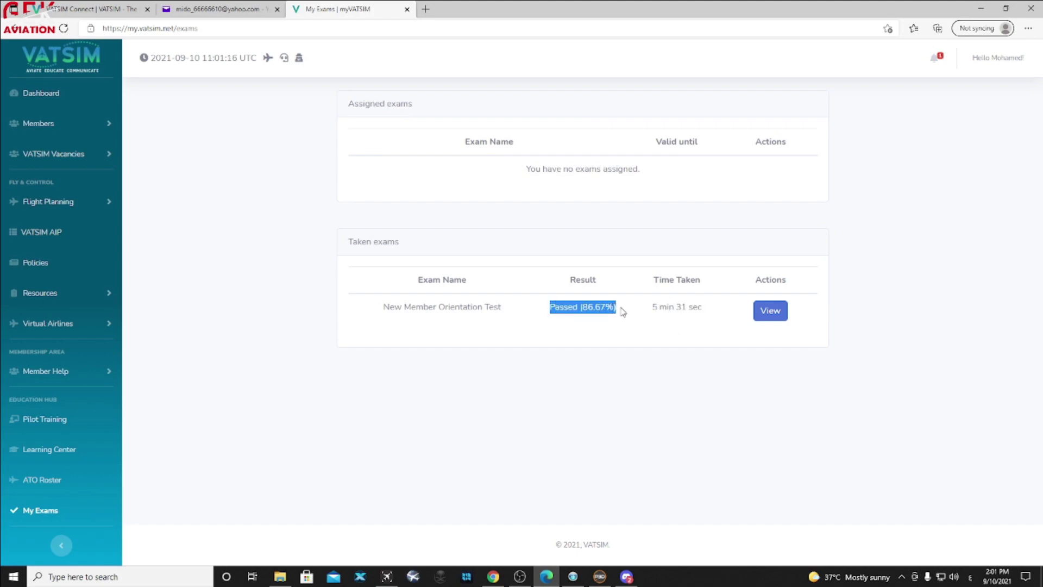
left_click(587, 317)
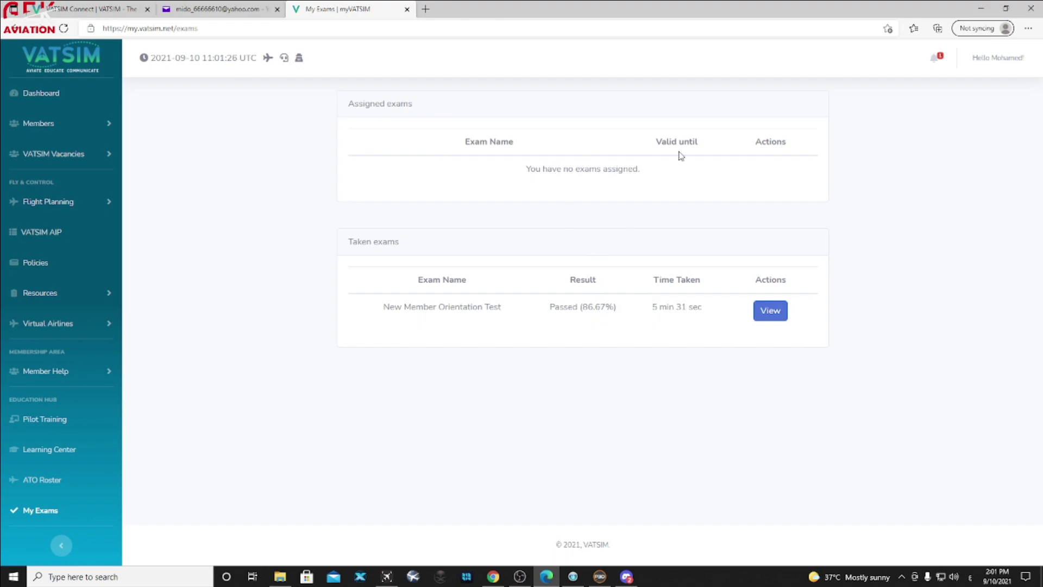
left_click(934, 57)
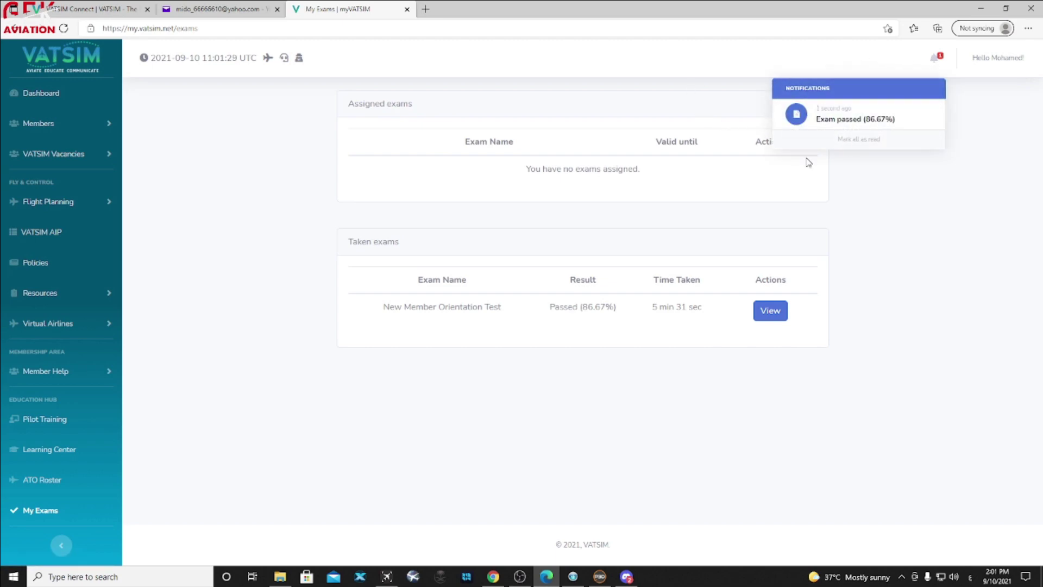
left_click(684, 178)
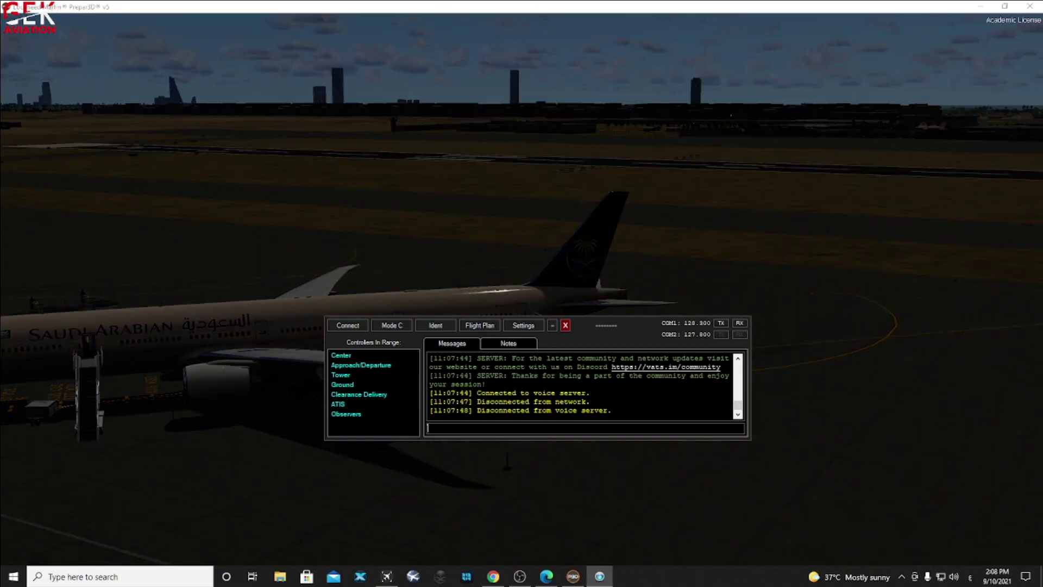
Review vPilot's connection log, switch Prepar3D to an outside aircraft view, and reopen Settings.
scroll(542, 399, "up", 5)
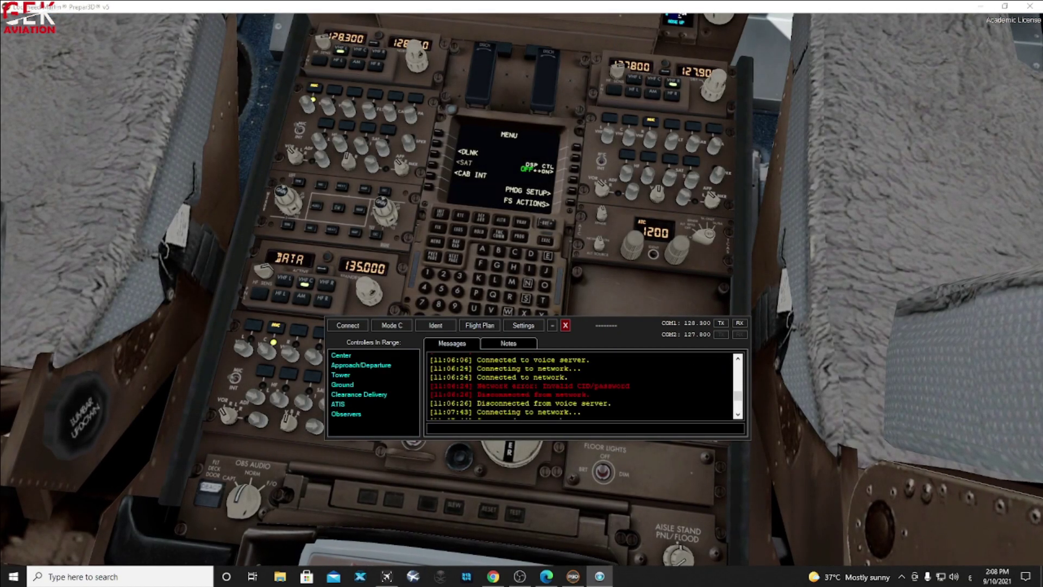
scroll(542, 399, "up", 2)
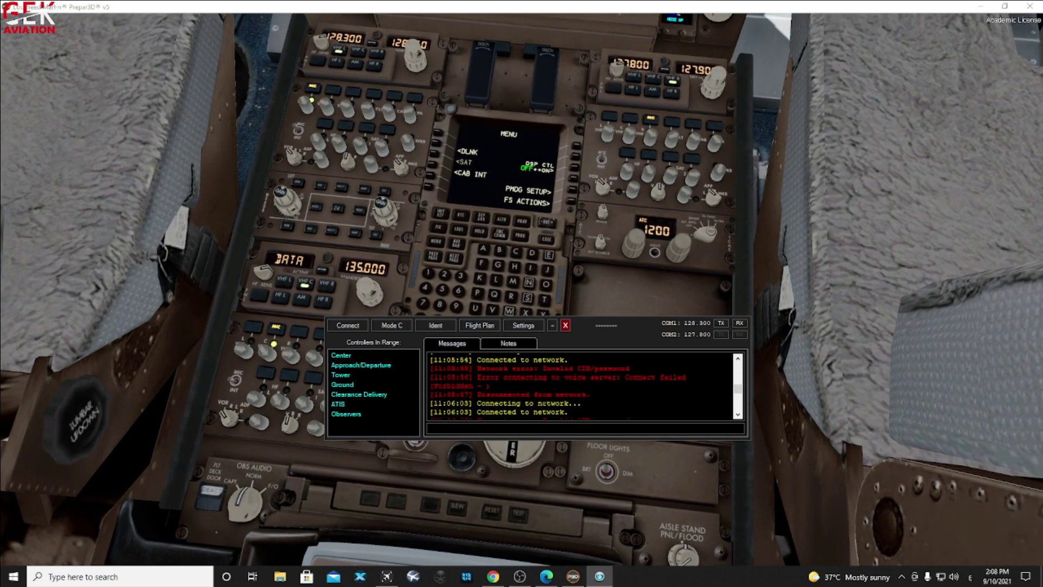
scroll(551, 418, "down", 6)
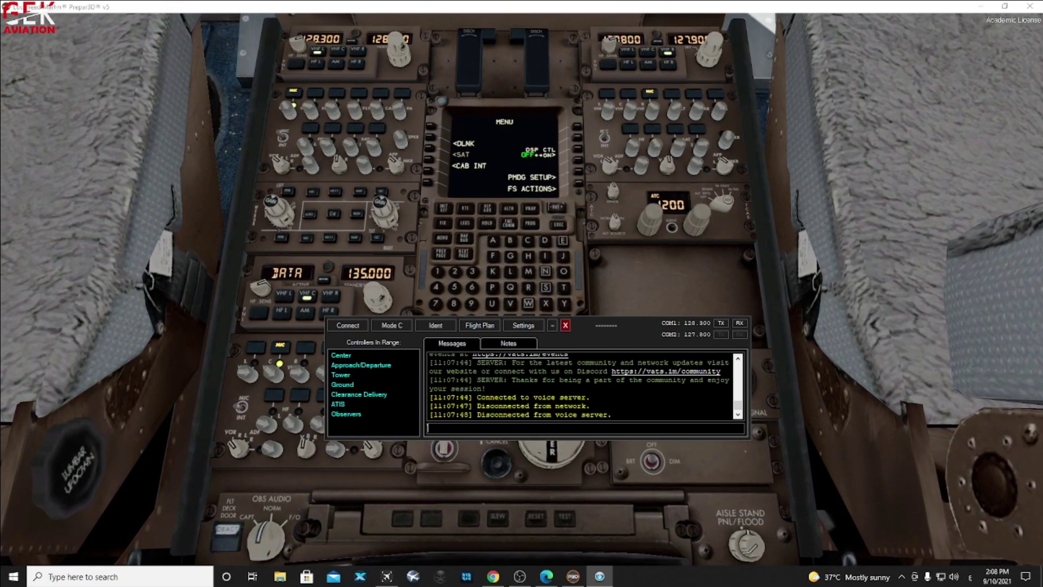
key("s")
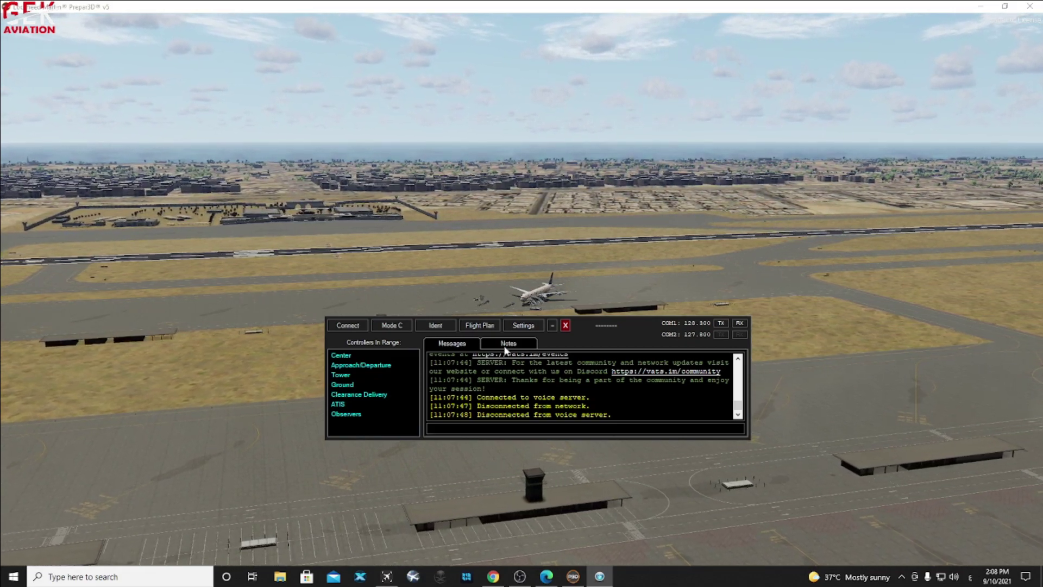
left_click(523, 325)
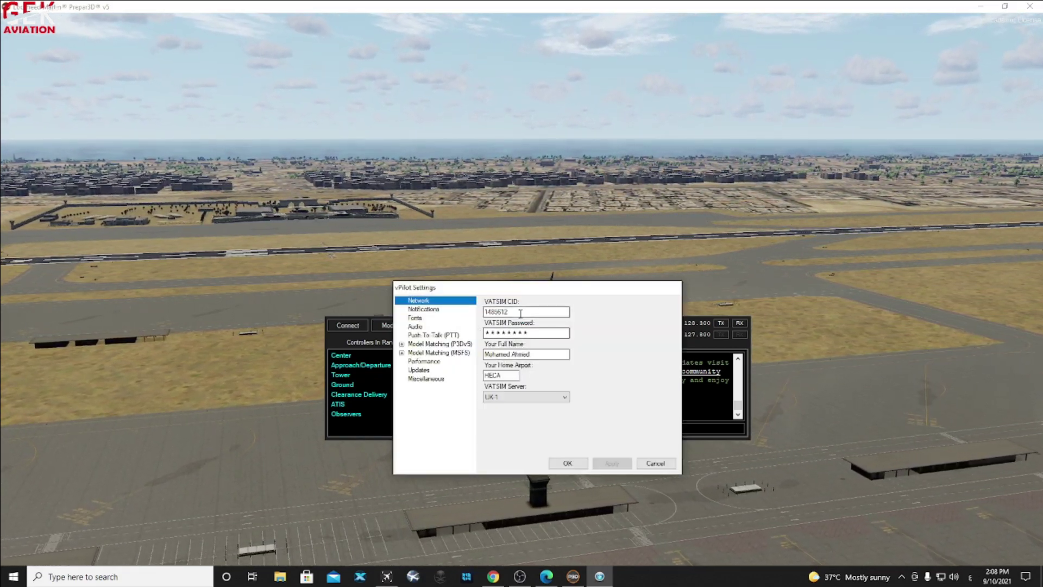
Recheck the stored VATSIM CID and password in Settings, then close it.
left_click(656, 464)
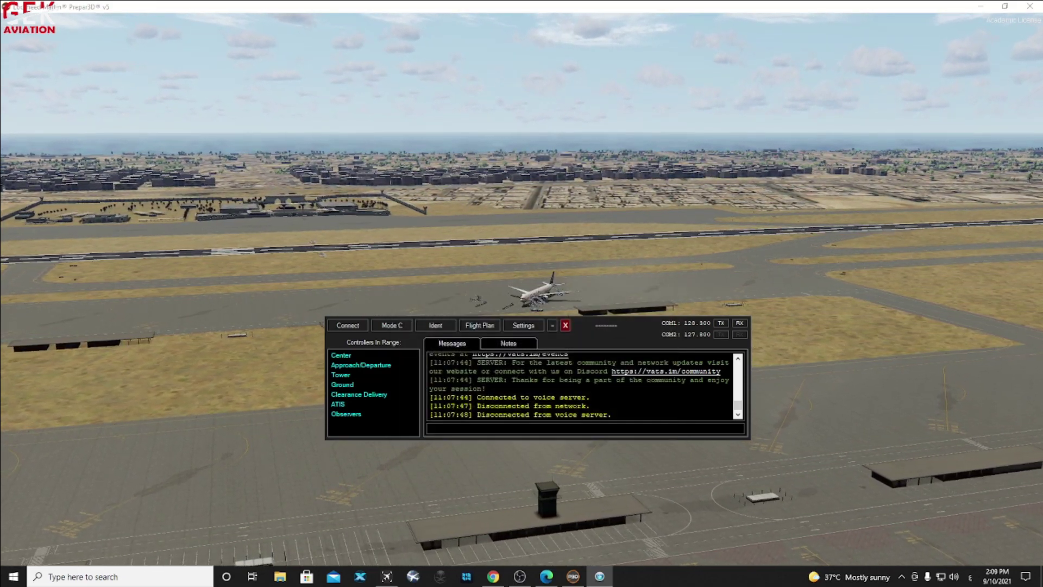
left_click(523, 326)
double_click(527, 315)
double_click(558, 333)
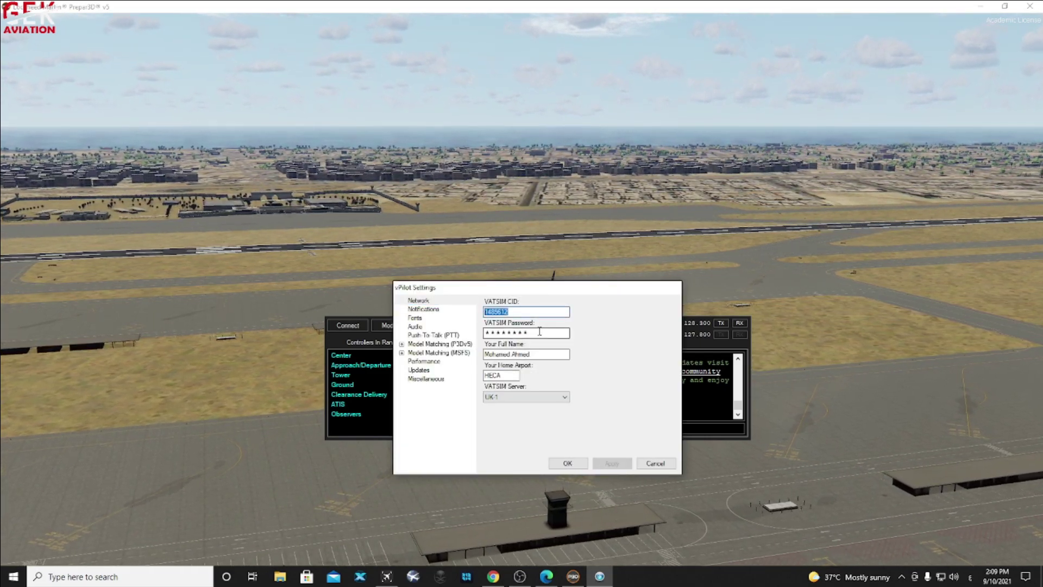
left_click(655, 463)
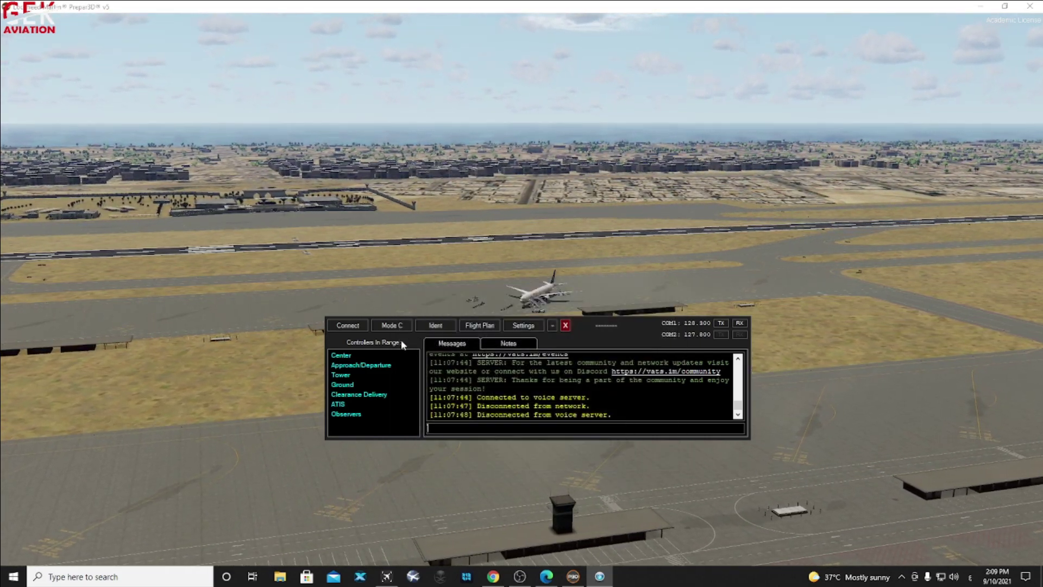
Open the Connect form for SVA105 and clear the aircraft type code.
left_click(346, 329)
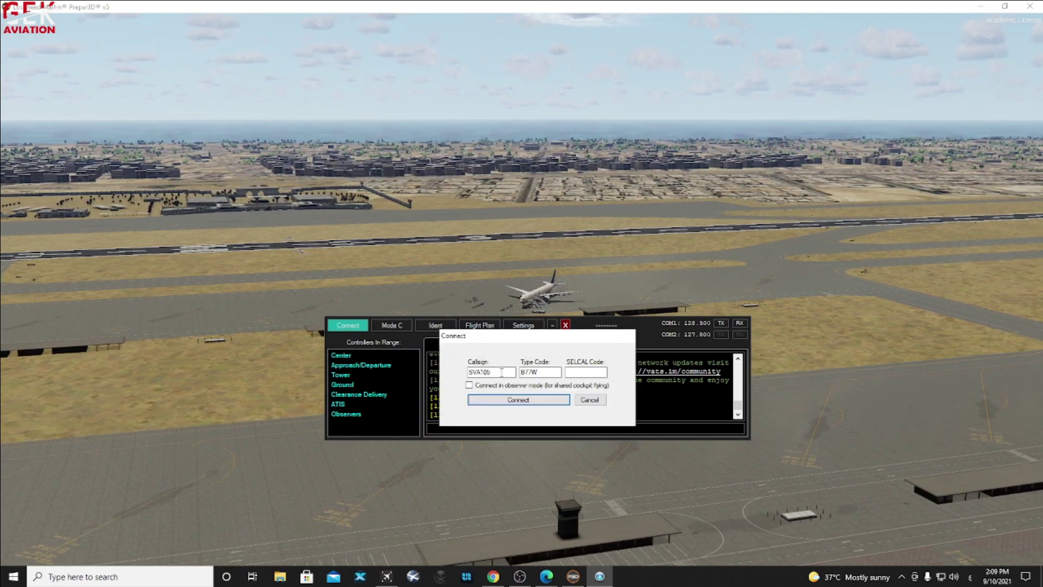
left_click(558, 374)
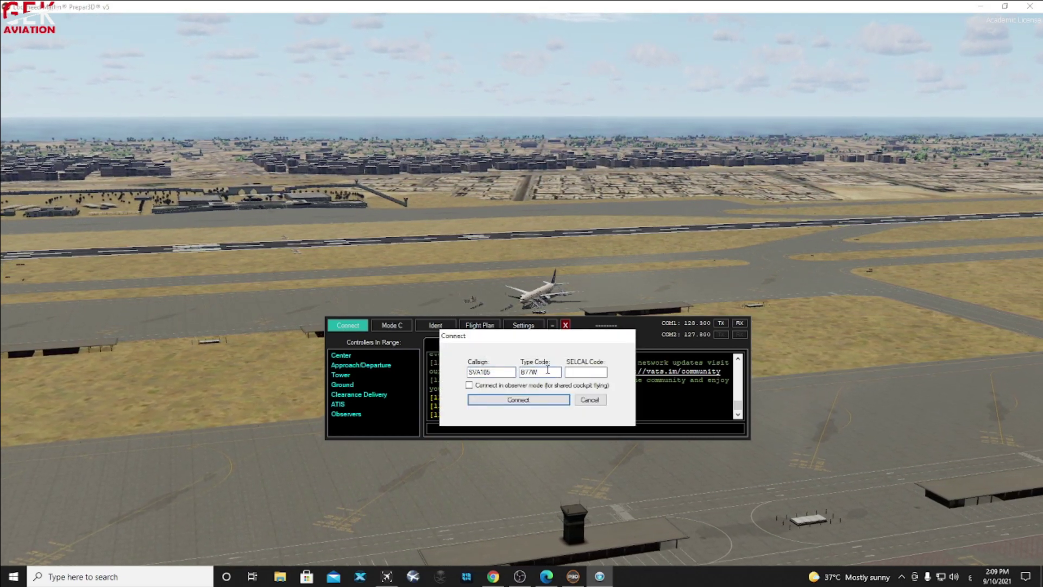
key("BackSpace")
key("BackSpace")
key("BackSpace")
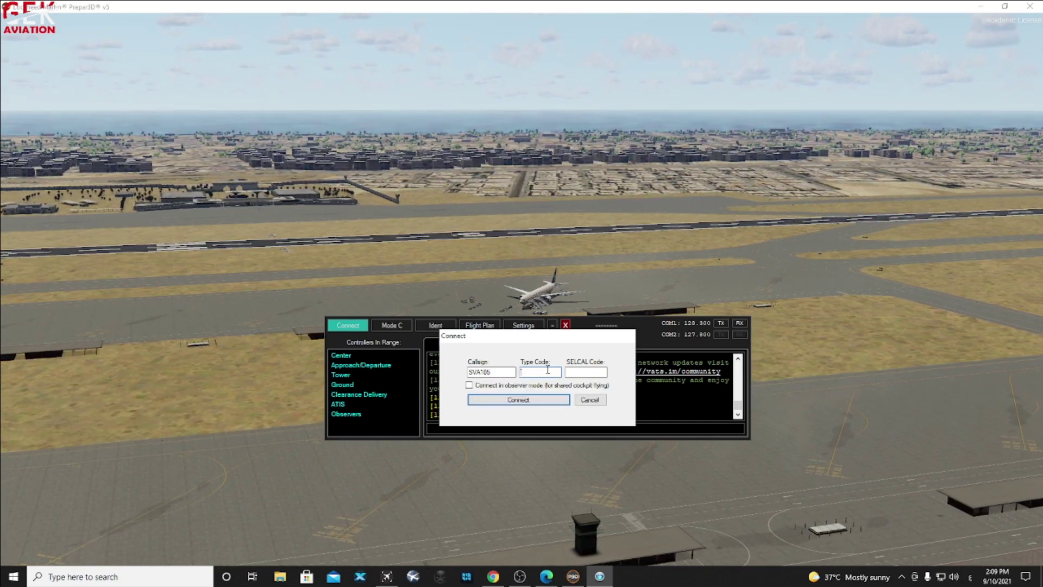